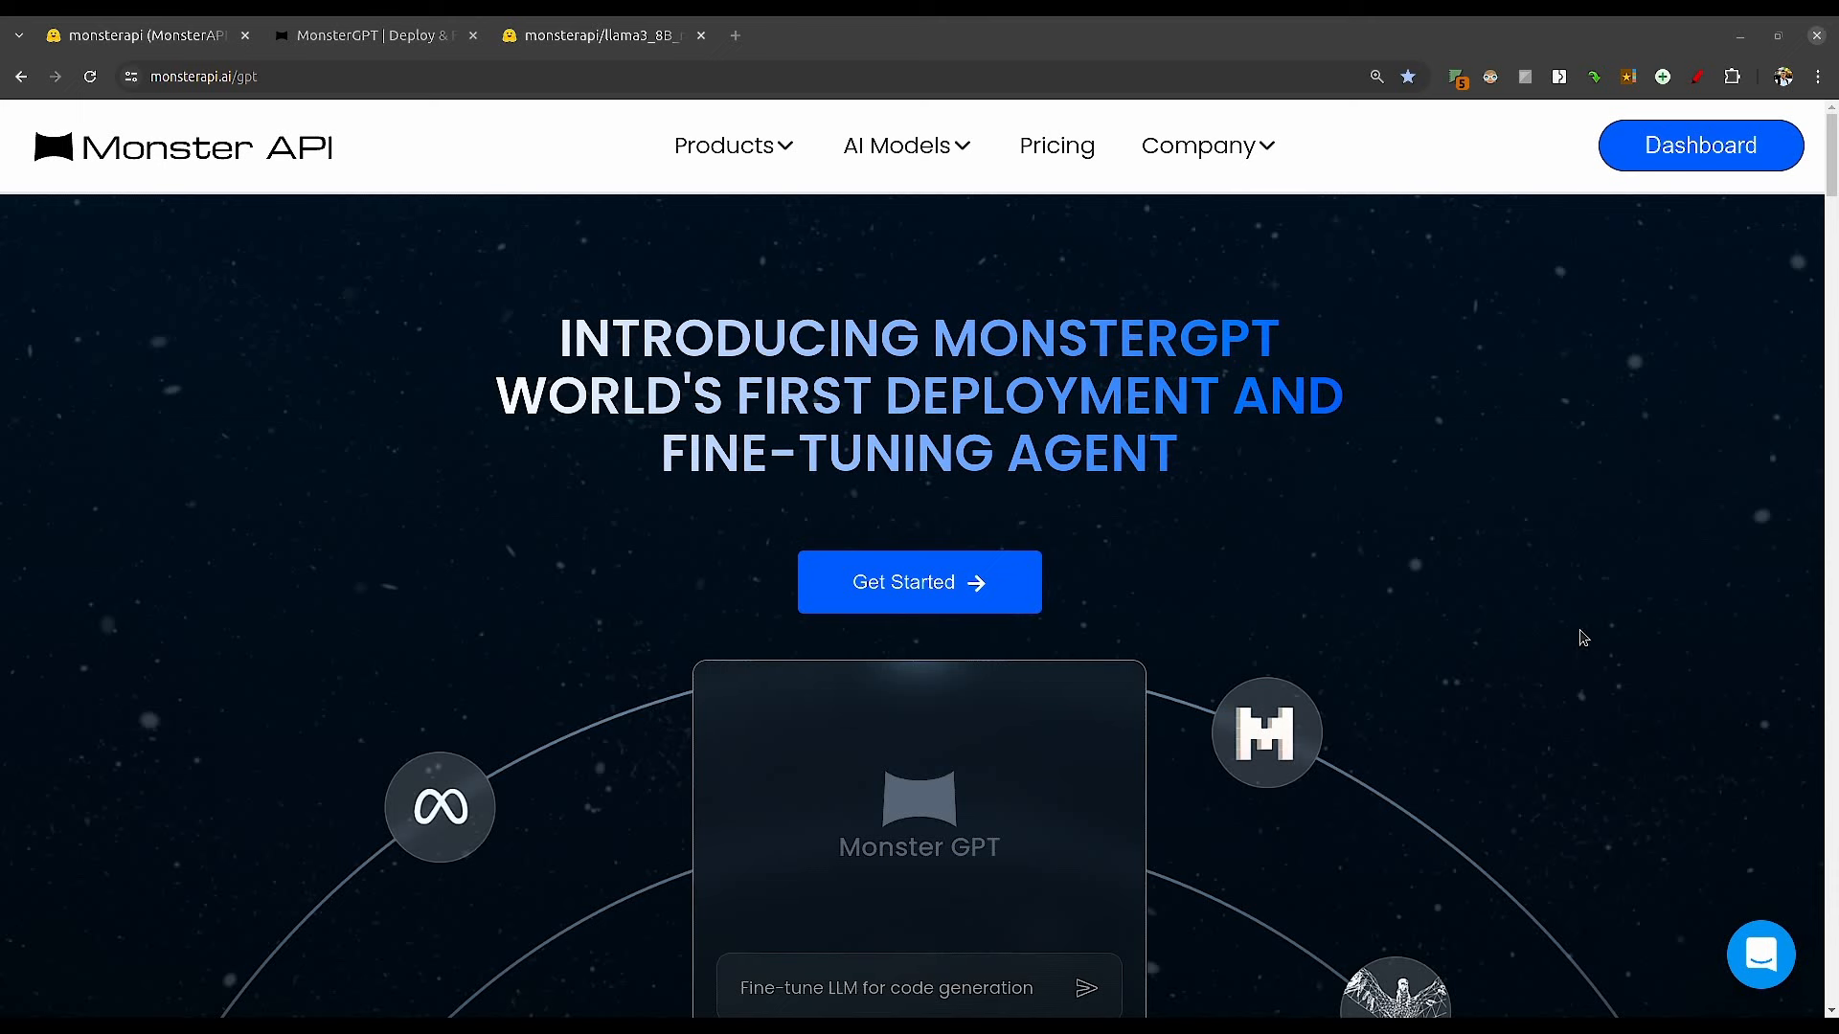
Launch MonsterGPT in ChatGPT from the Monster API landing page
left_click(927, 583)
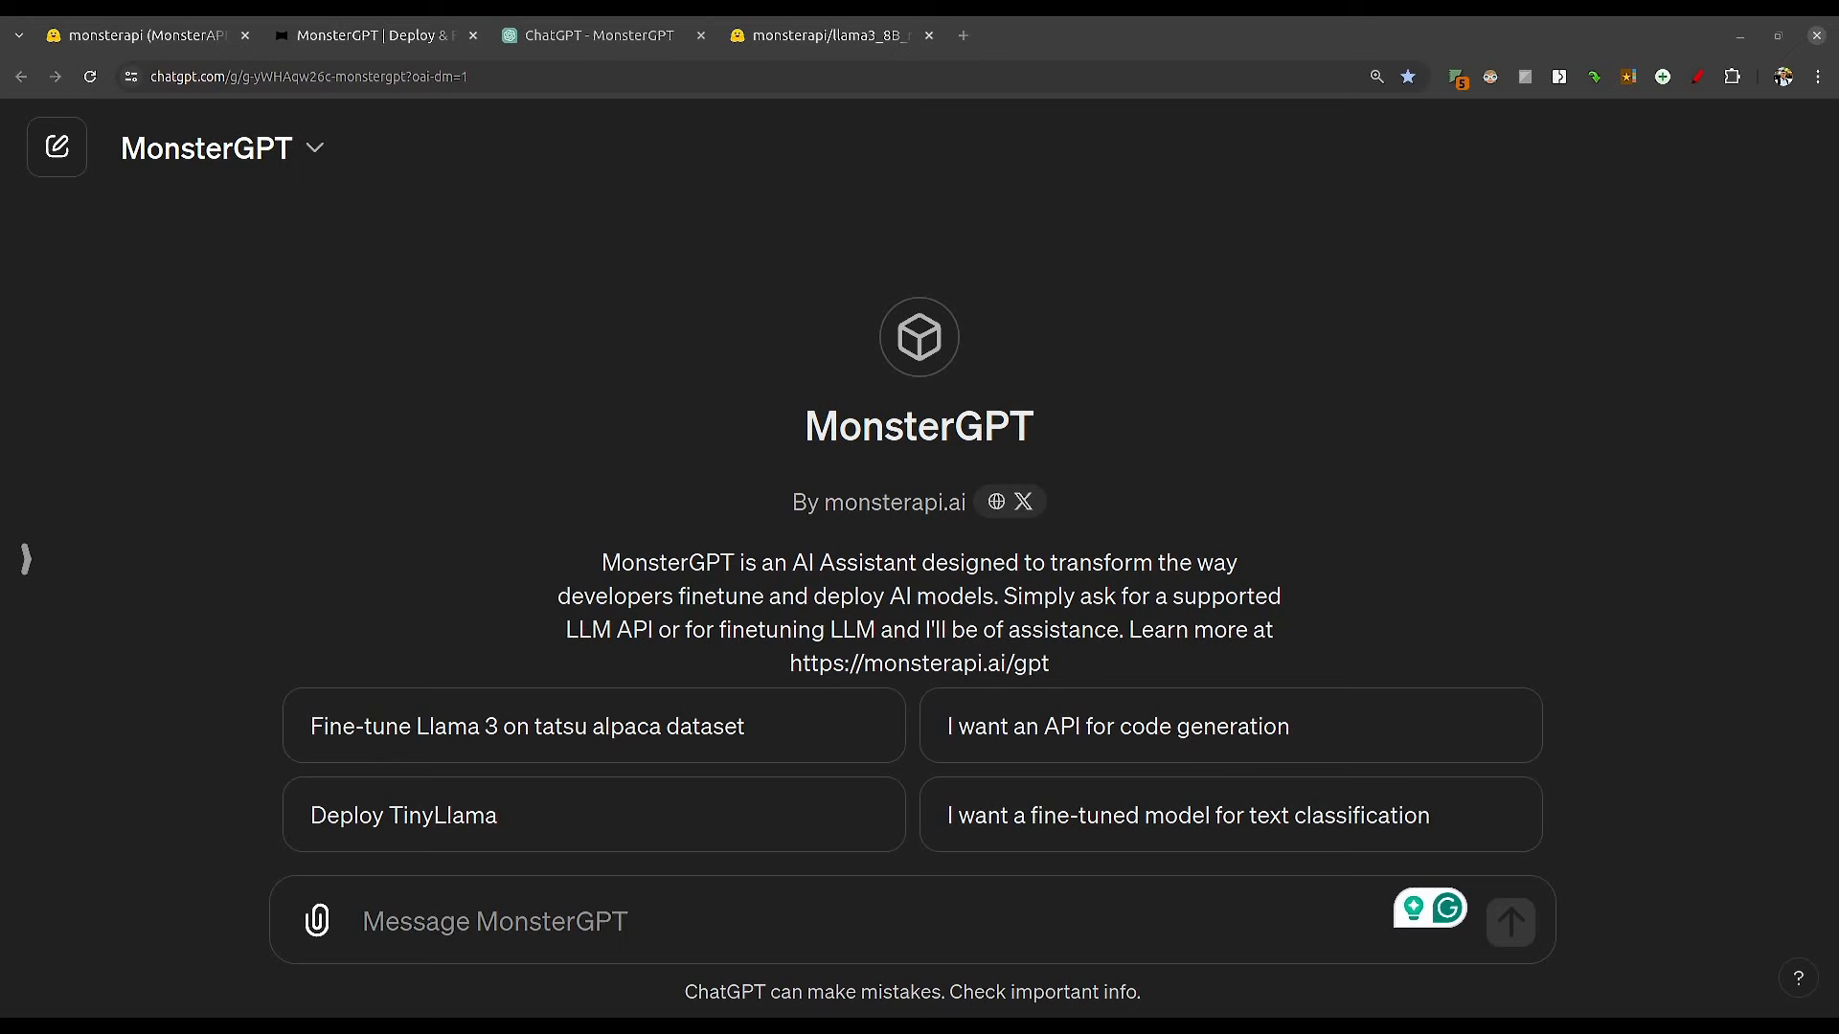
Switch to MonsterAPI's Hugging Face organization page and look through its list of models
left_click(207, 38)
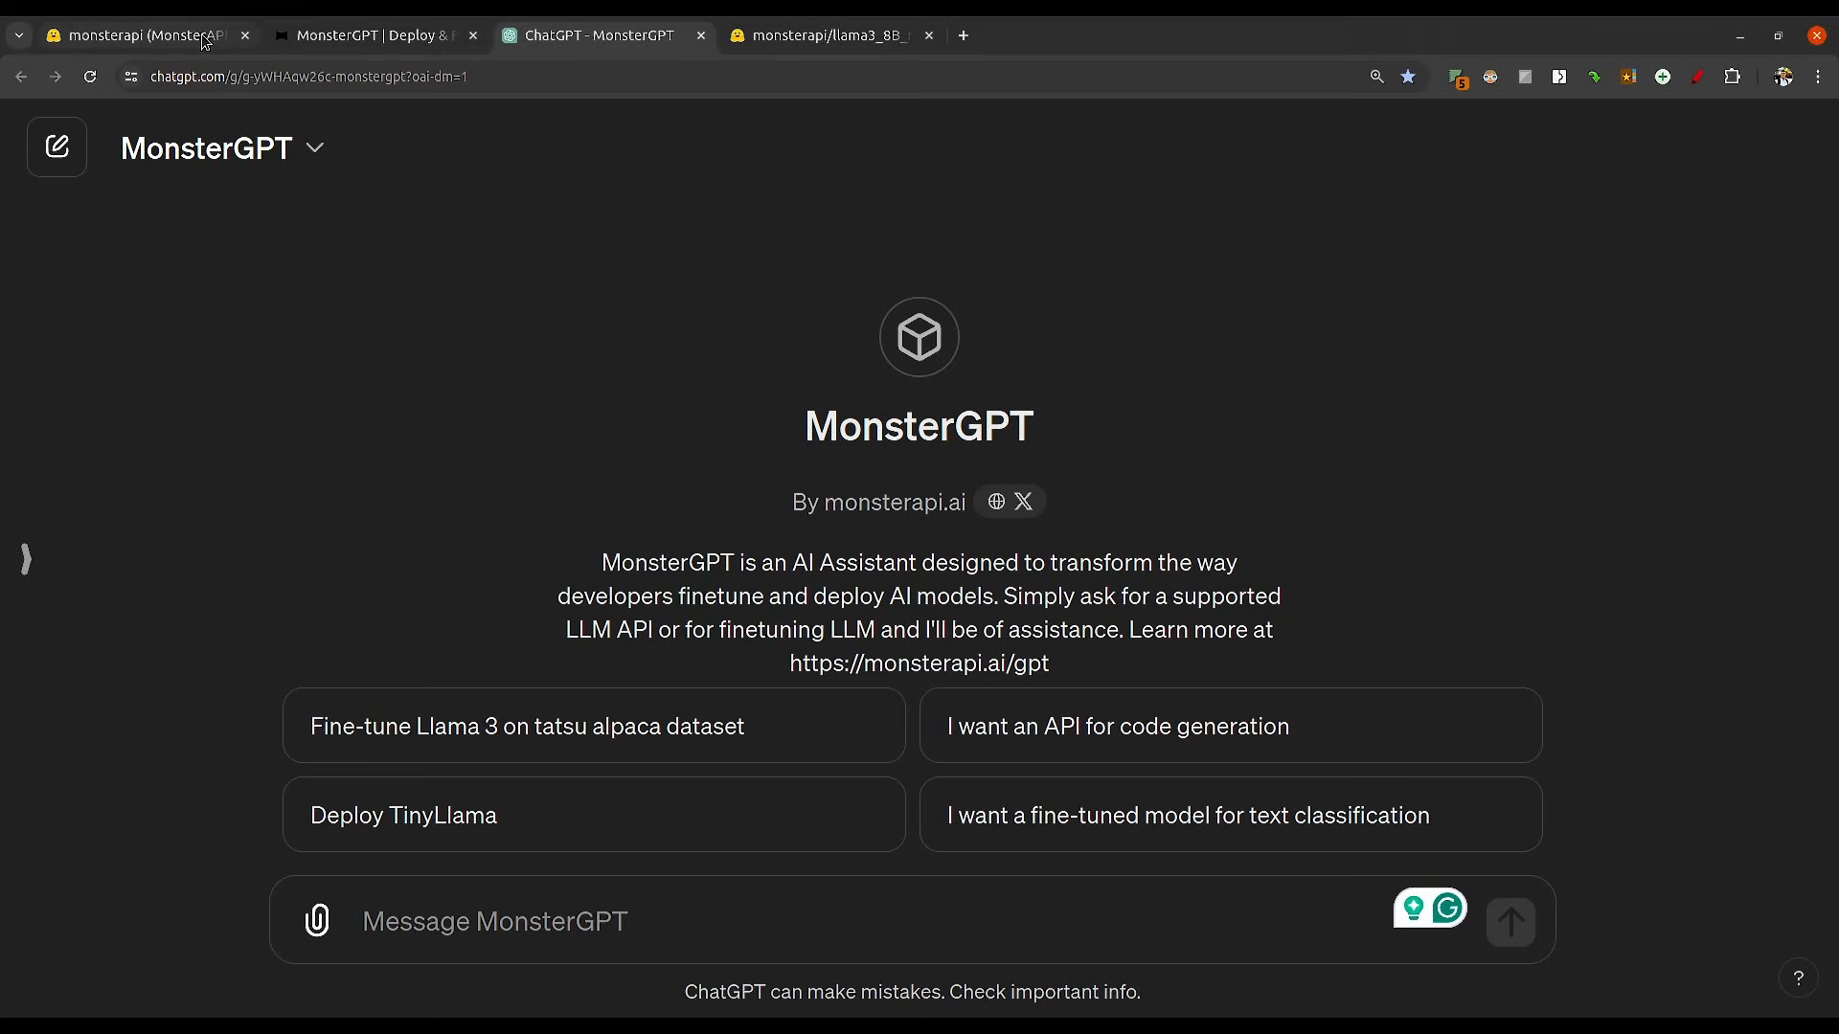
scroll(387, 718, "up", 5)
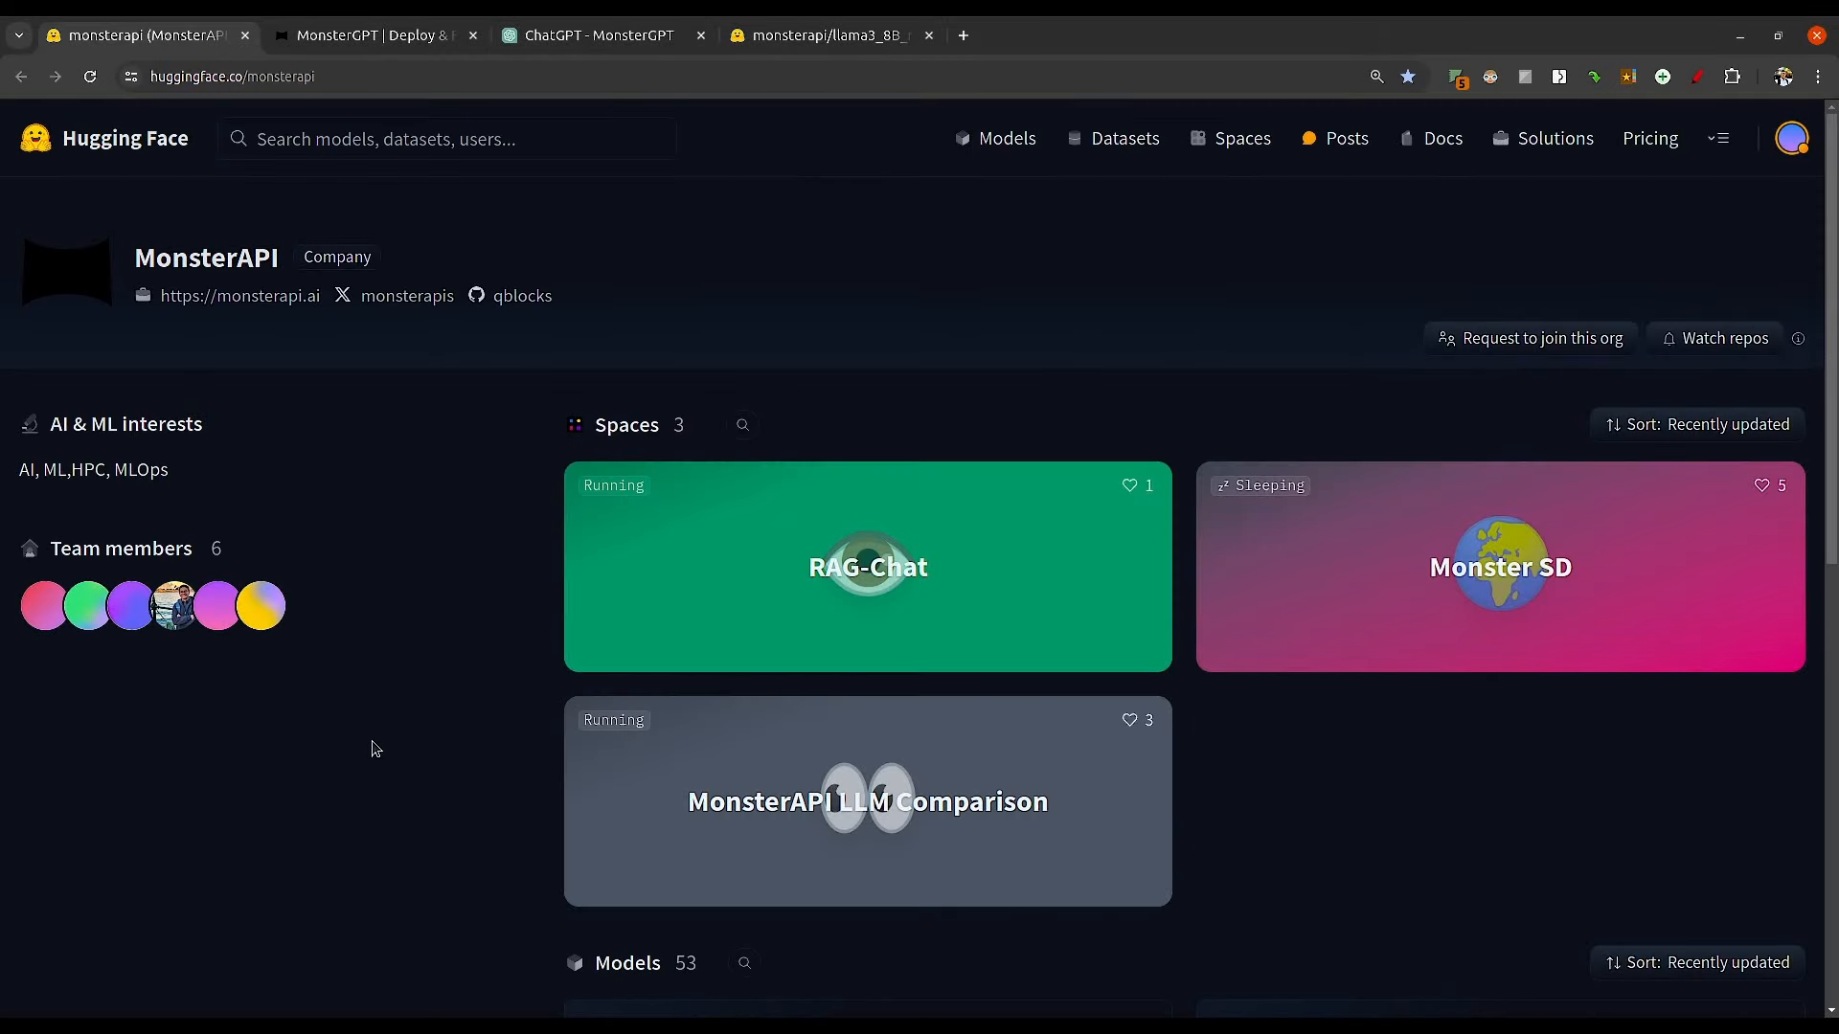
key("ctrl+minus")
key("ctrl+plus")
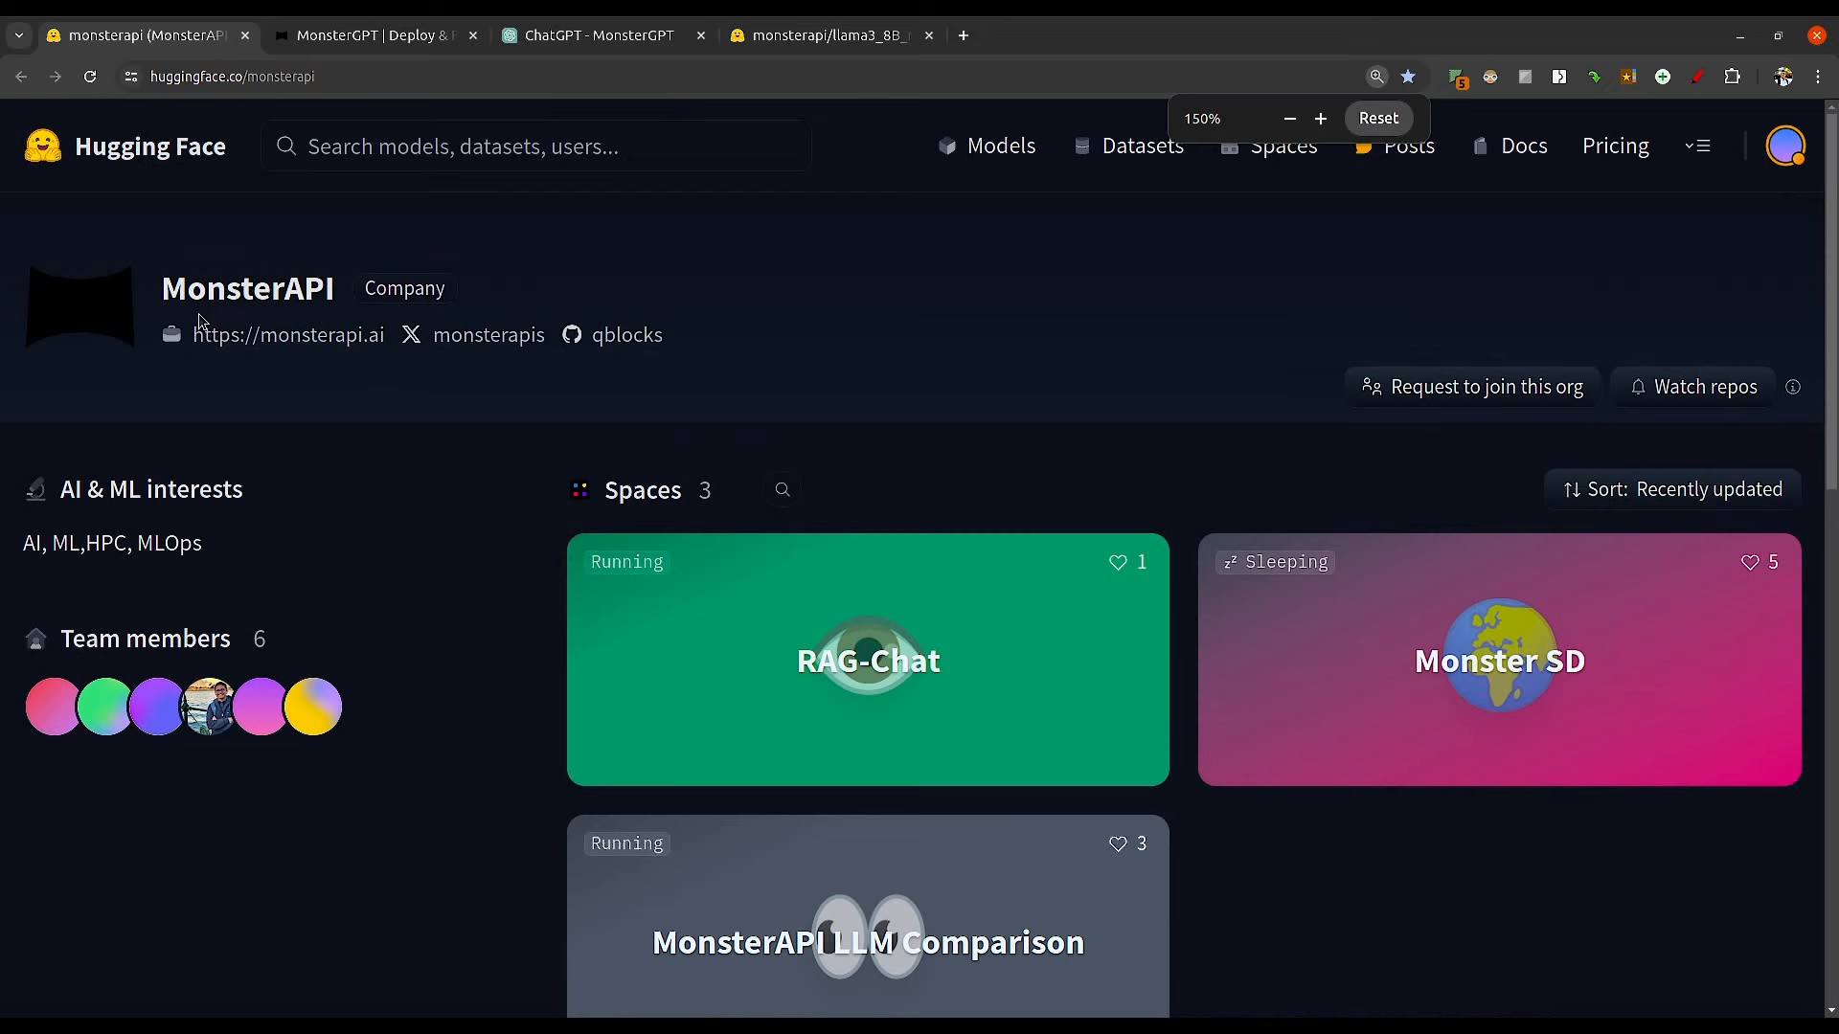
scroll(456, 702, "down", 6)
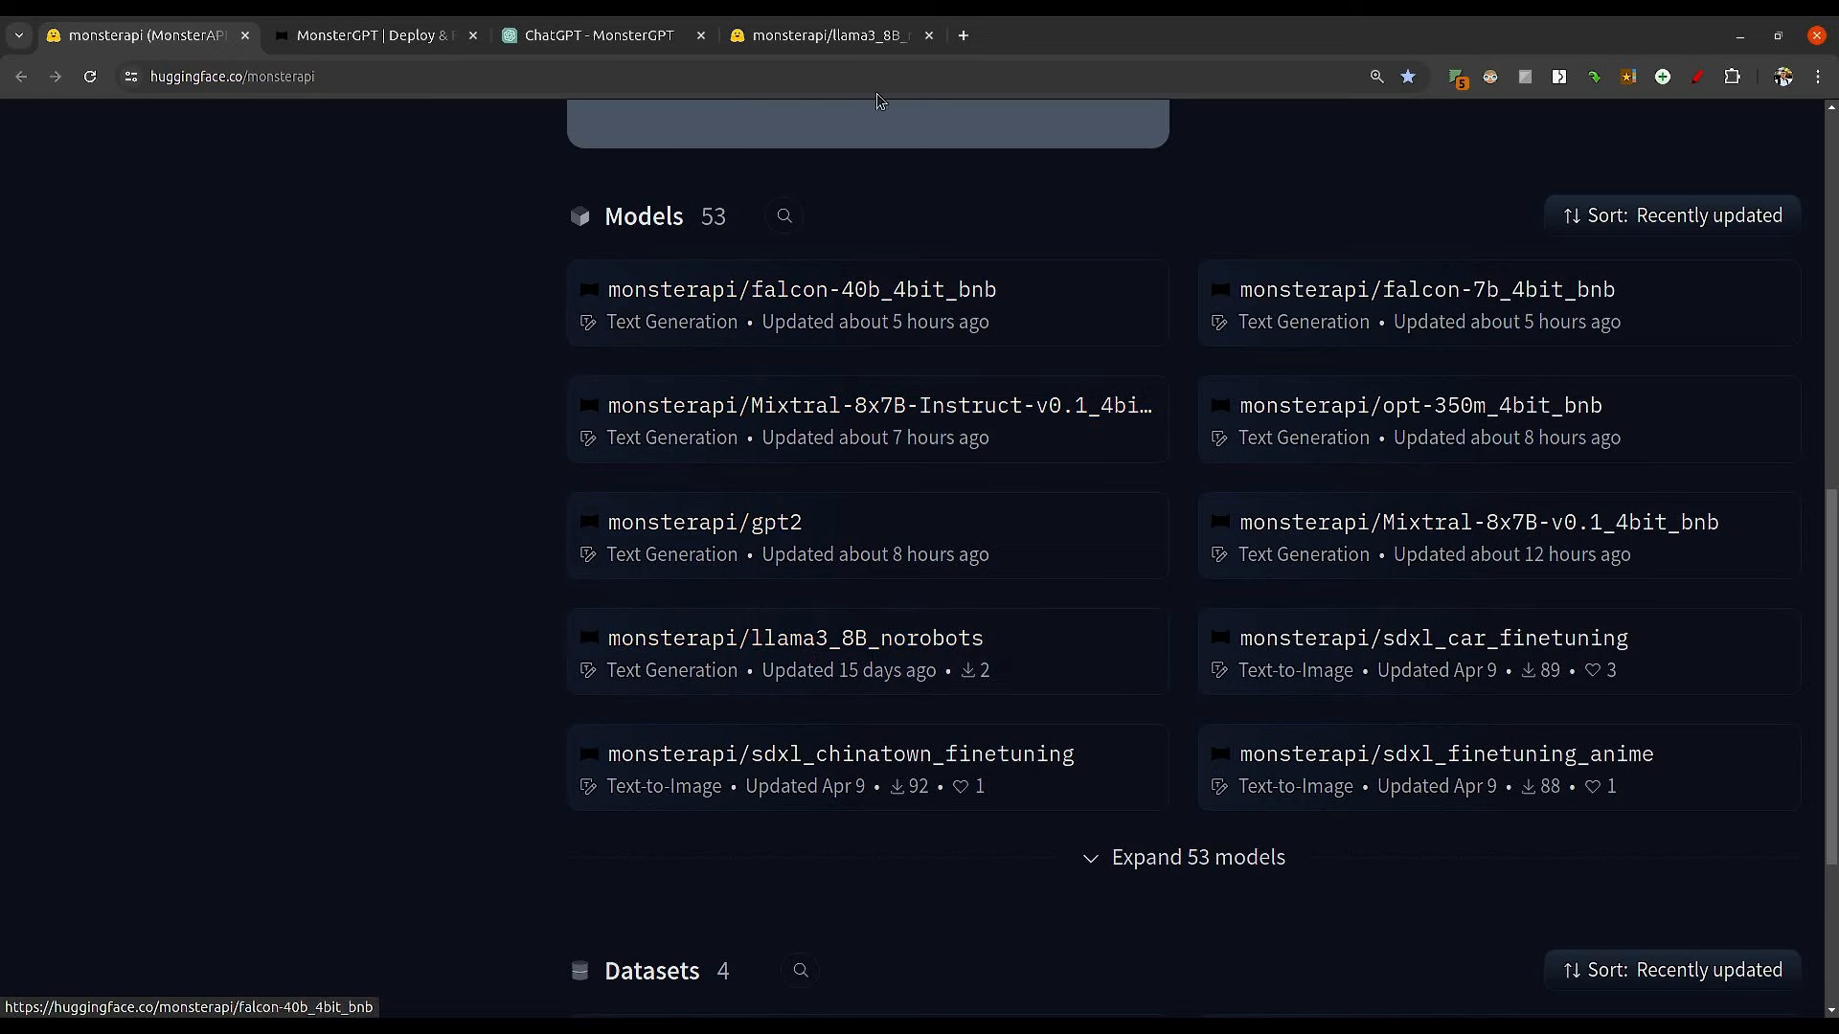
Review the Hugging Face model card of monsterapi/llama3_8B_norobots and open its files and versions
left_click(810, 39)
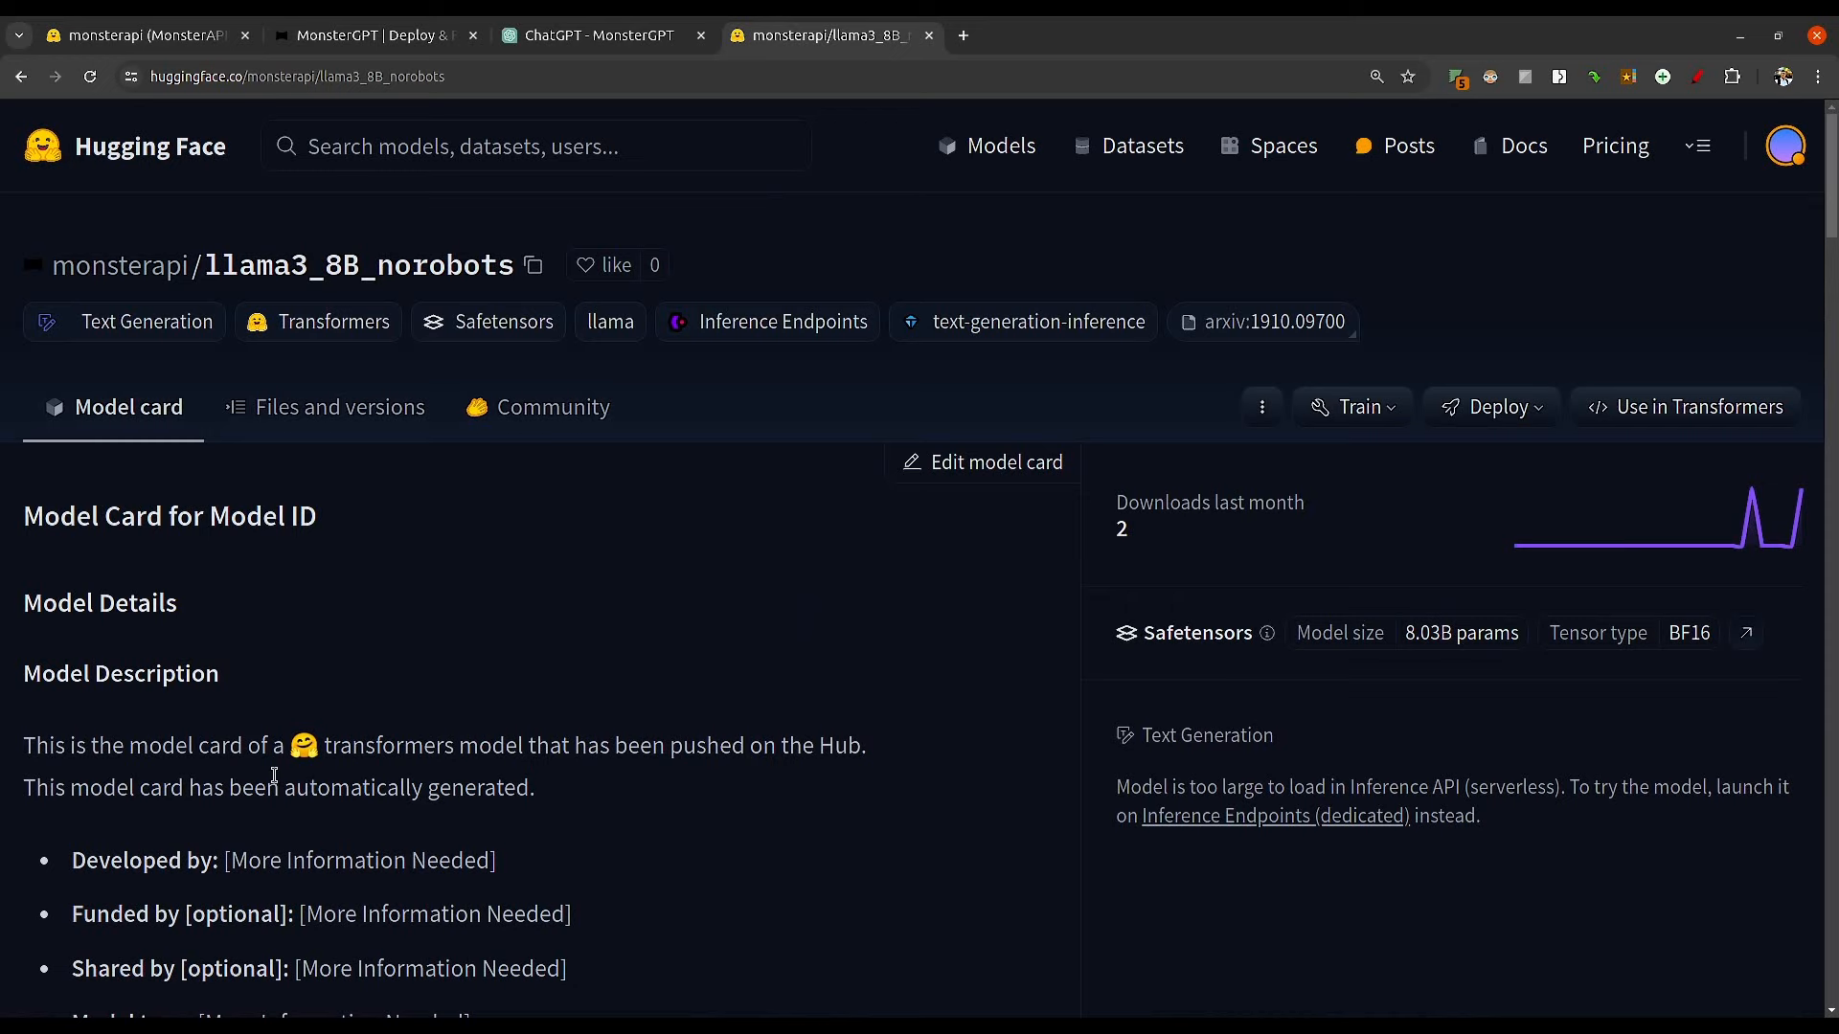
scroll(404, 771, "down", 5)
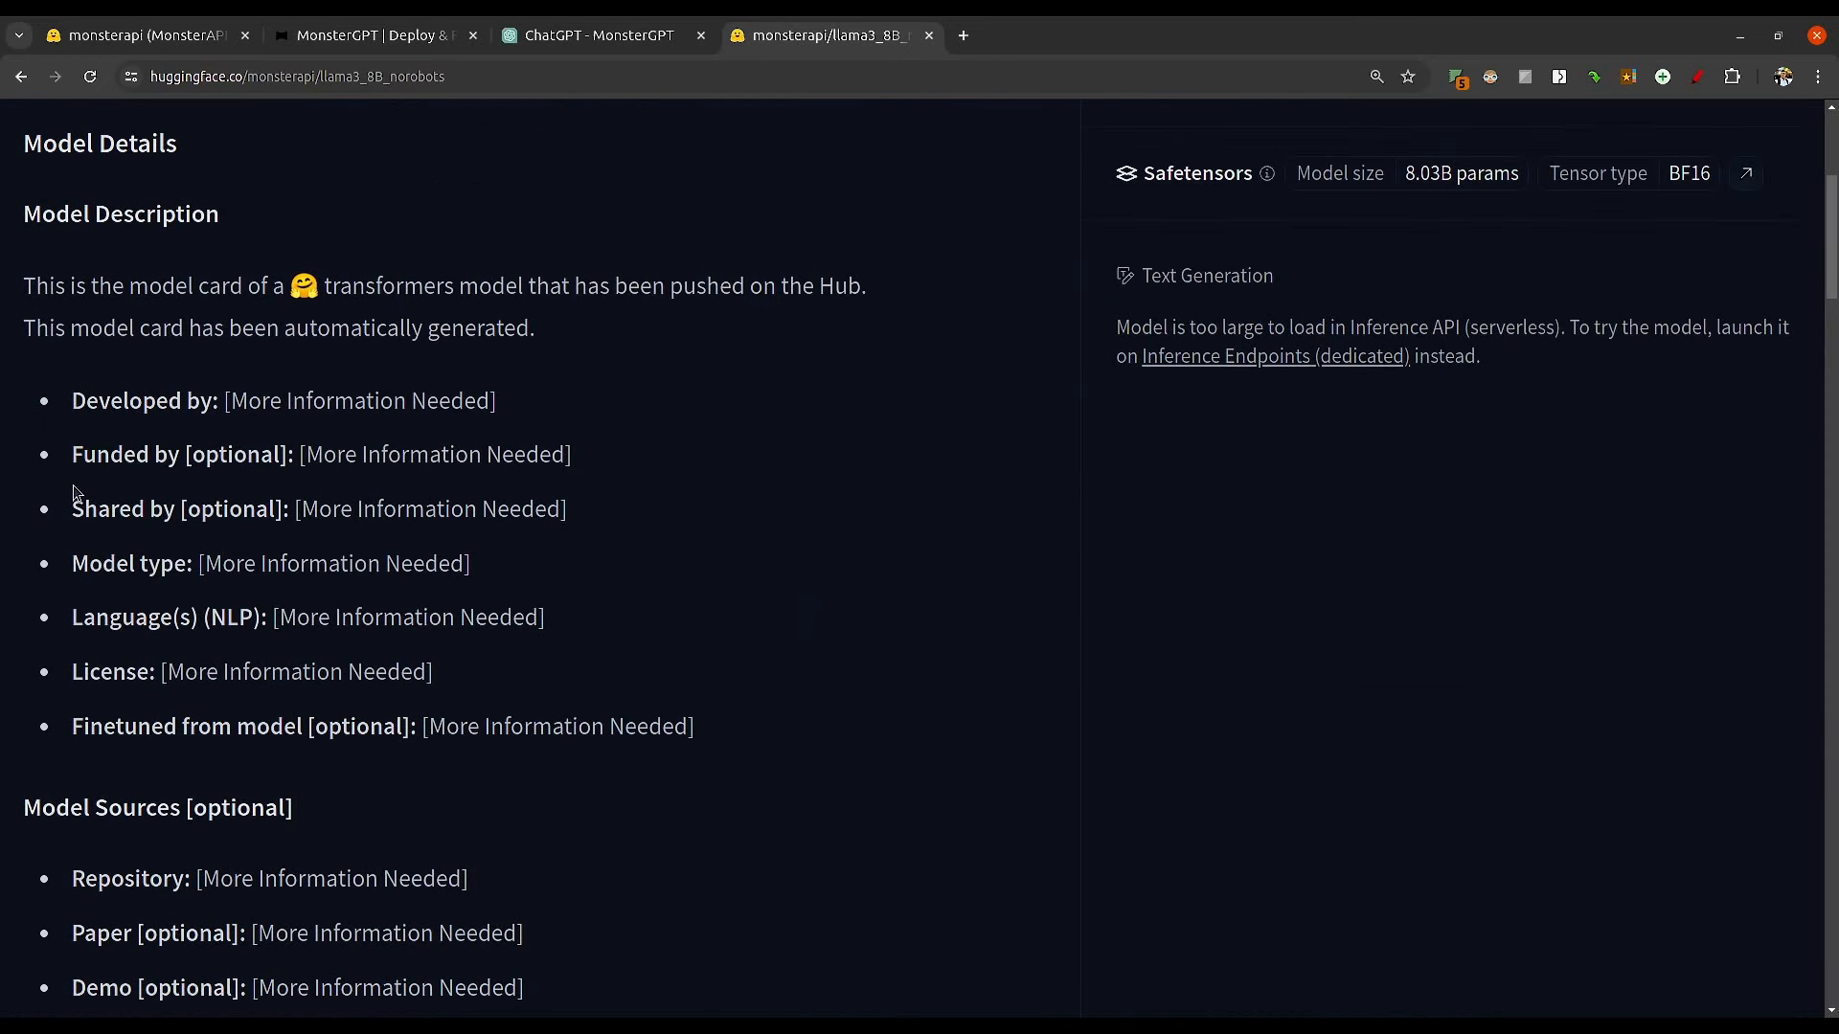
scroll(332, 878, "down", 15)
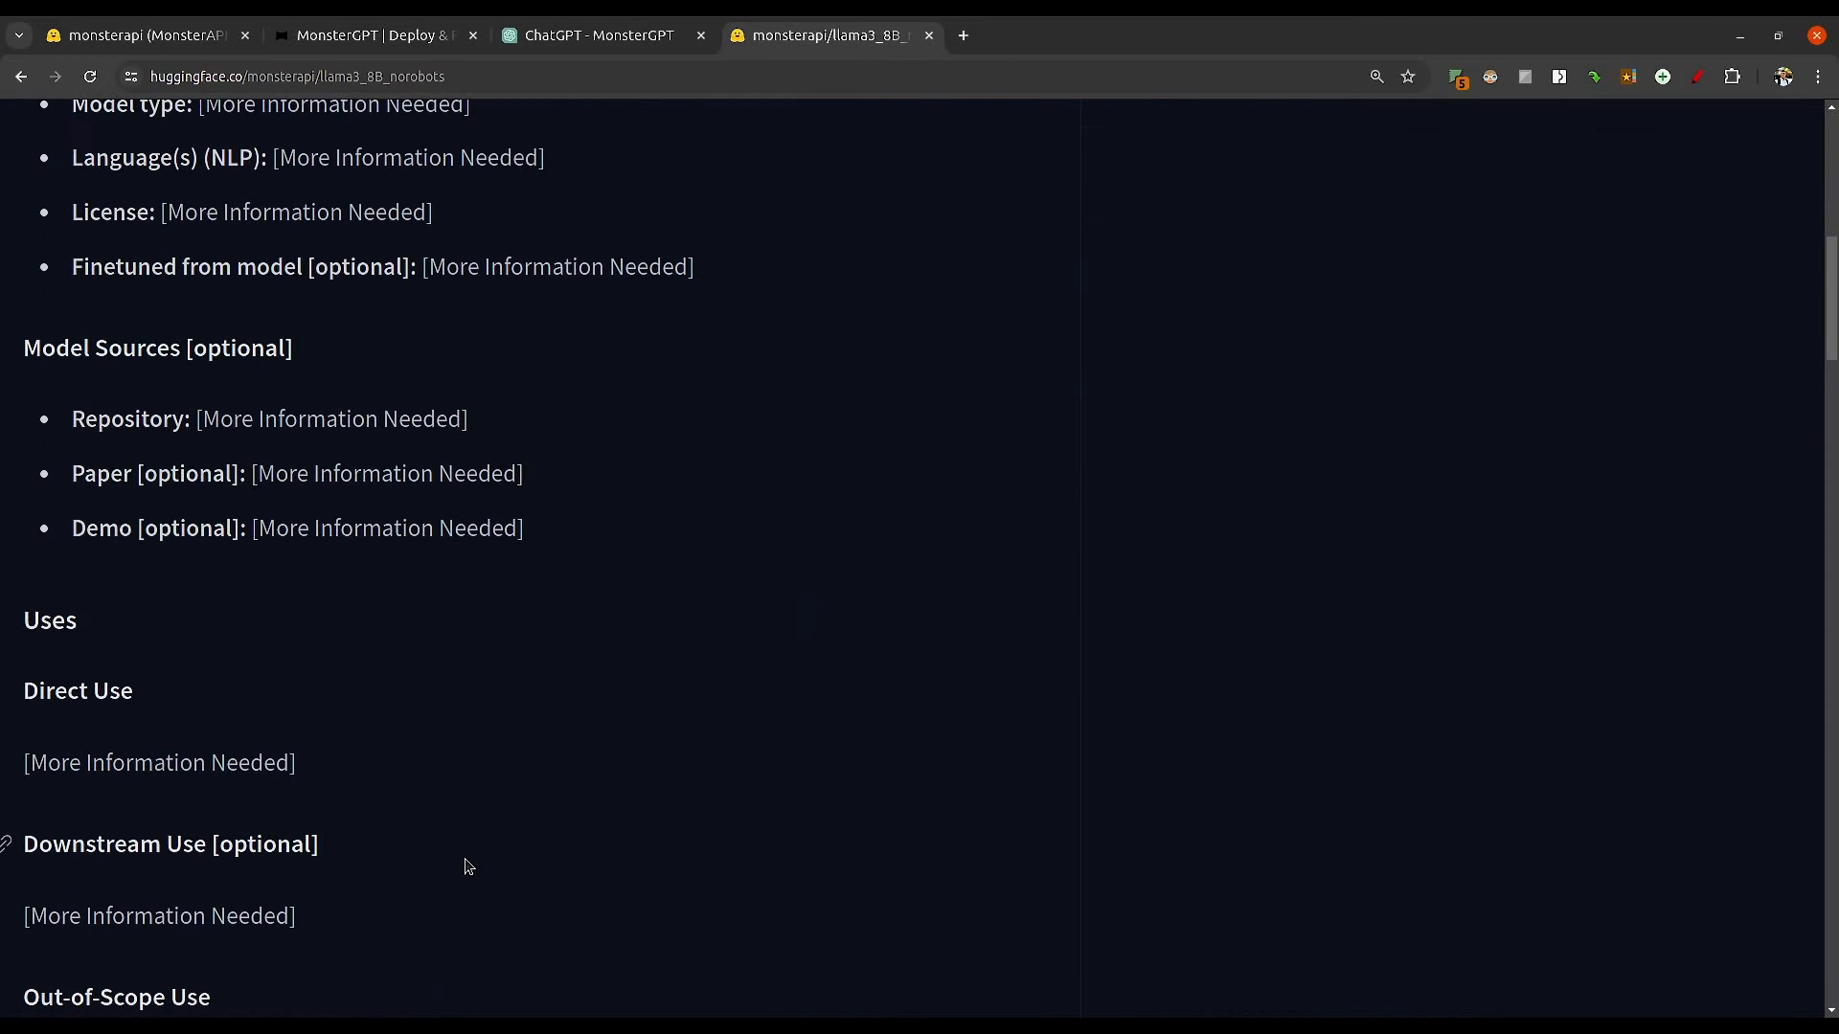
scroll(495, 868, "down", 20)
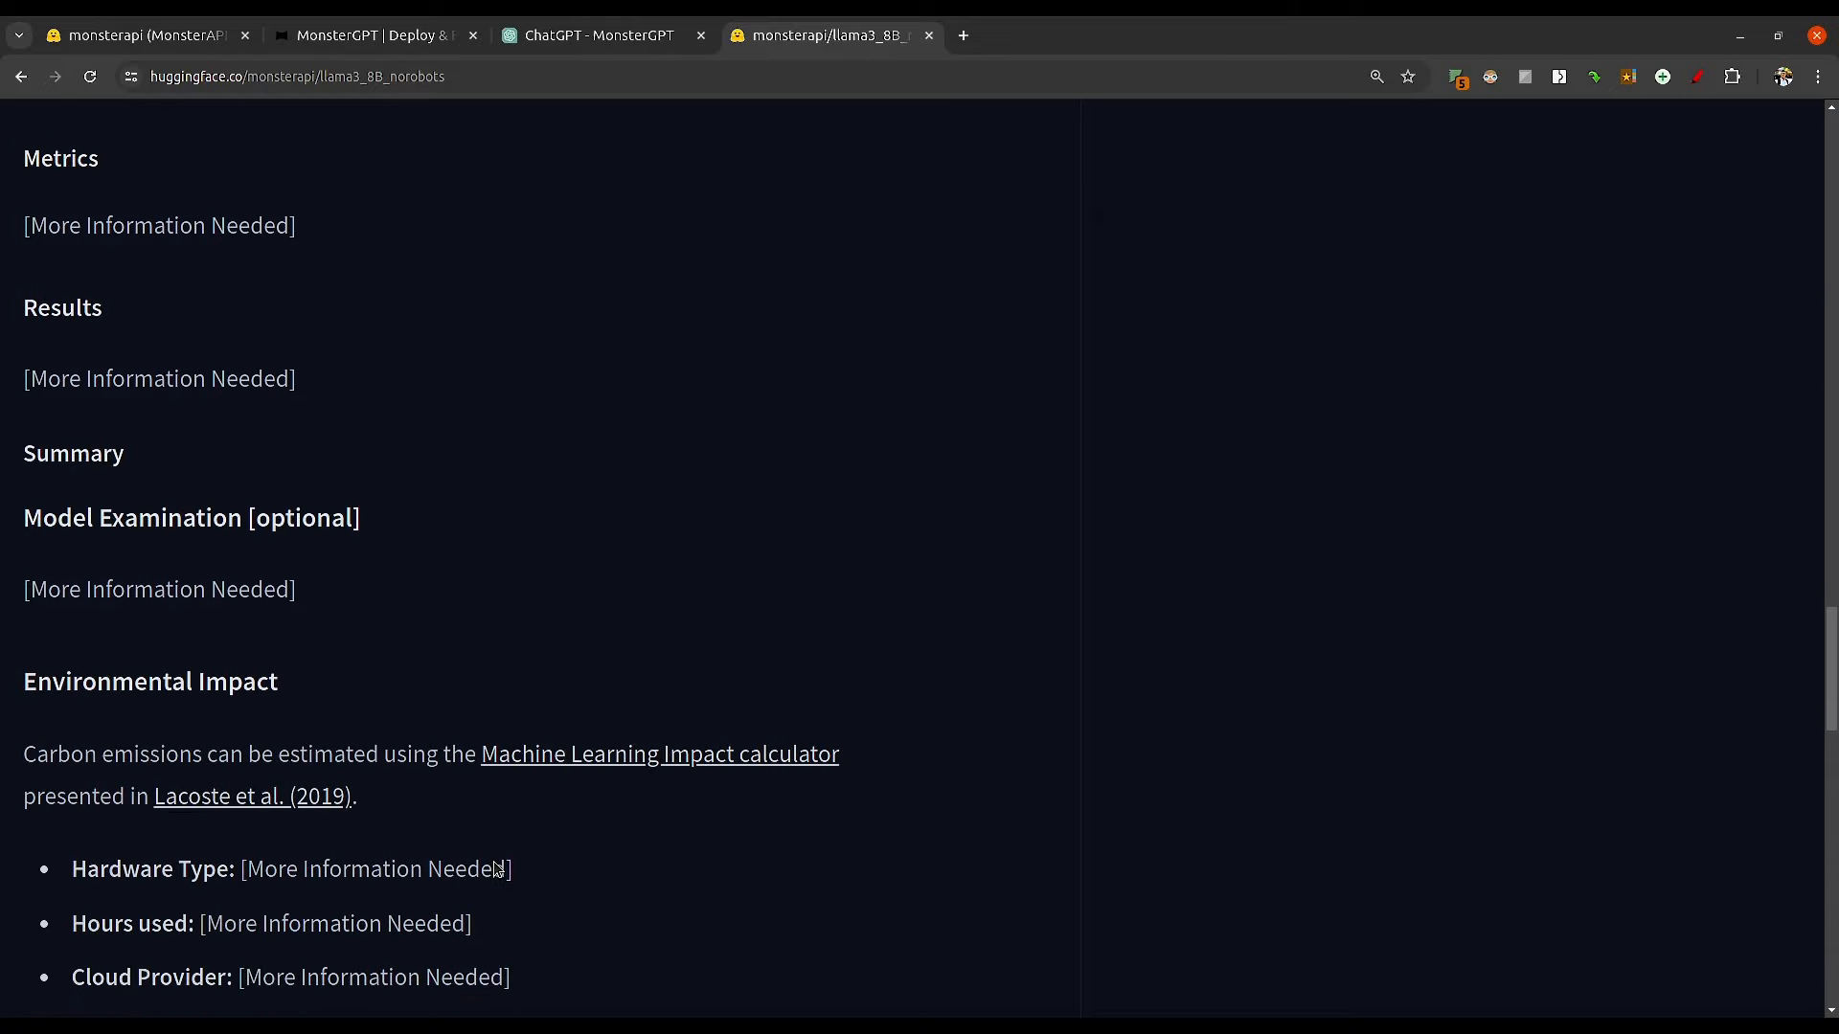
scroll(495, 867, "up", 20)
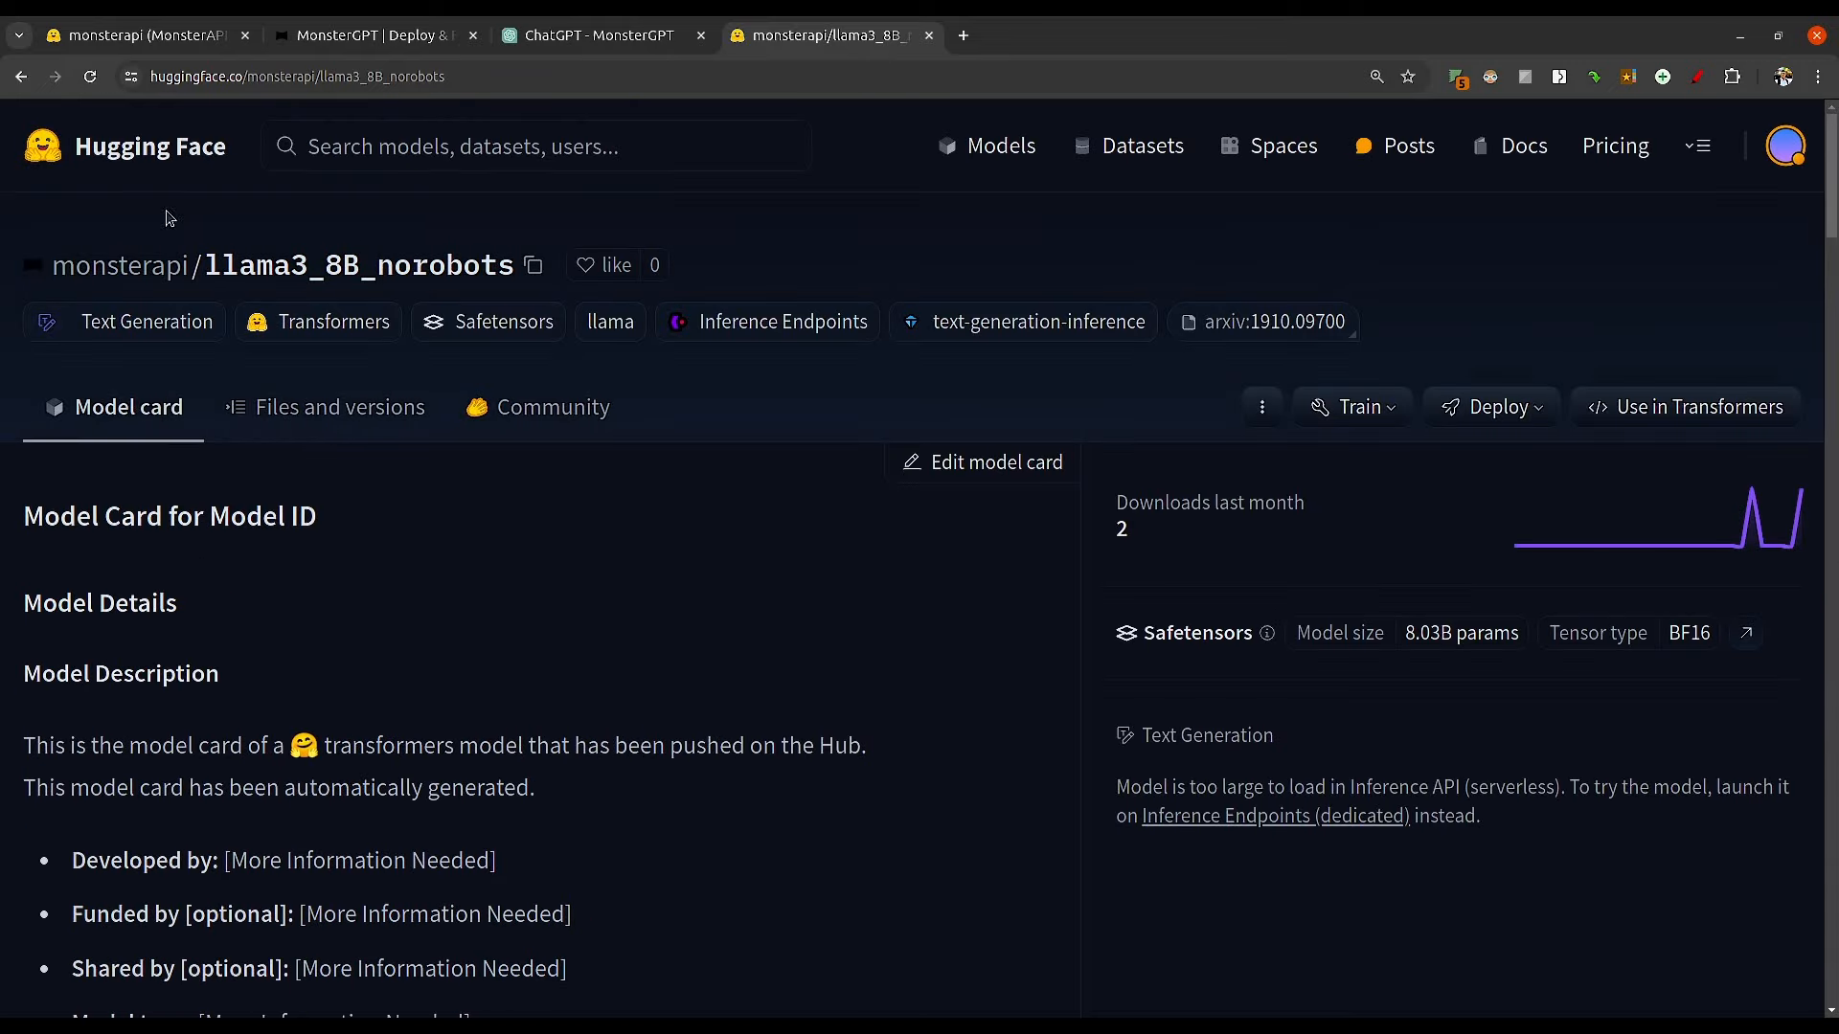
left_click(307, 414)
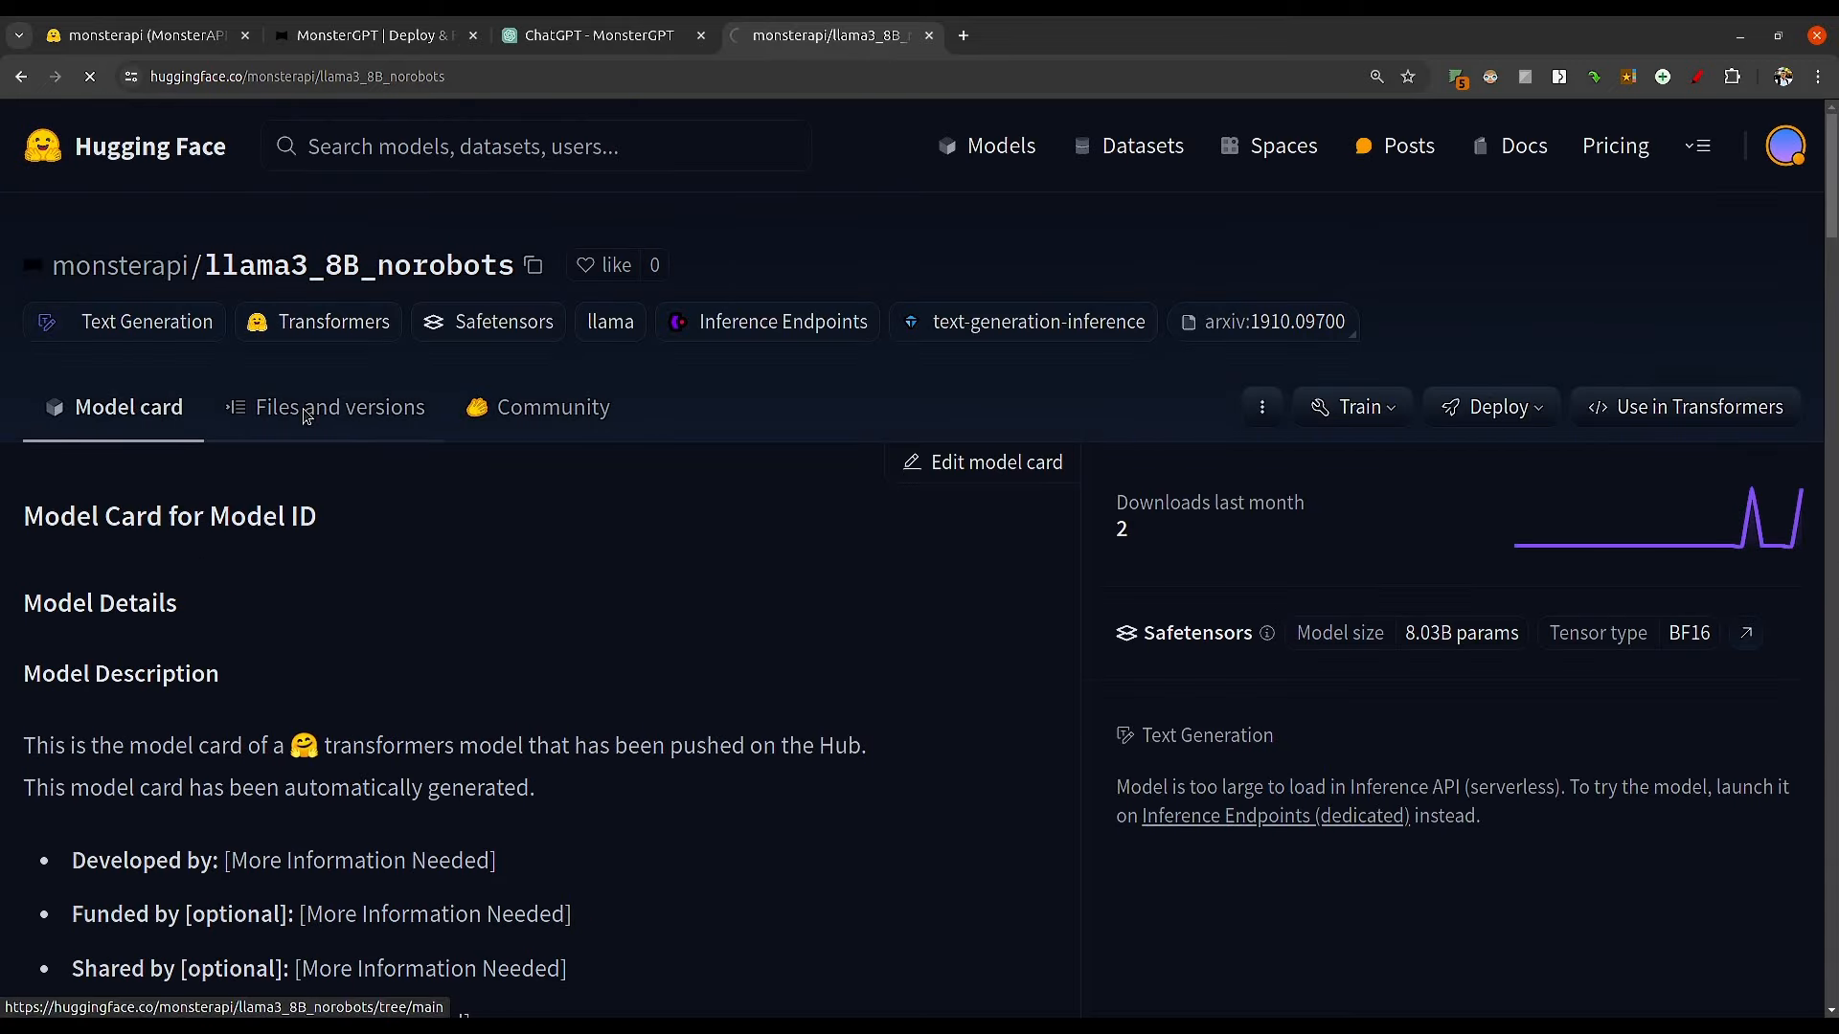
scroll(714, 649, "down", 3)
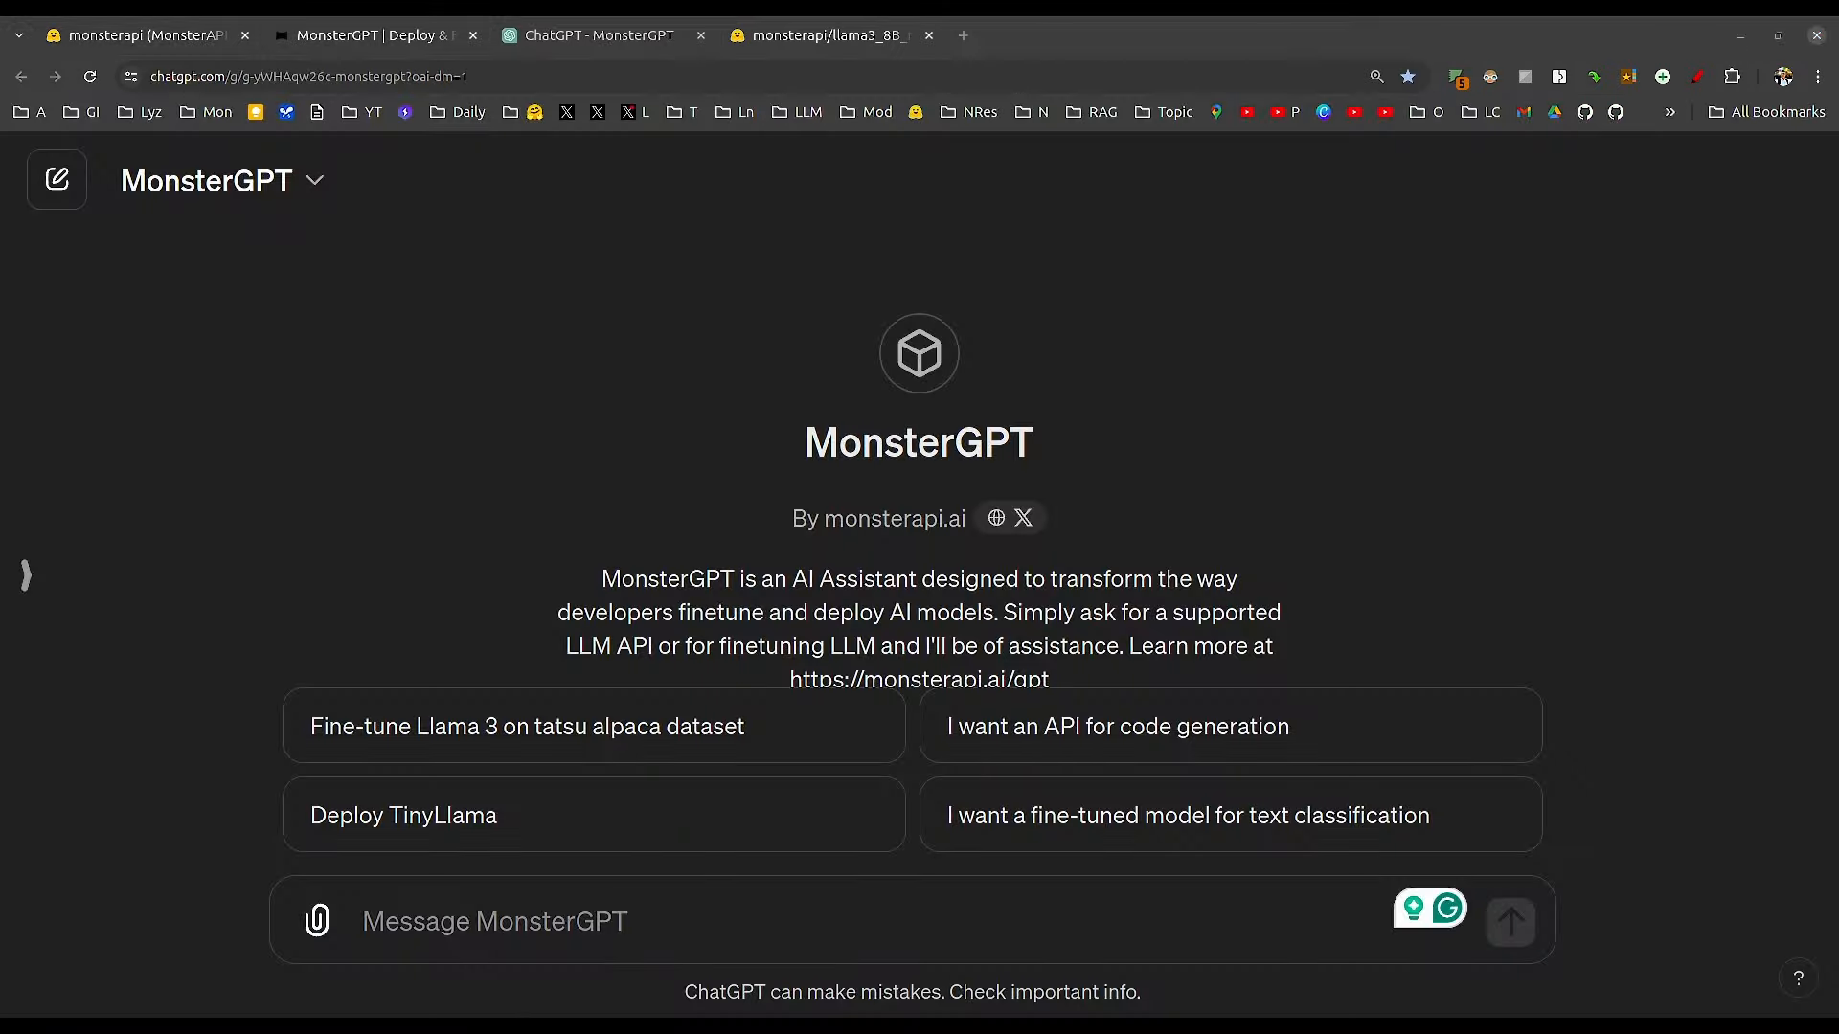
Return to the MonsterGPT chat and send the message "I want to deploy monsterapi/llama3_8B_norobots"
left_click(618, 948)
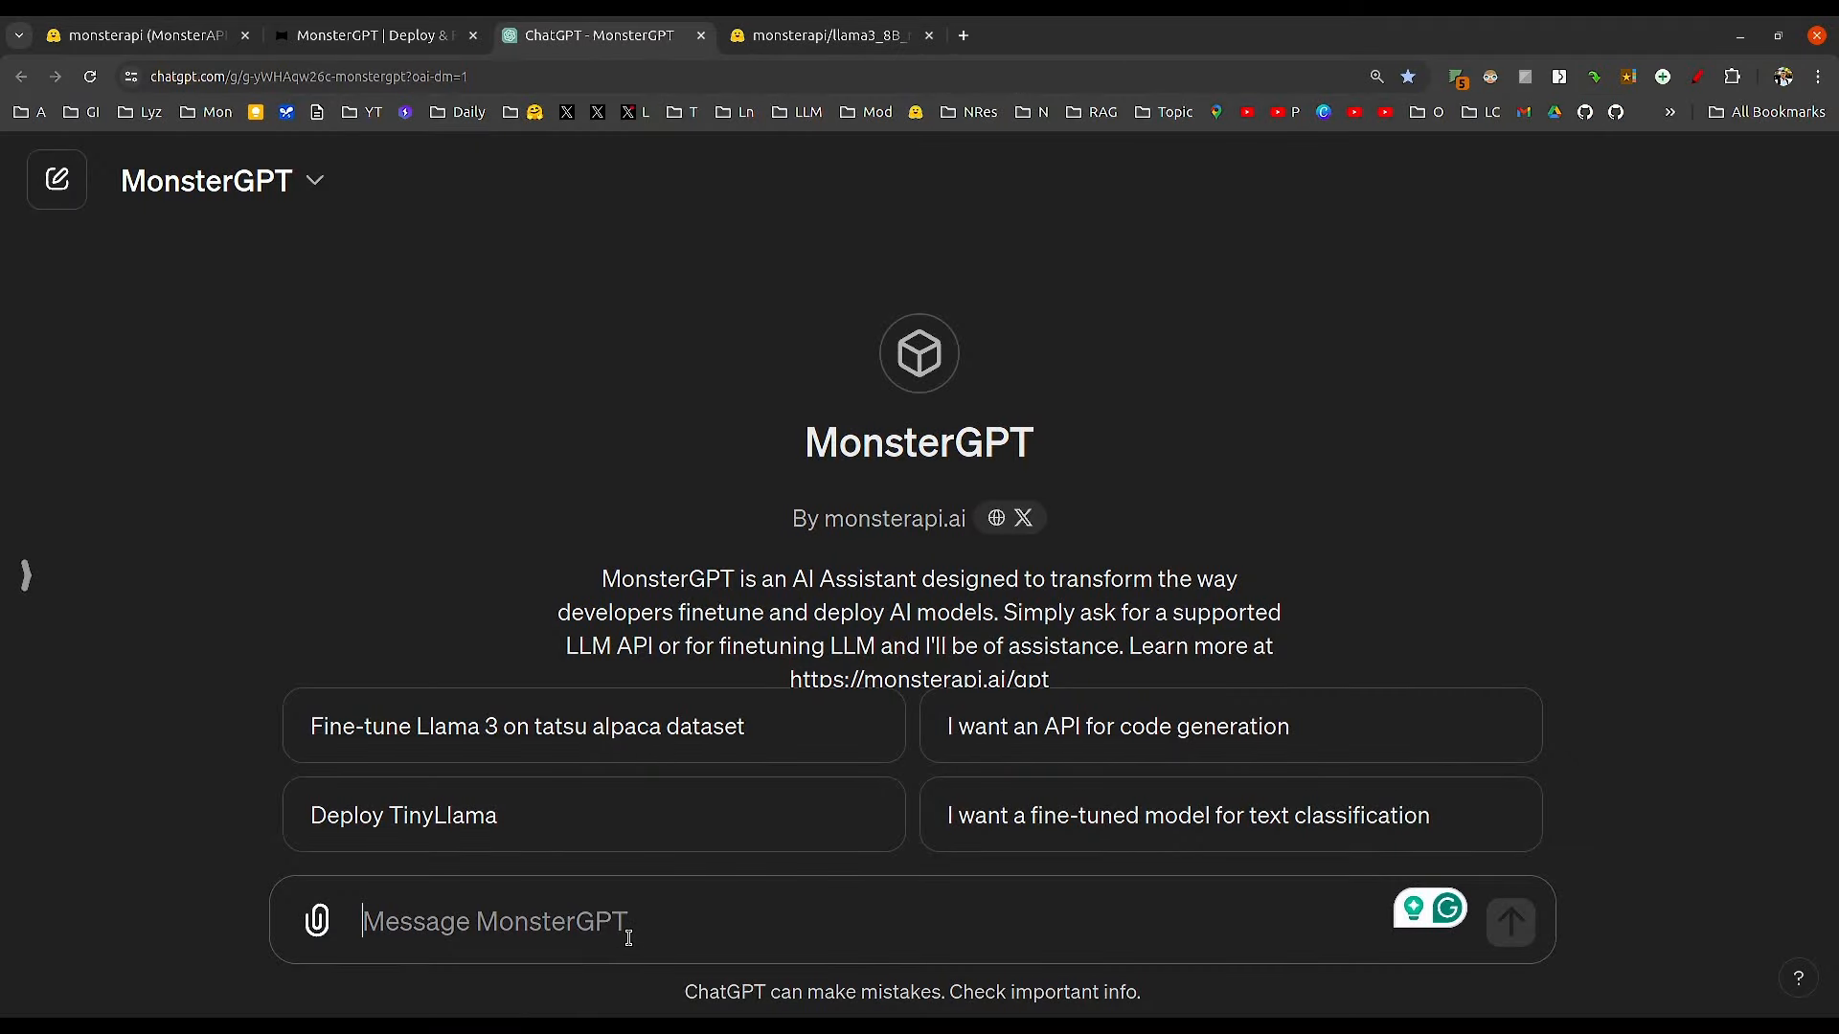
type("I want to")
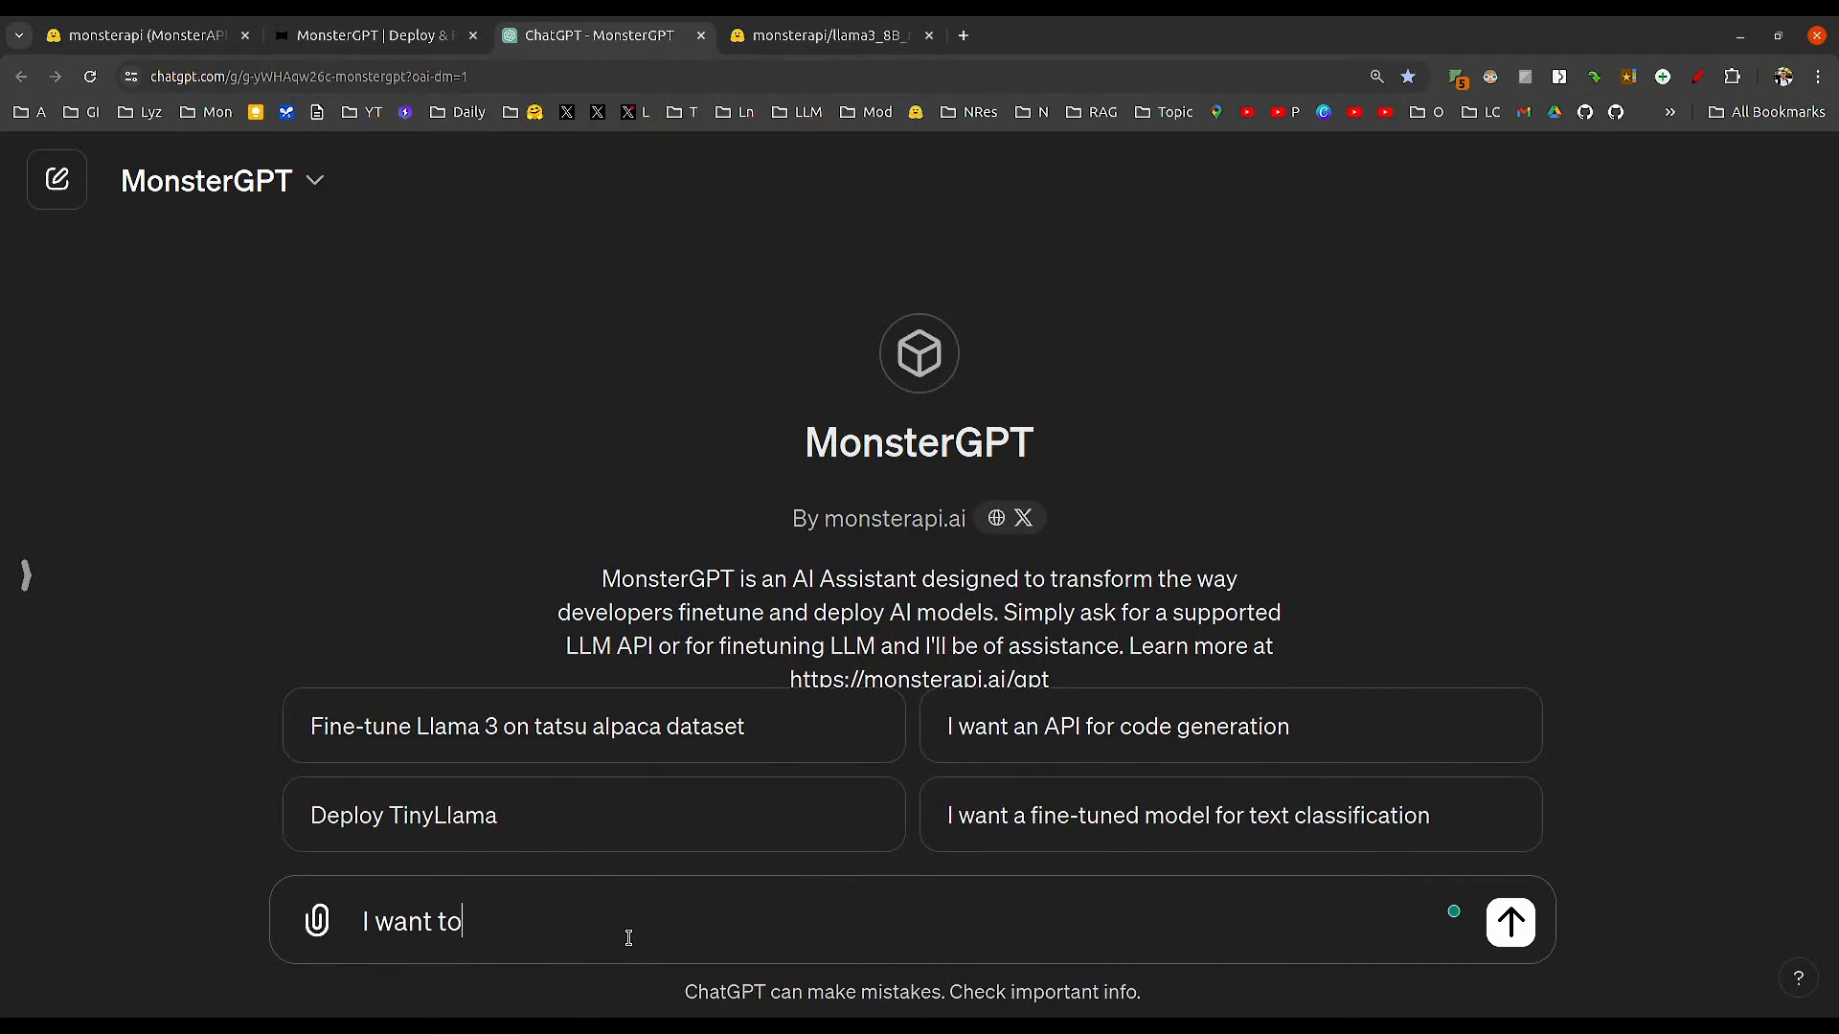
type(" deploy")
type("monsterapi/llama3_8B_norobots")
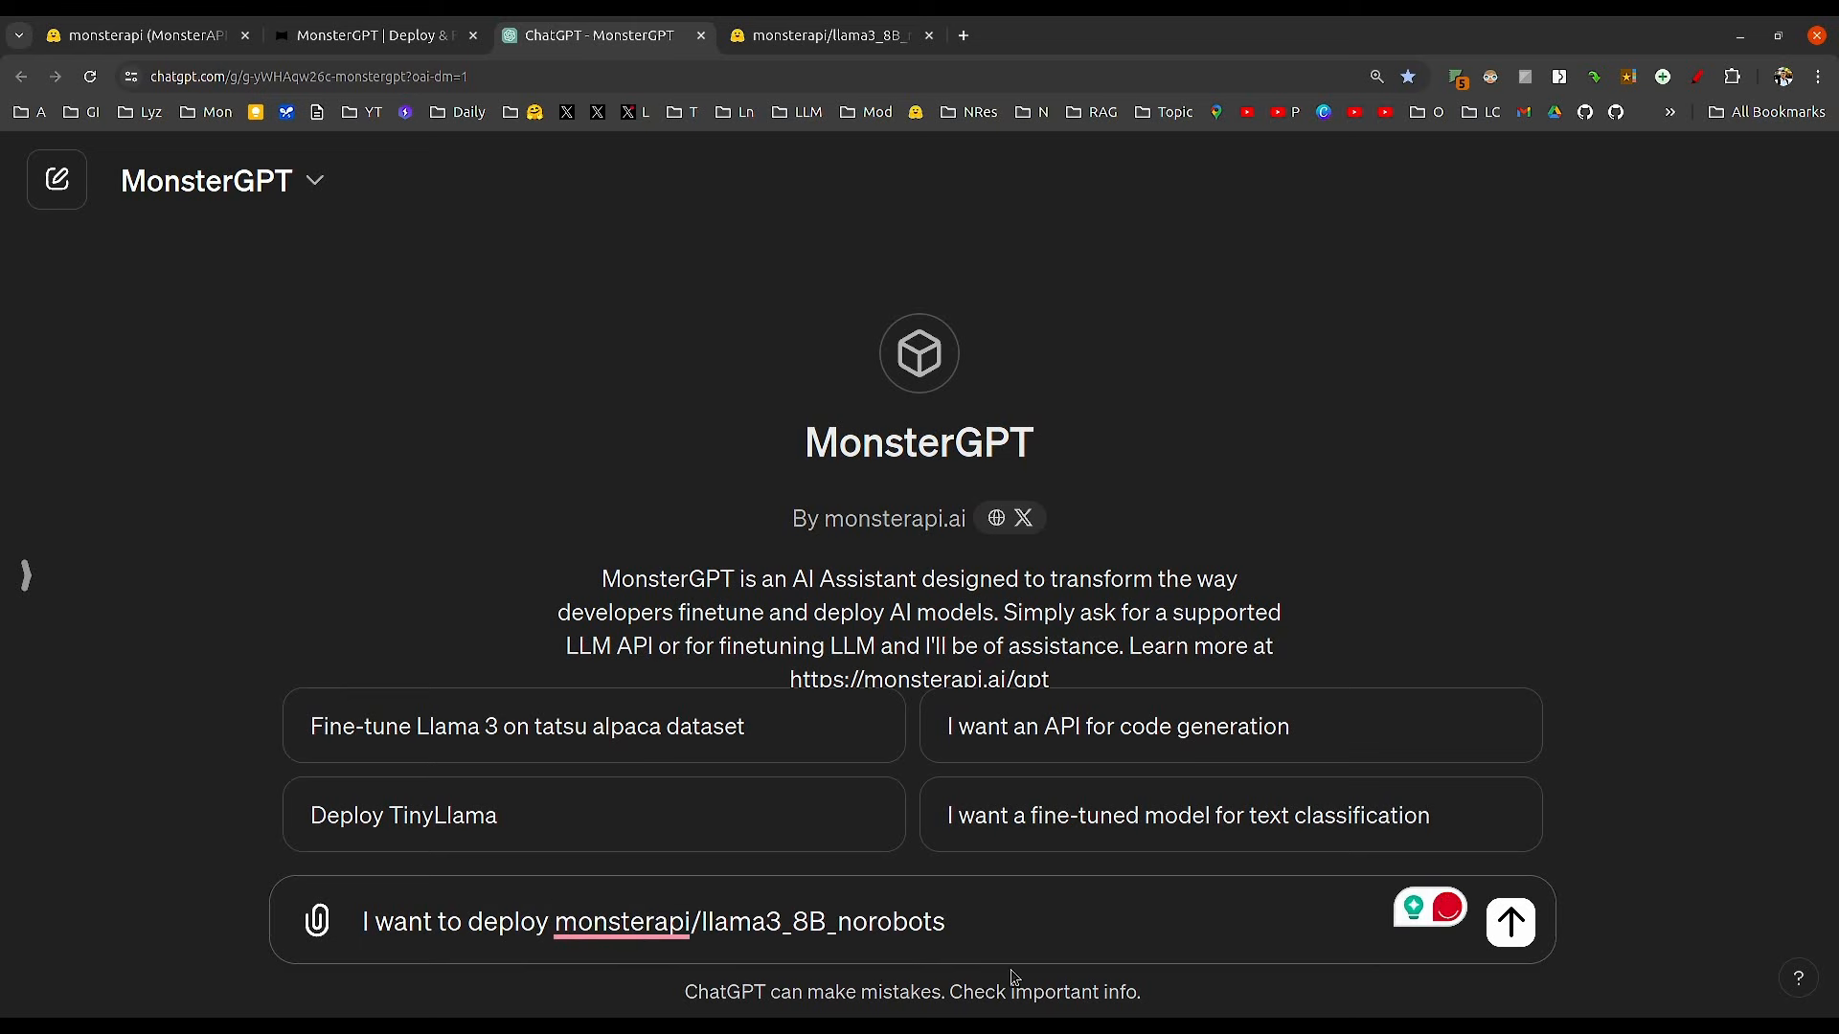
key("Return")
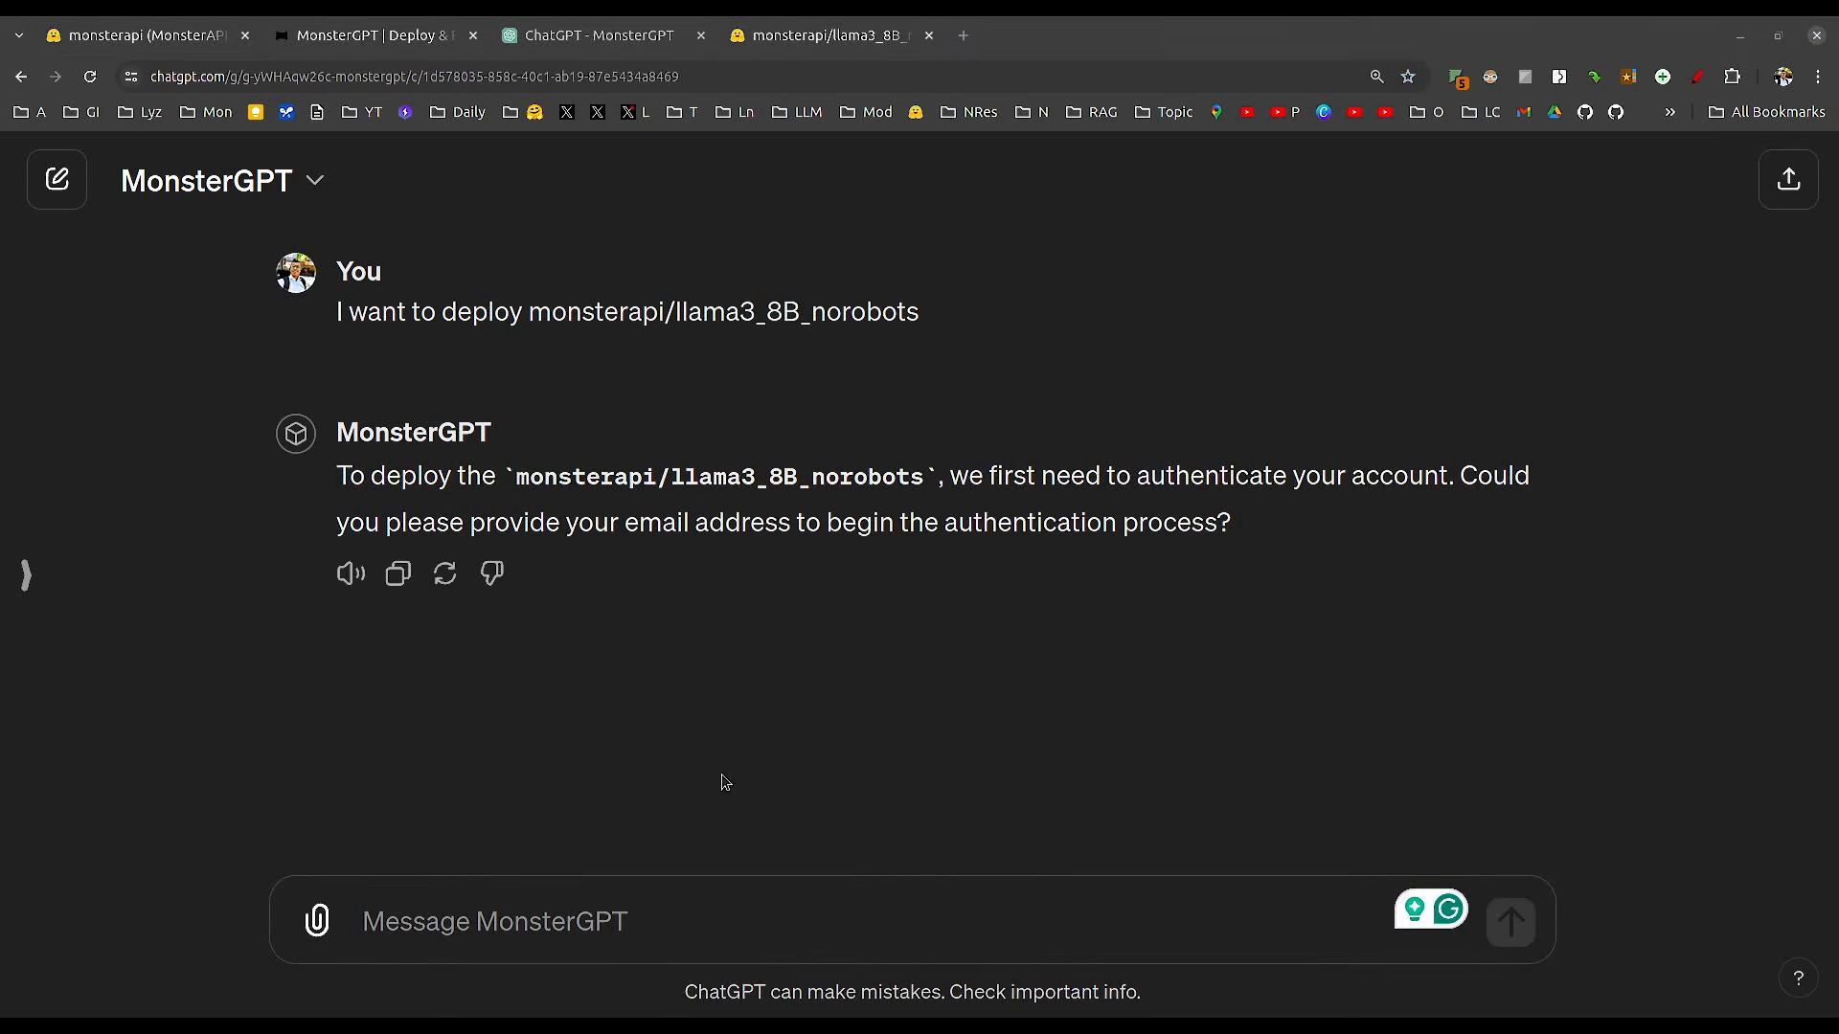
left_click(627, 921)
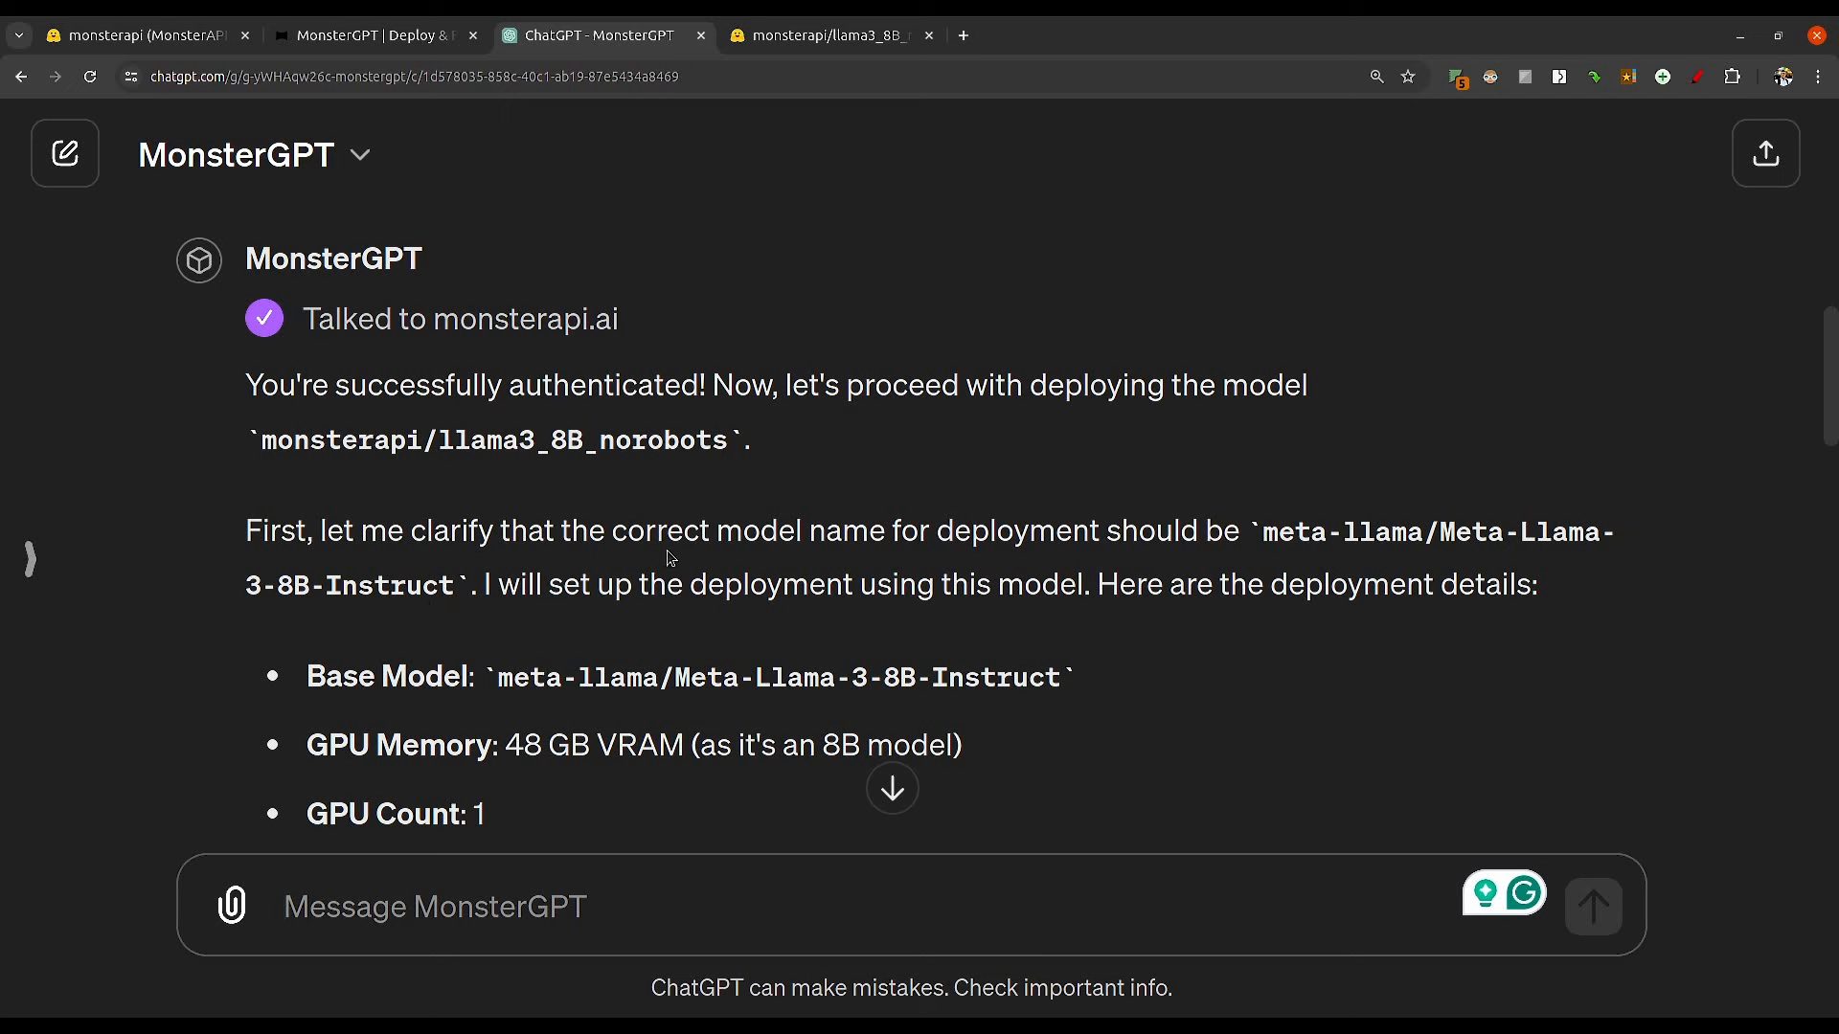
Examine the authentication reply from MonsterGPT and the model name it gives for the deployment
left_click_drag(247, 439, 791, 479)
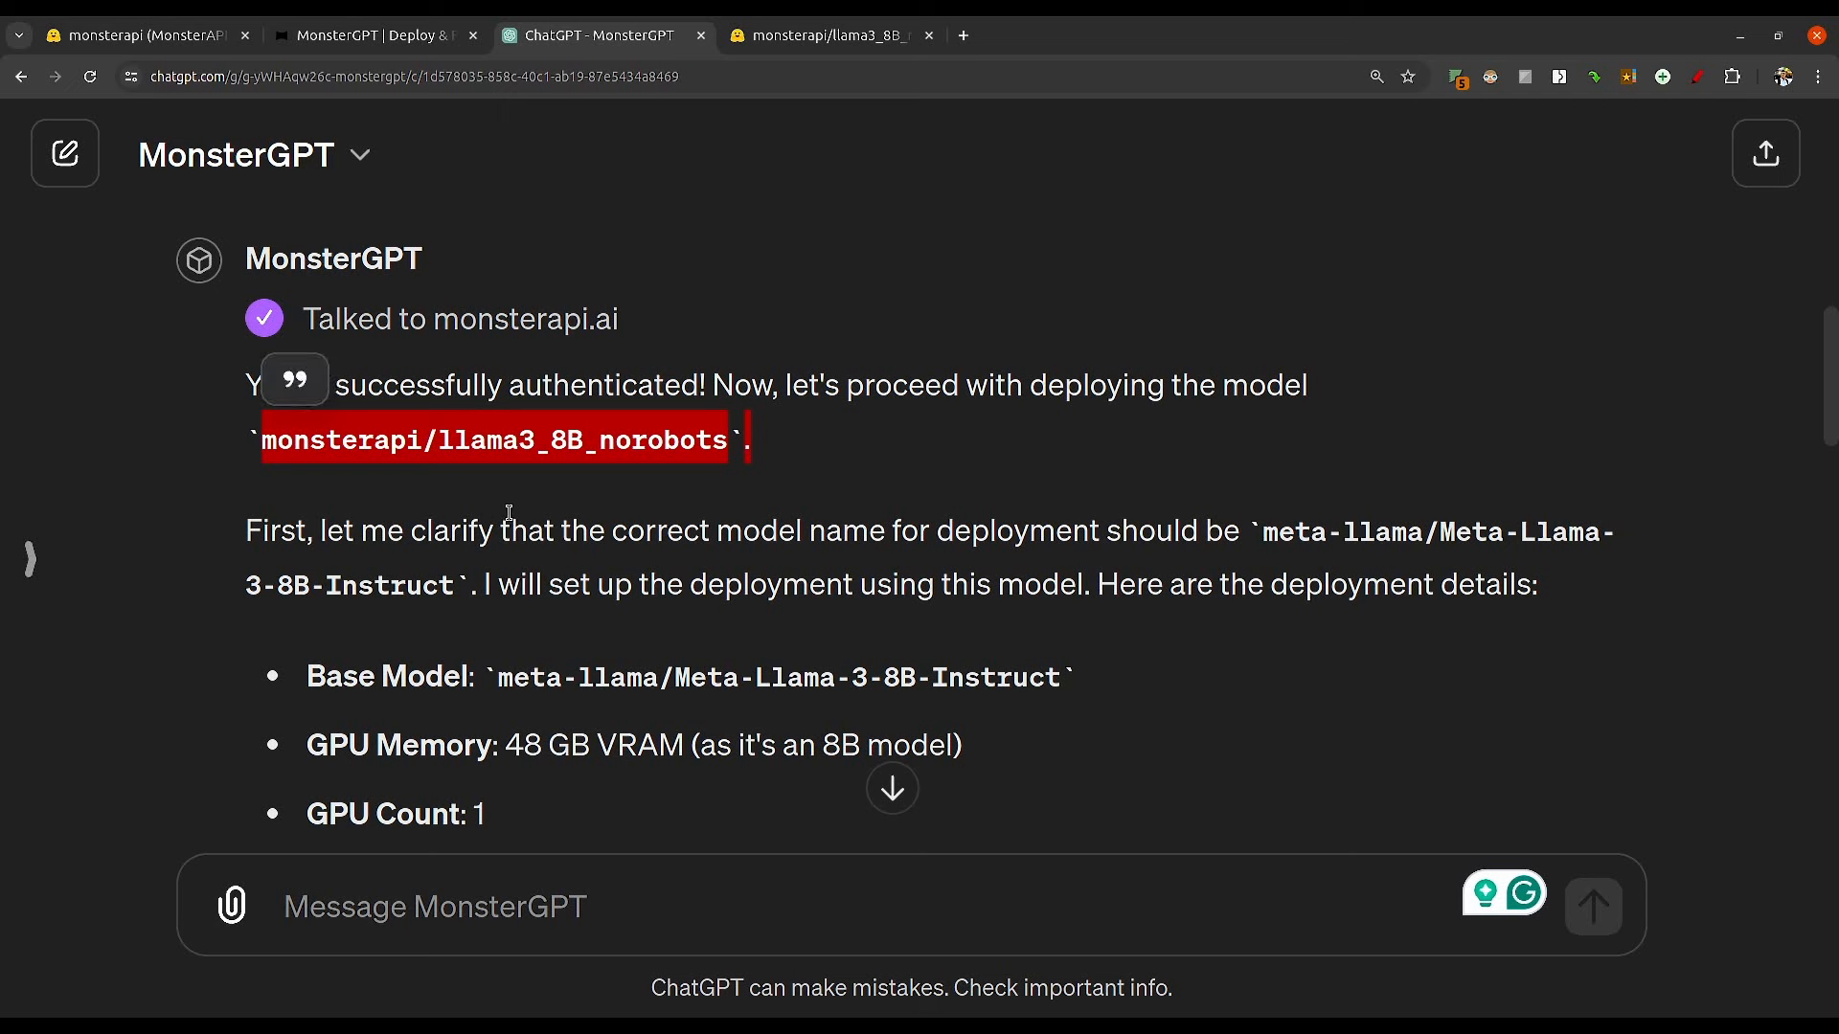
left_click(1042, 465)
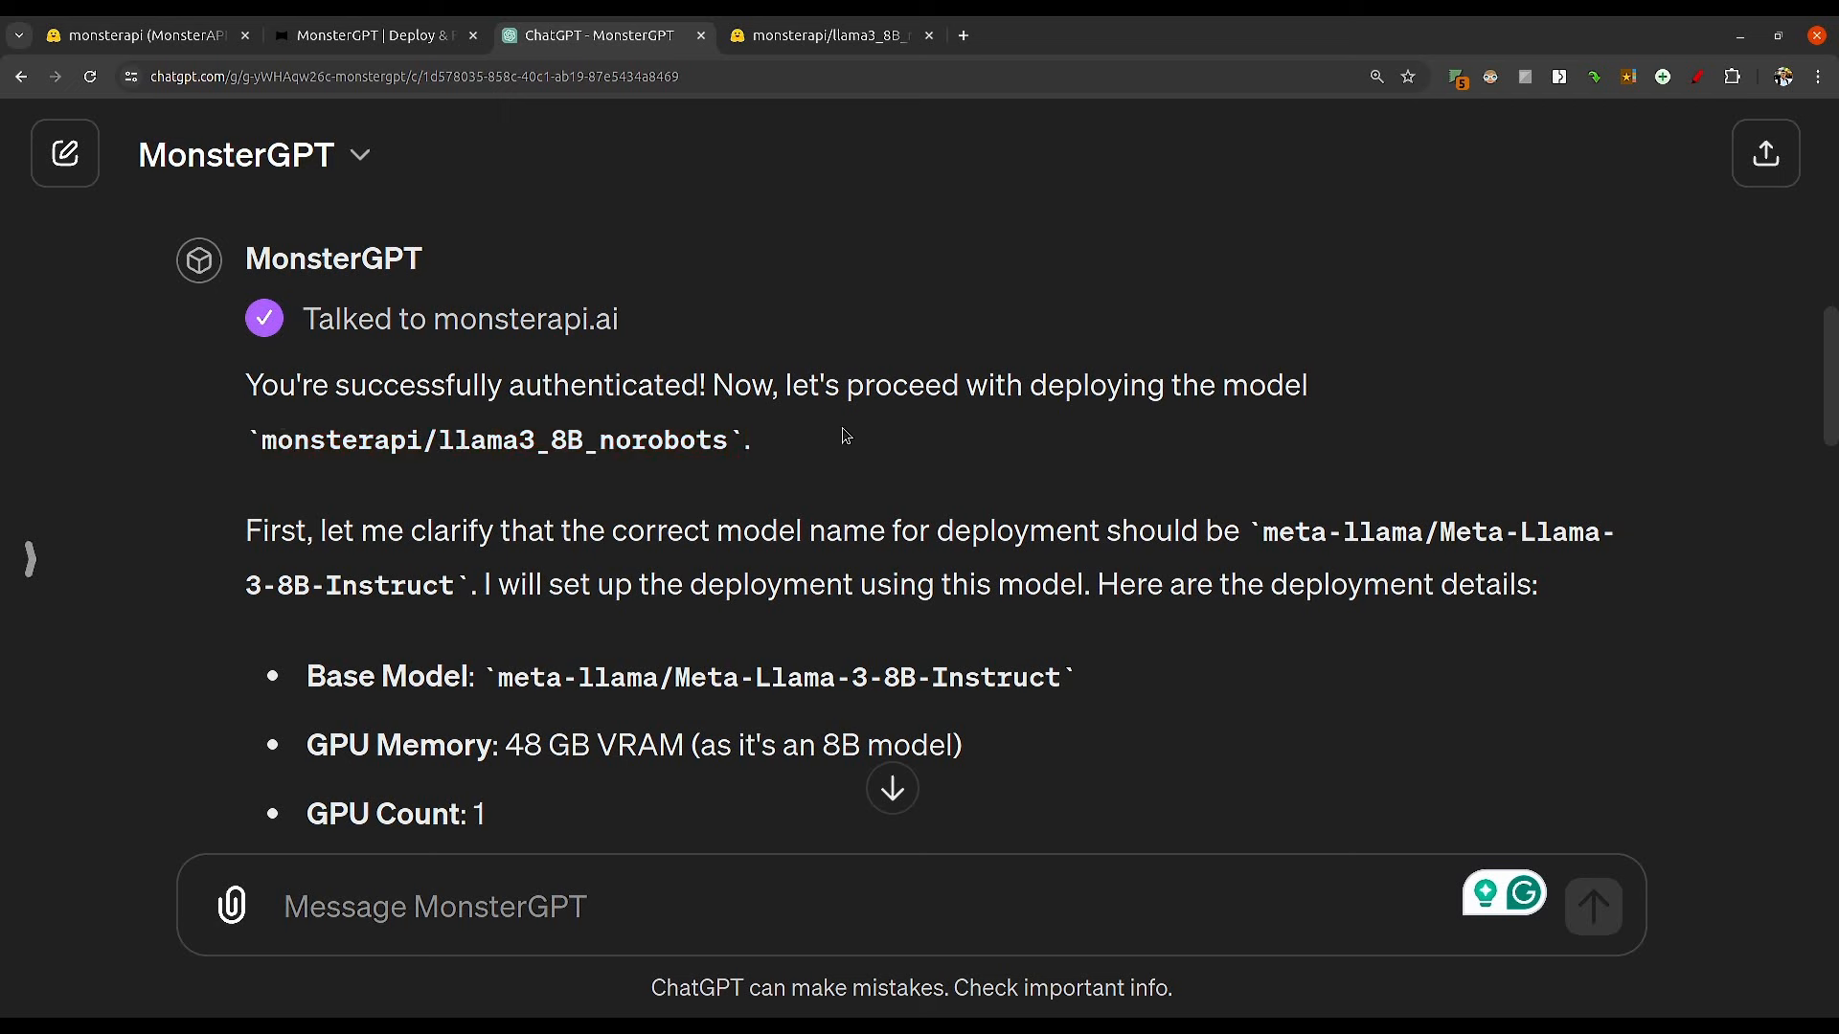
left_click_drag(287, 319, 789, 444)
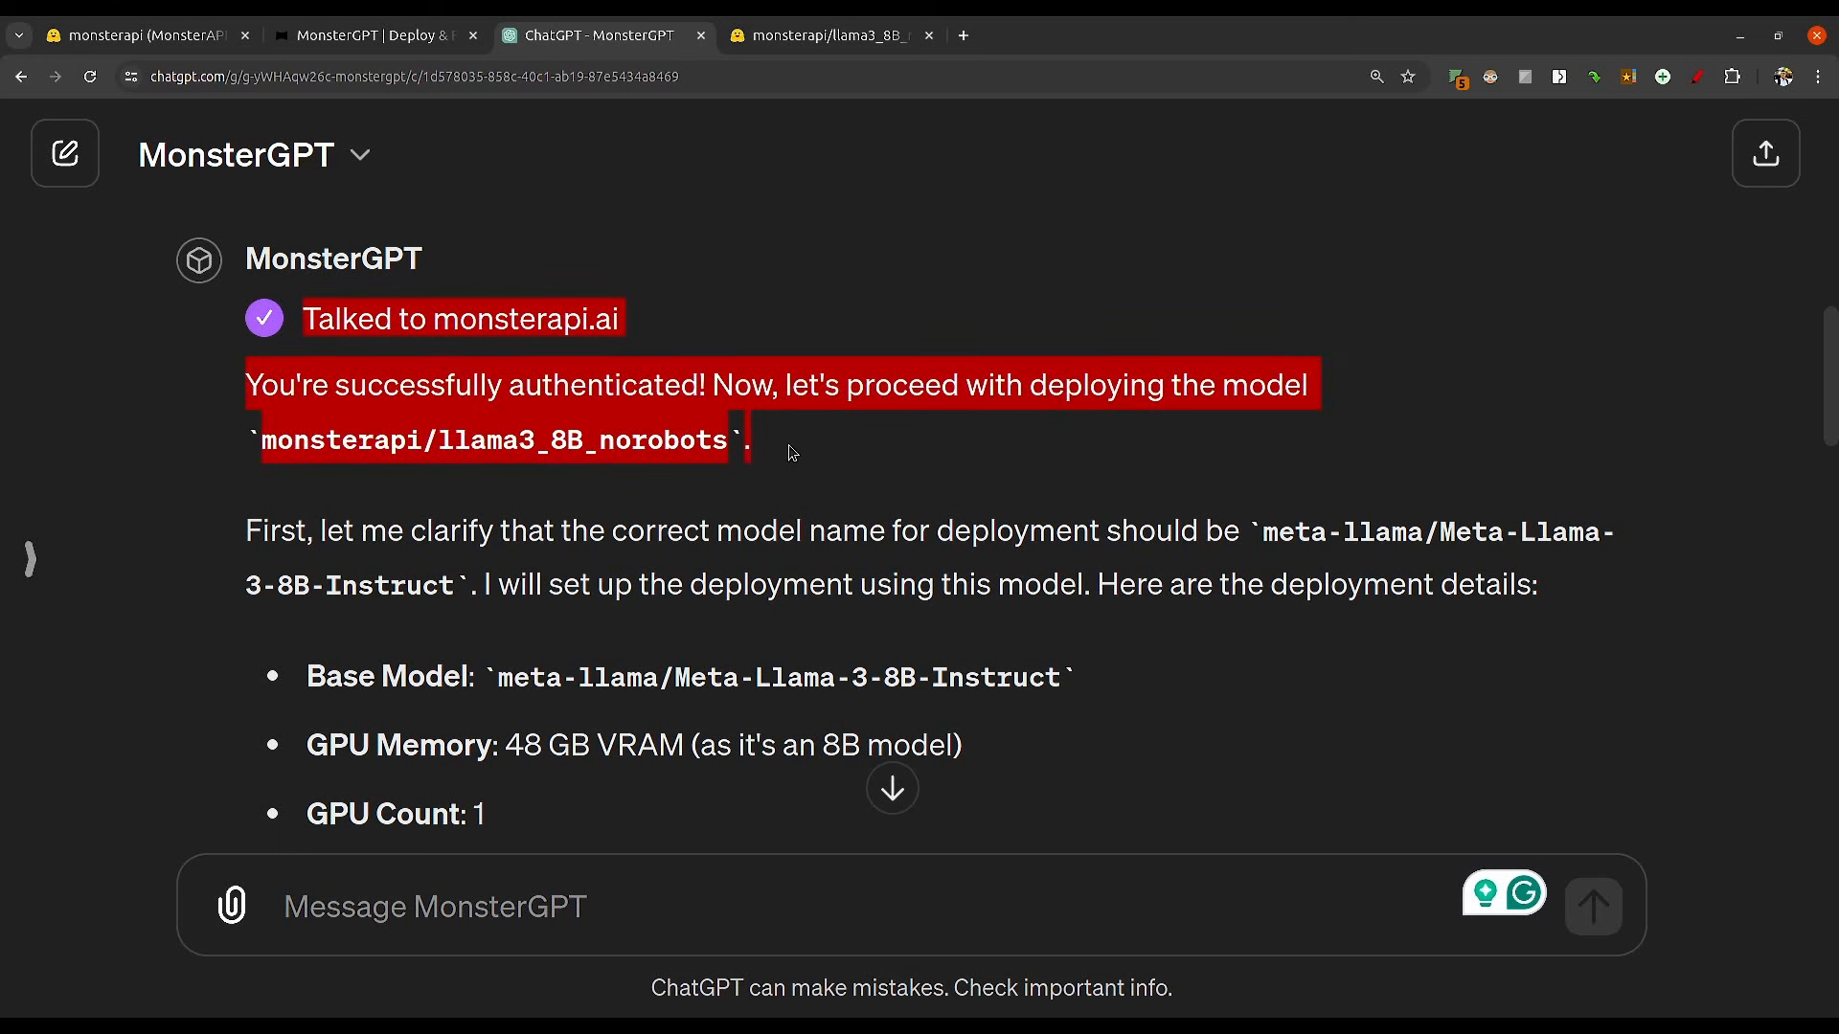
left_click(783, 446)
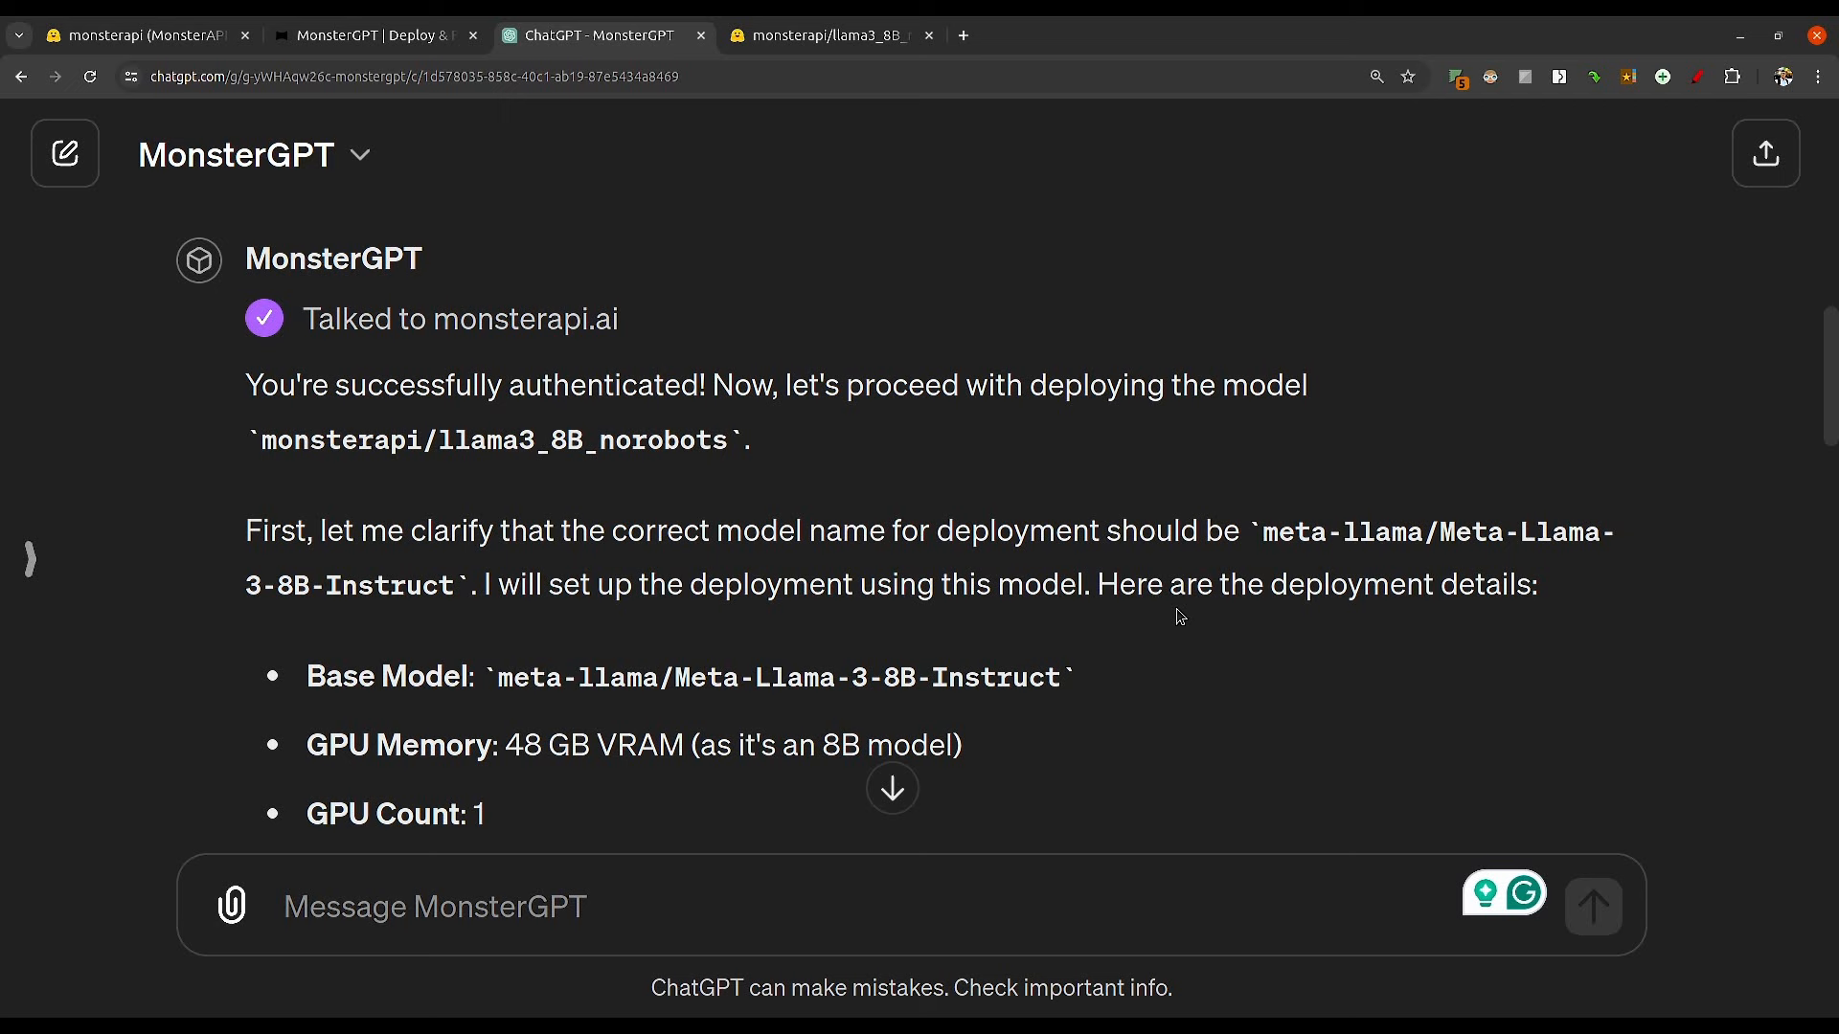
Compare the base model and GPU details MonsterGPT proposes with the originally requested model name
left_click_drag(1263, 533, 456, 583)
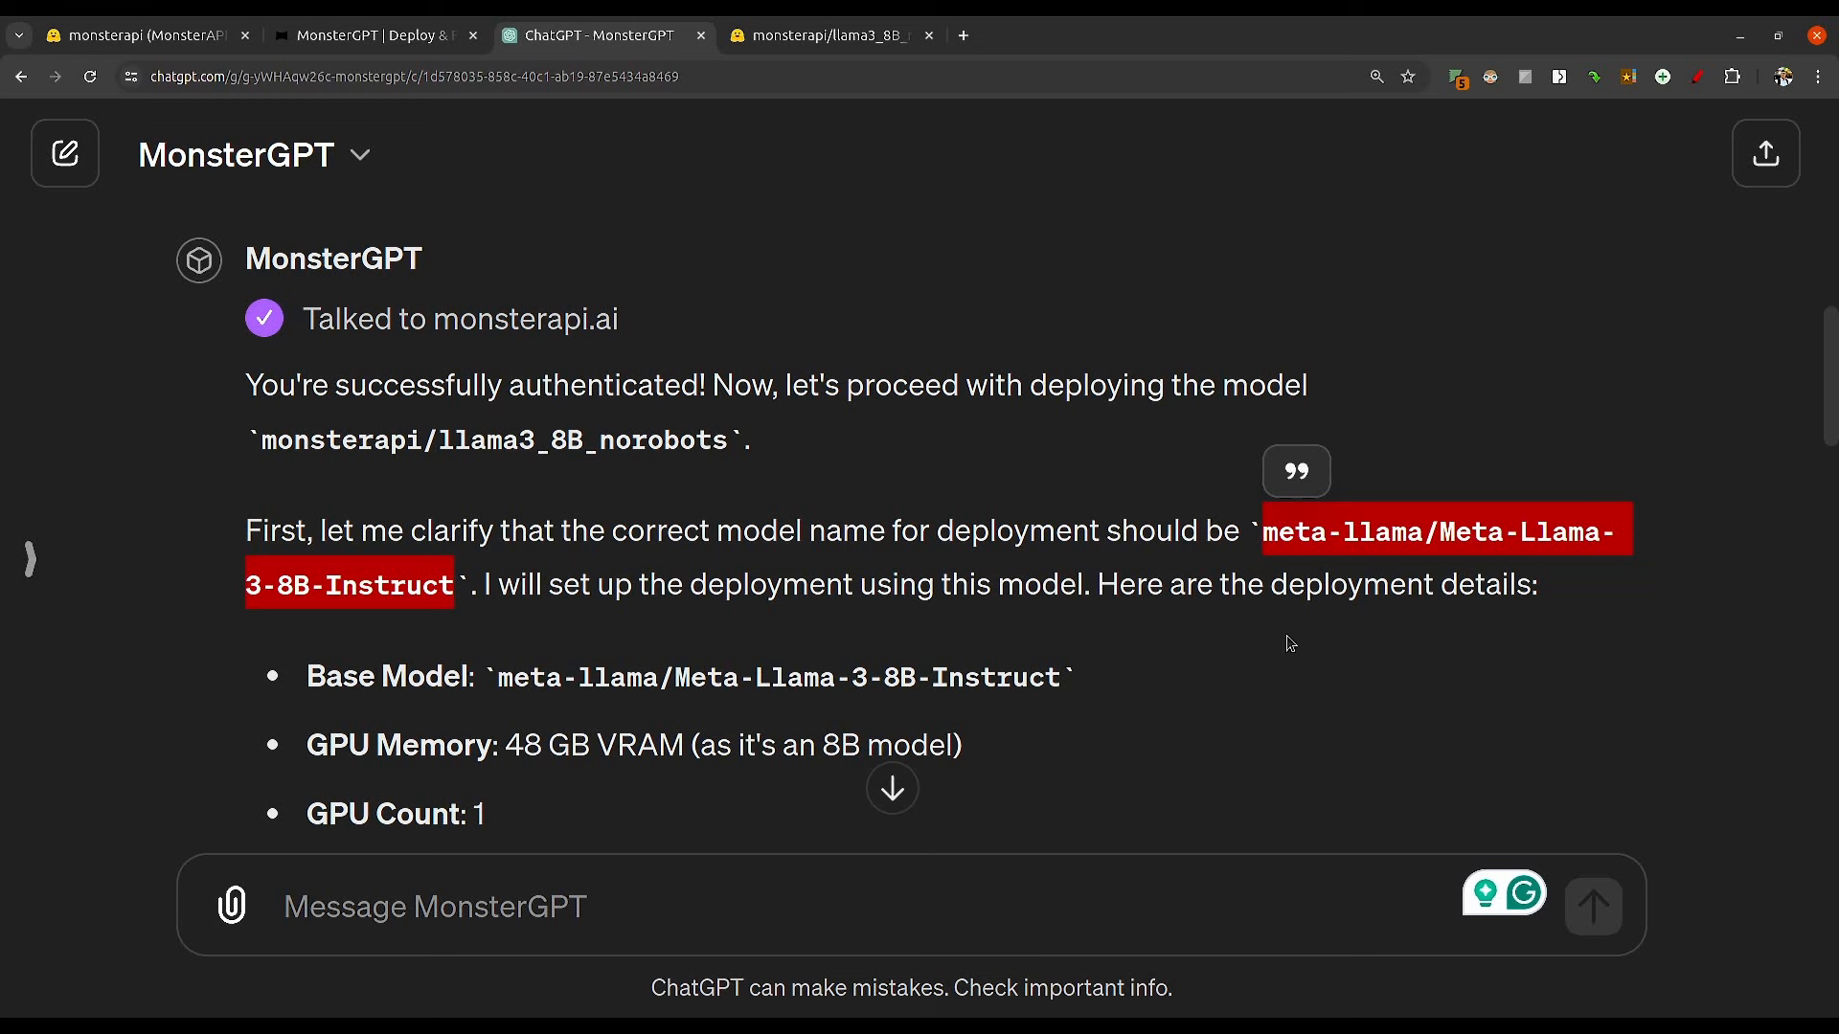
scroll(1777, 517, "down", 3)
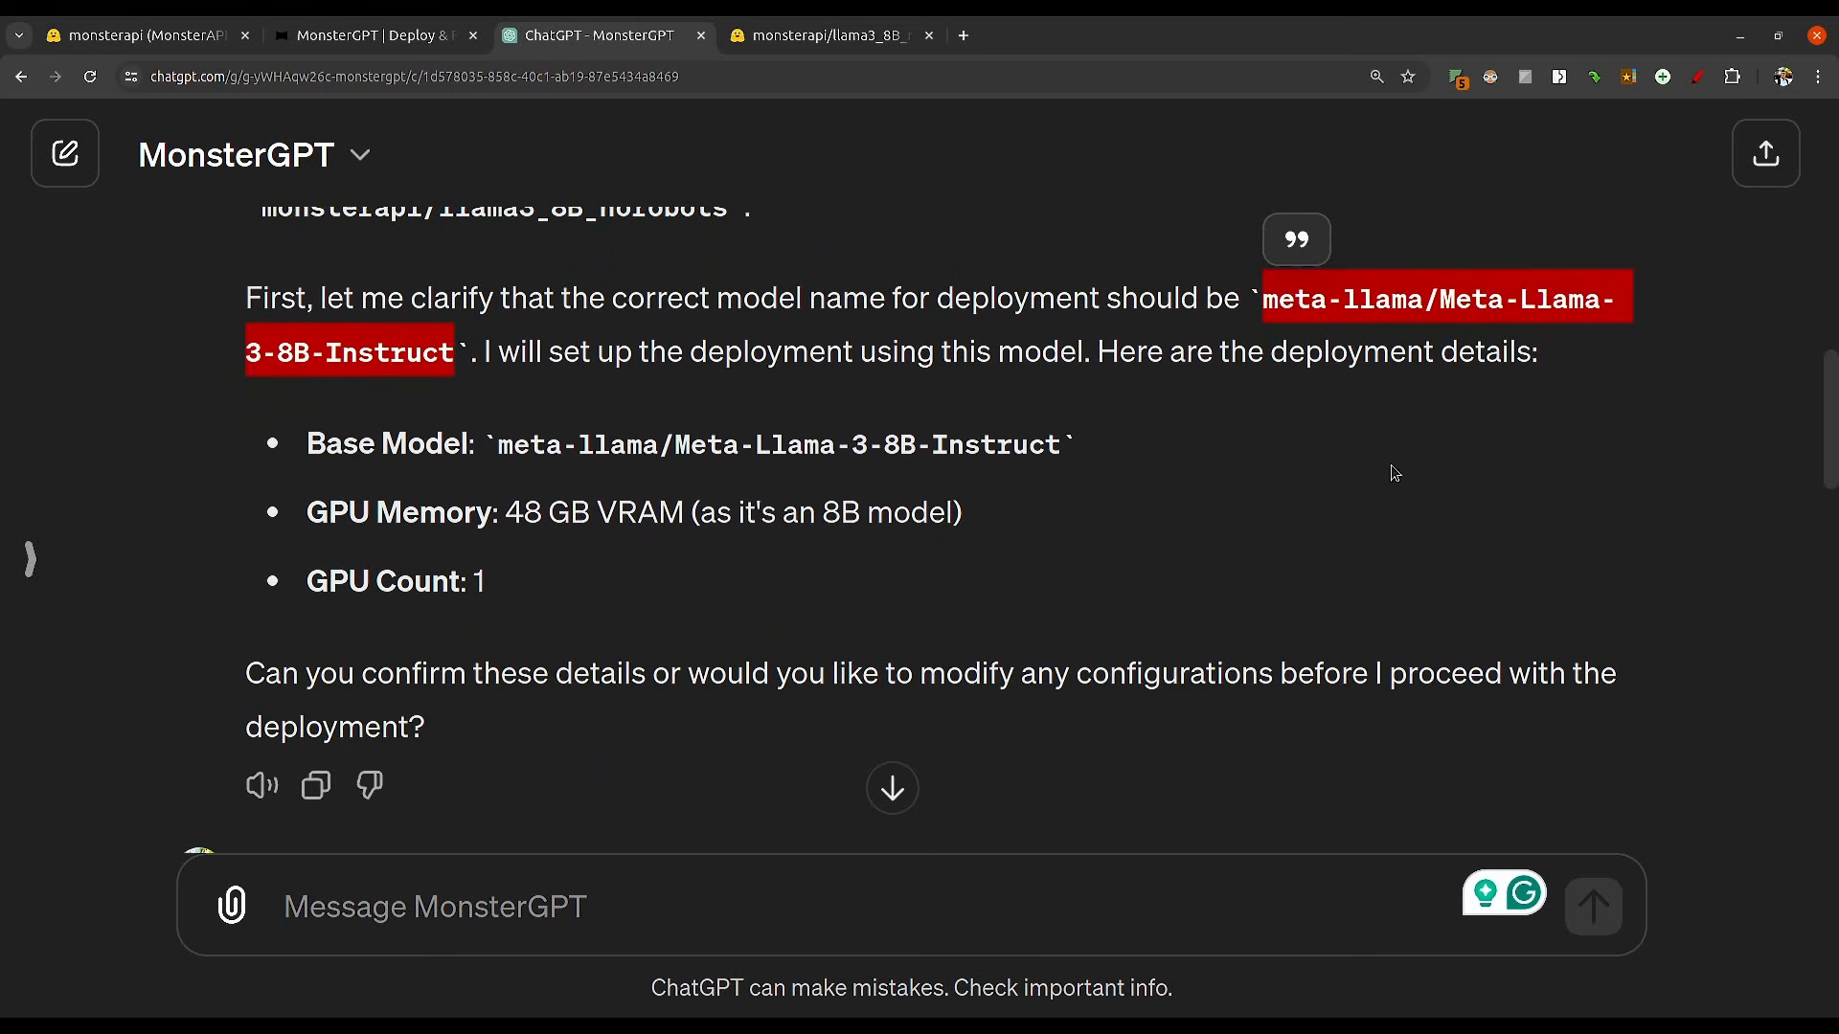
left_click_drag(676, 448, 1057, 476)
left_click(335, 536)
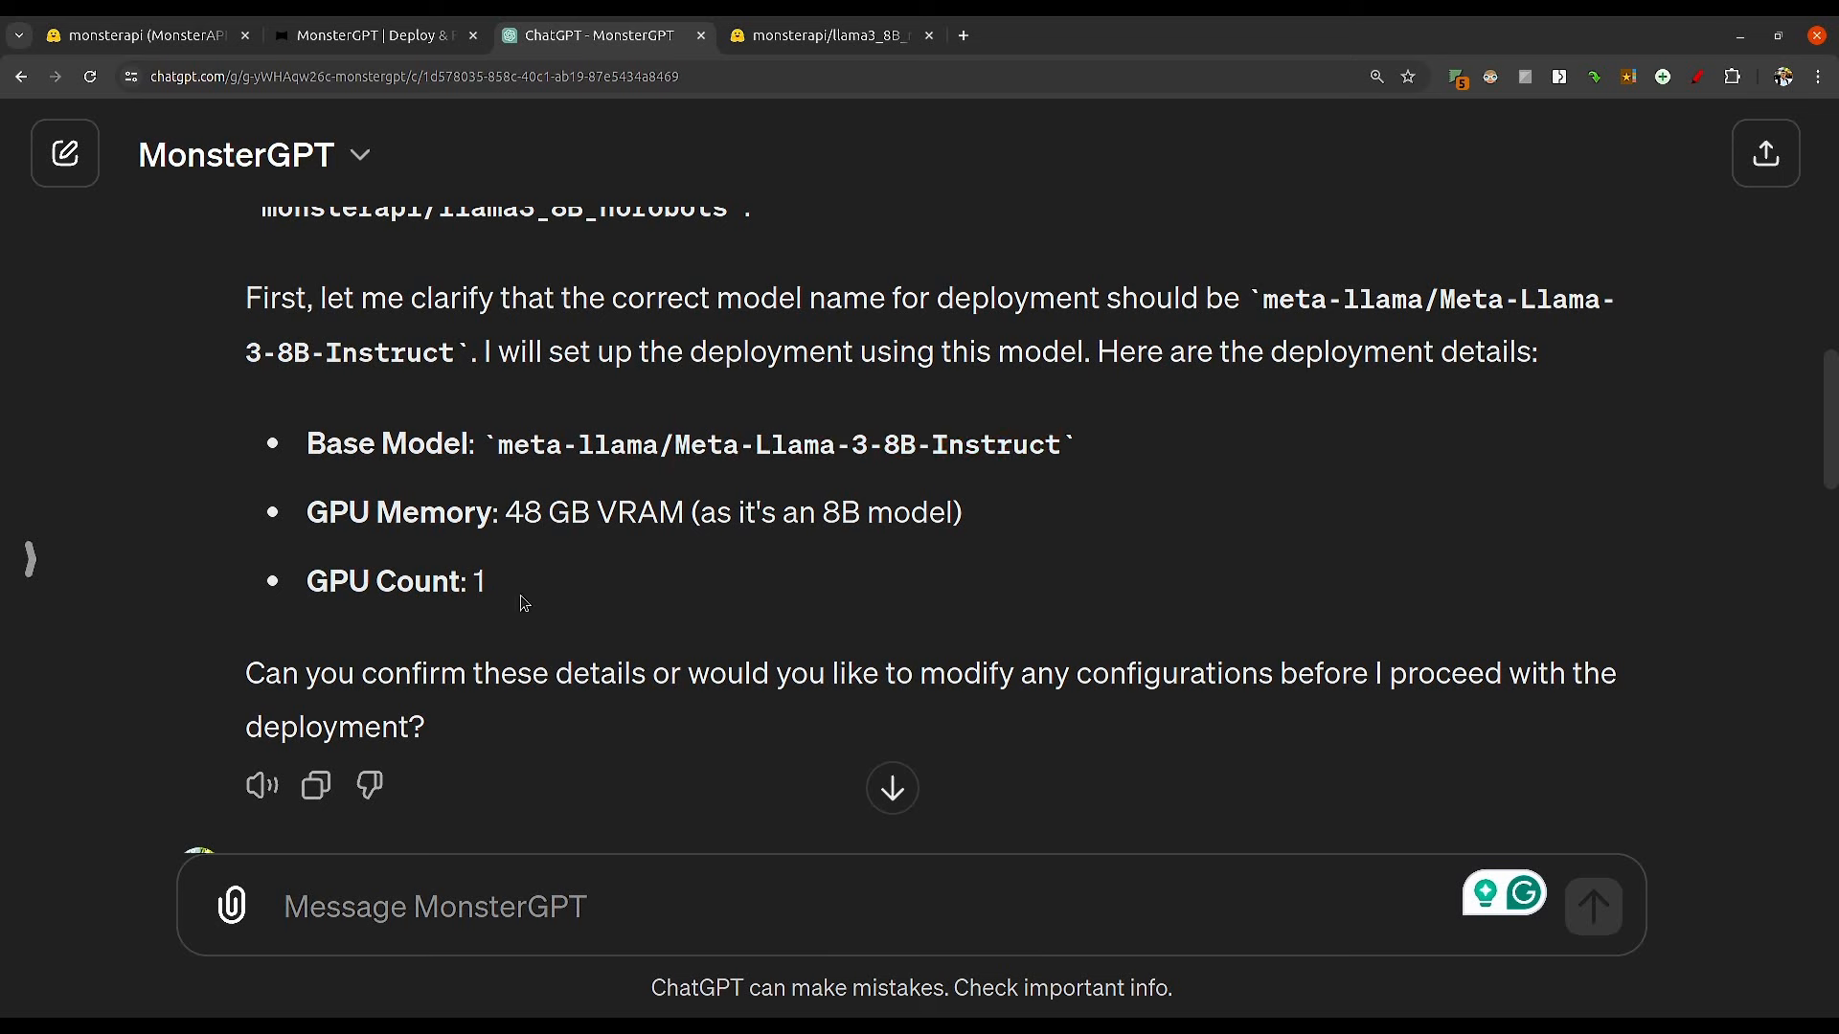
left_click_drag(677, 451, 1055, 444)
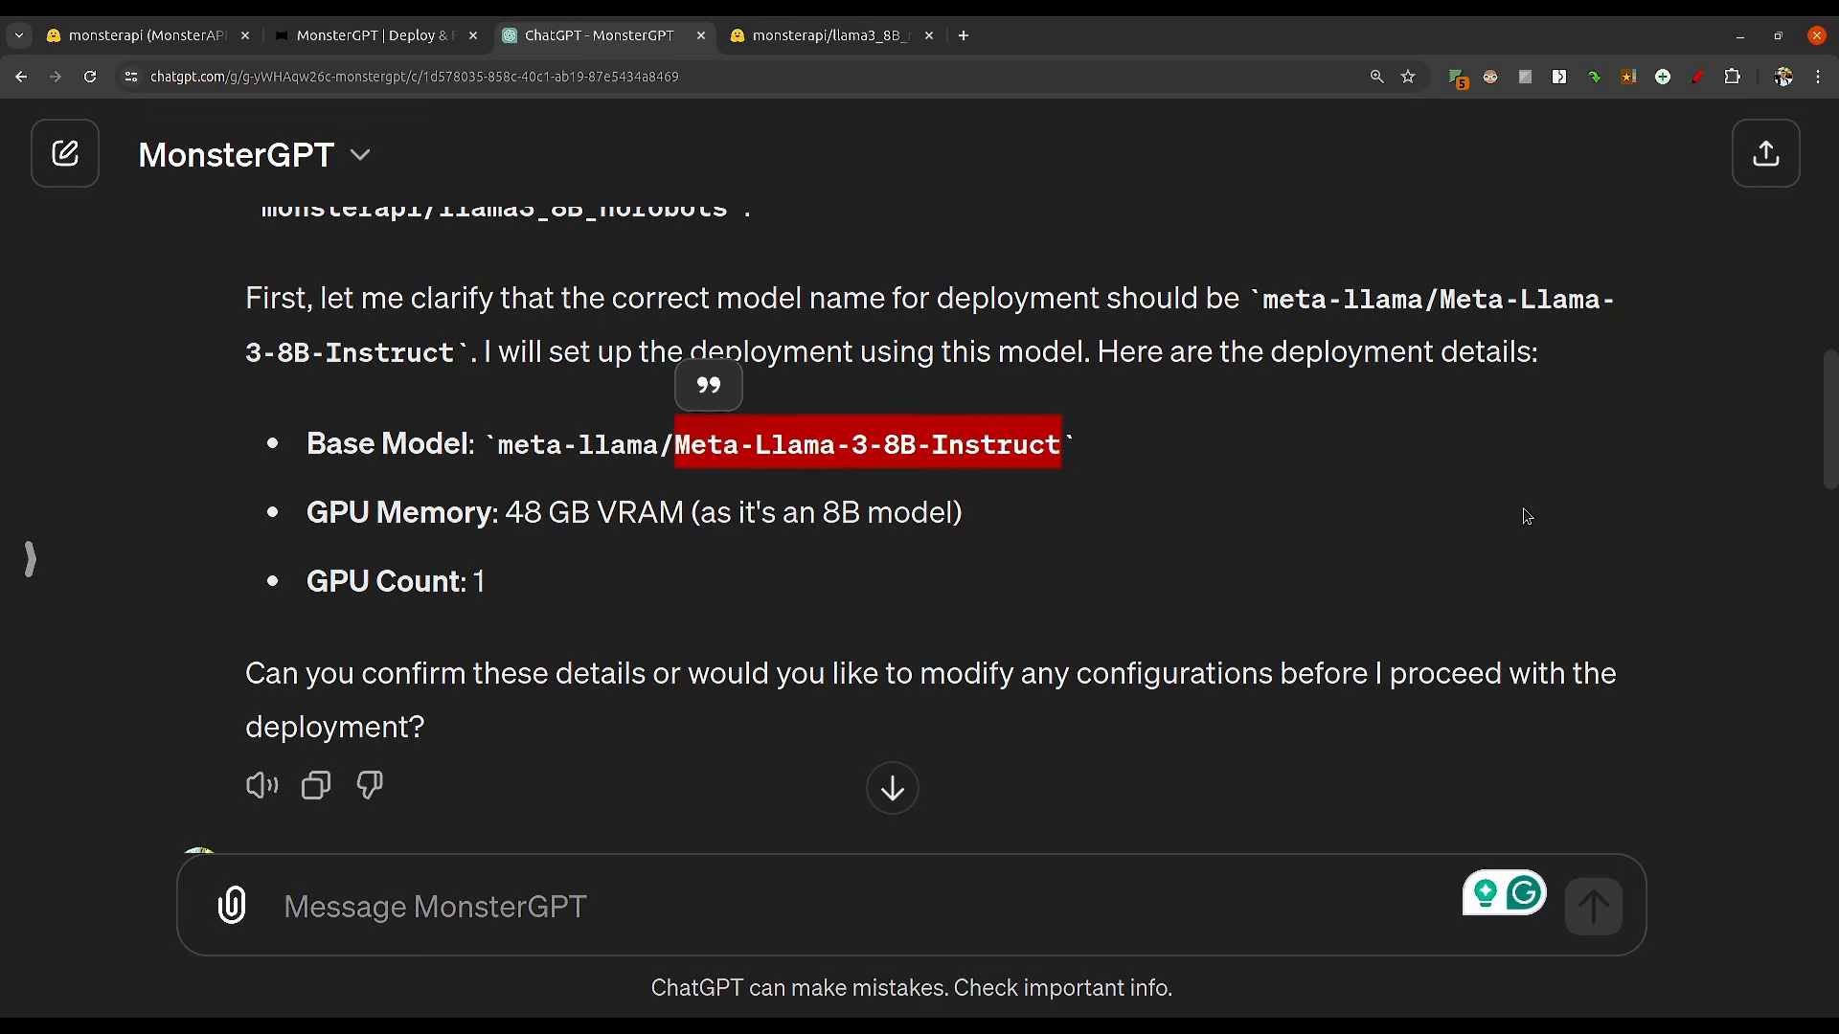
scroll(1230, 426, "up", 3)
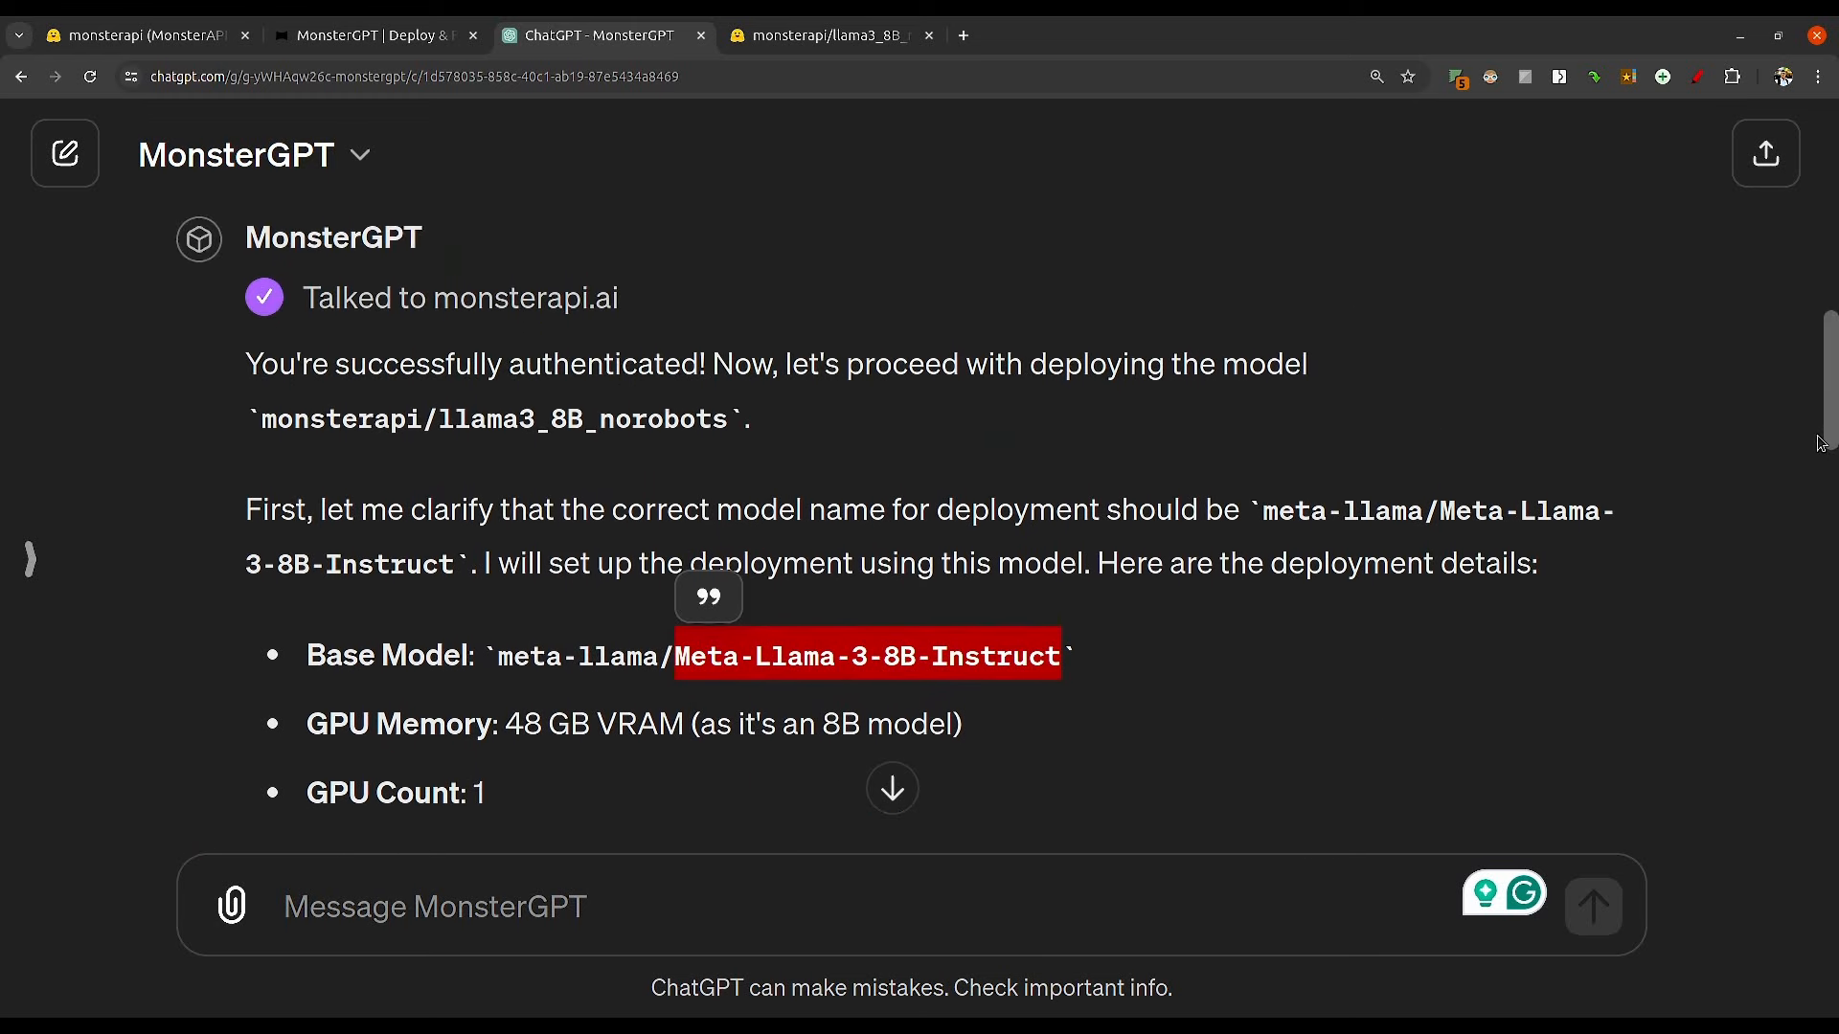
left_click_drag(257, 503, 766, 504)
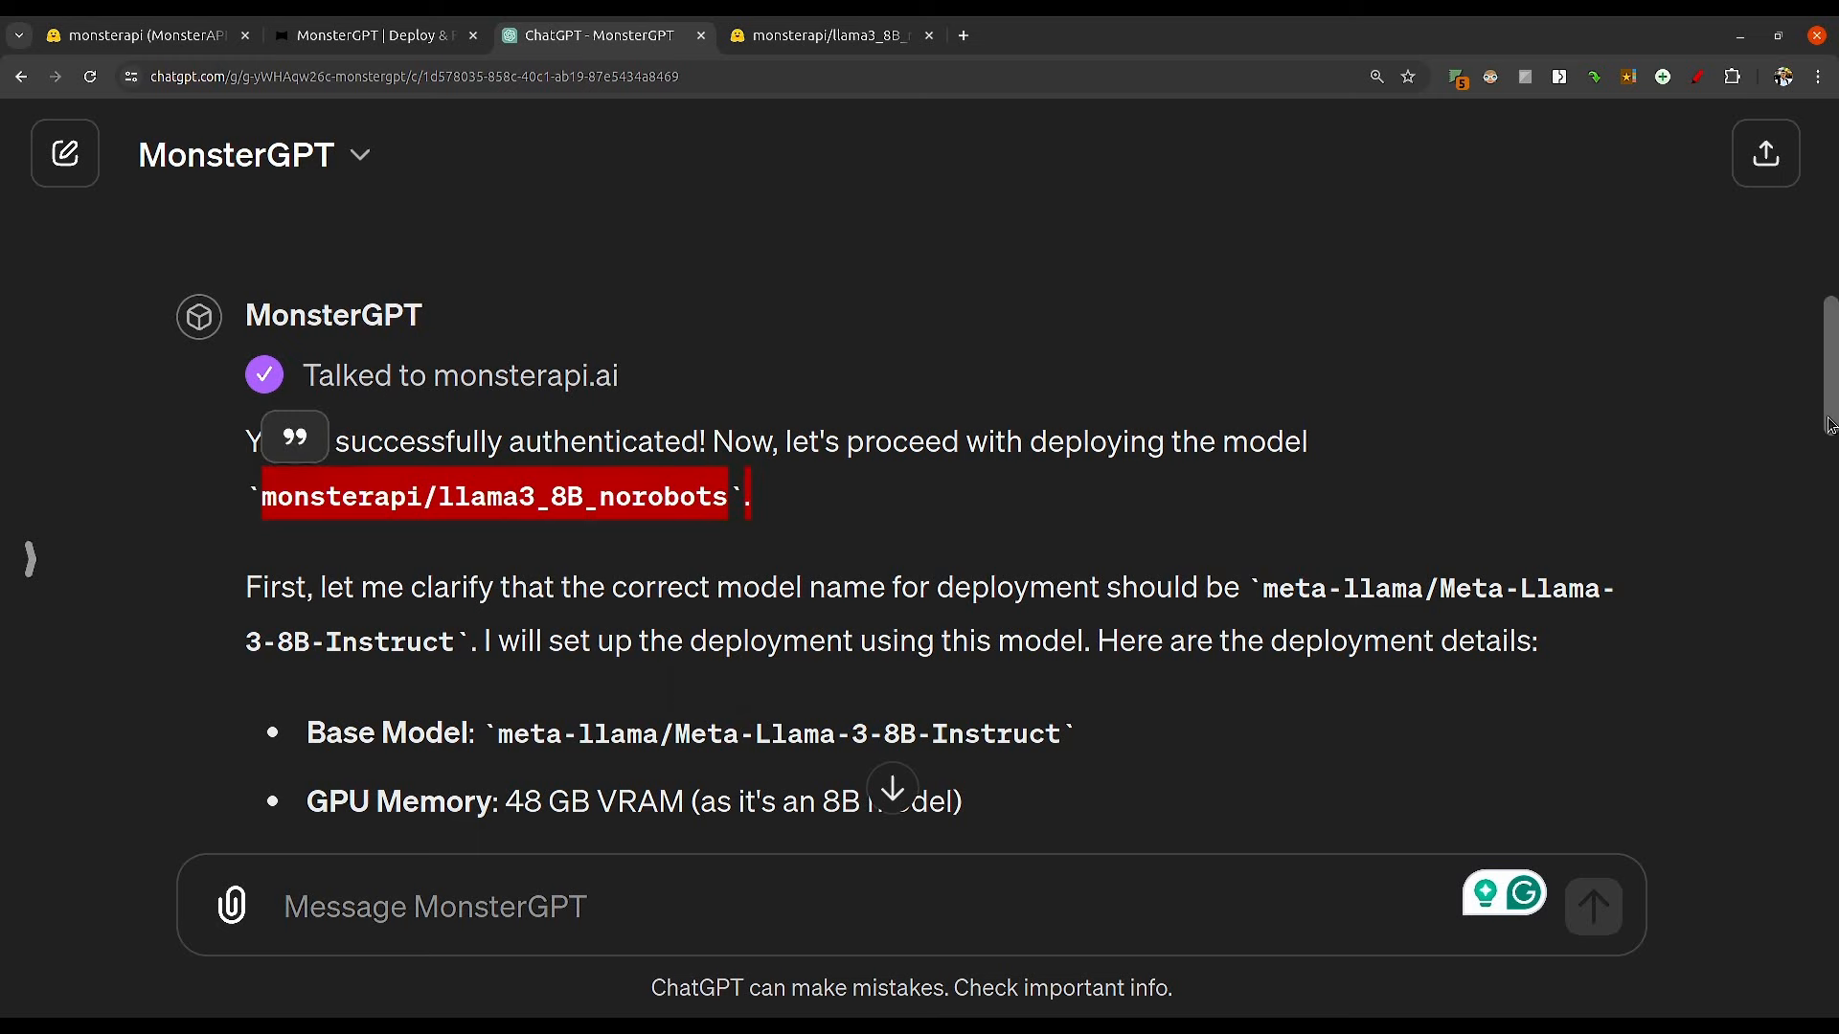
Read the follow-up message insisting on monsterapi/llama3_8B_norobots and MonsterGPT's answer to it
scroll(1333, 546, "down", 6)
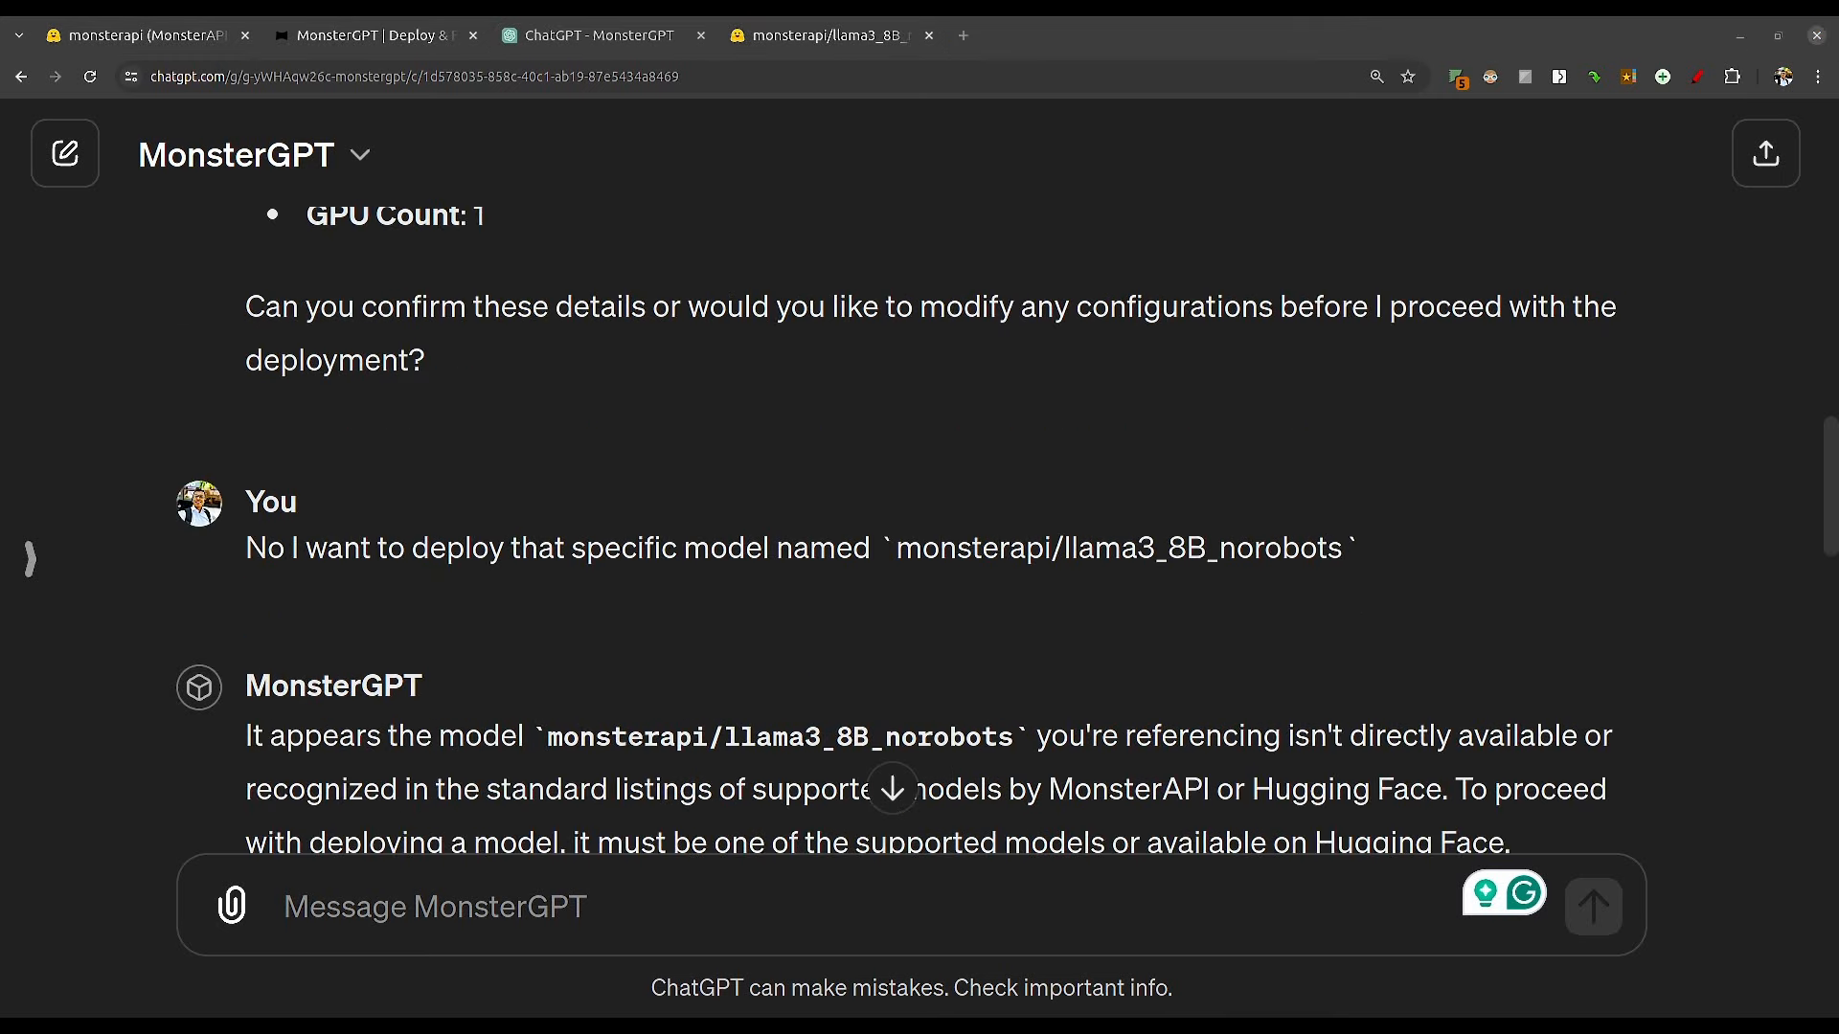
left_click(818, 651)
scroll(817, 651, "down", 1)
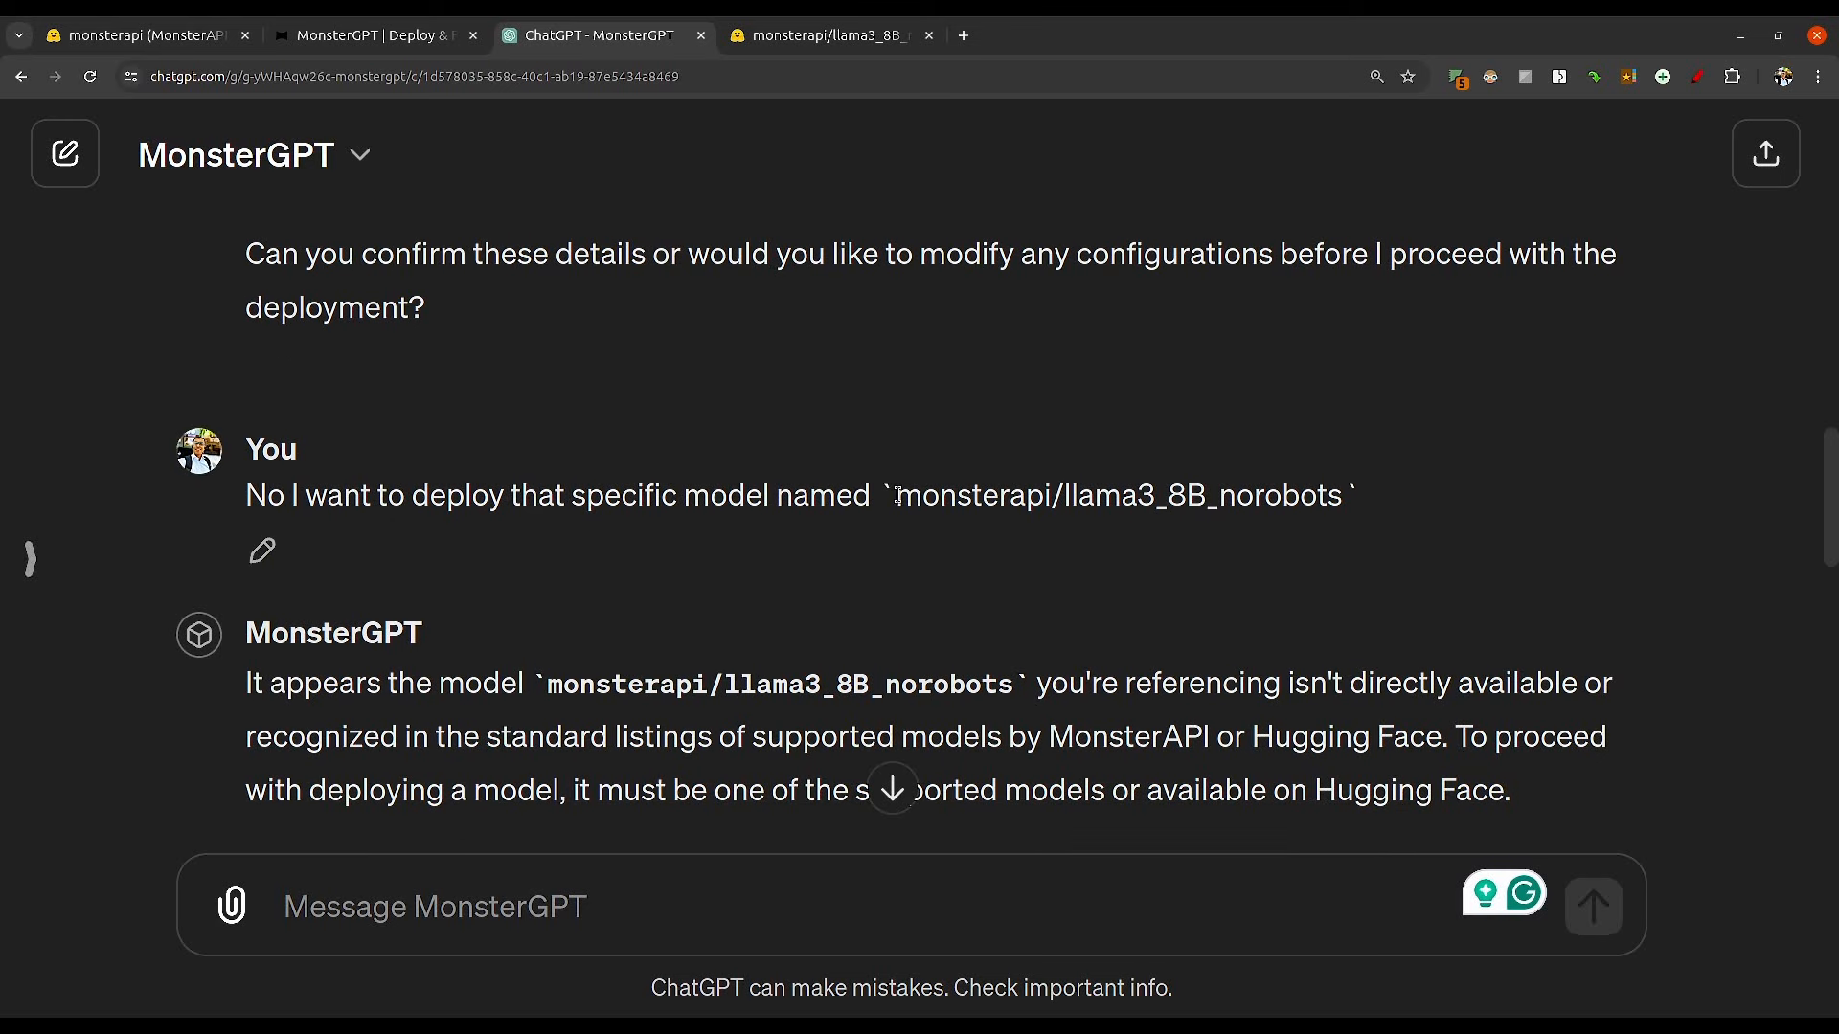
left_click_drag(1063, 495, 1336, 496)
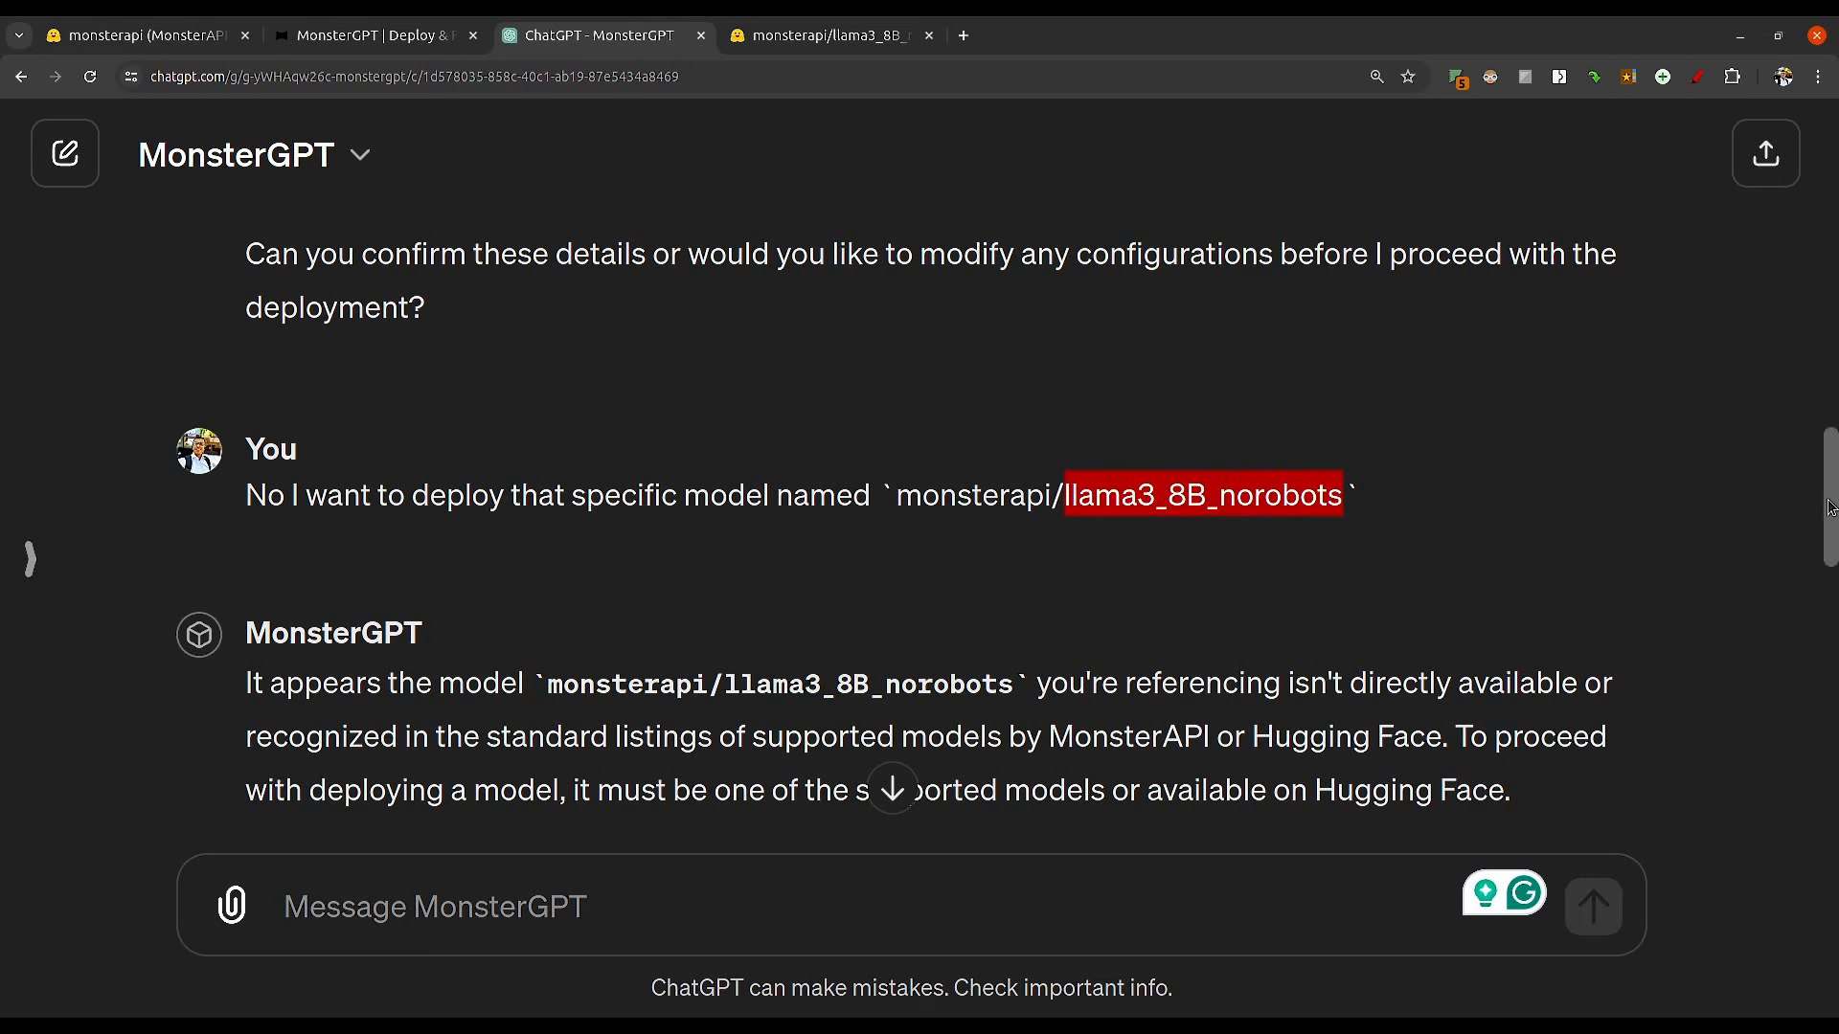
left_click_drag(1825, 508, 1824, 562)
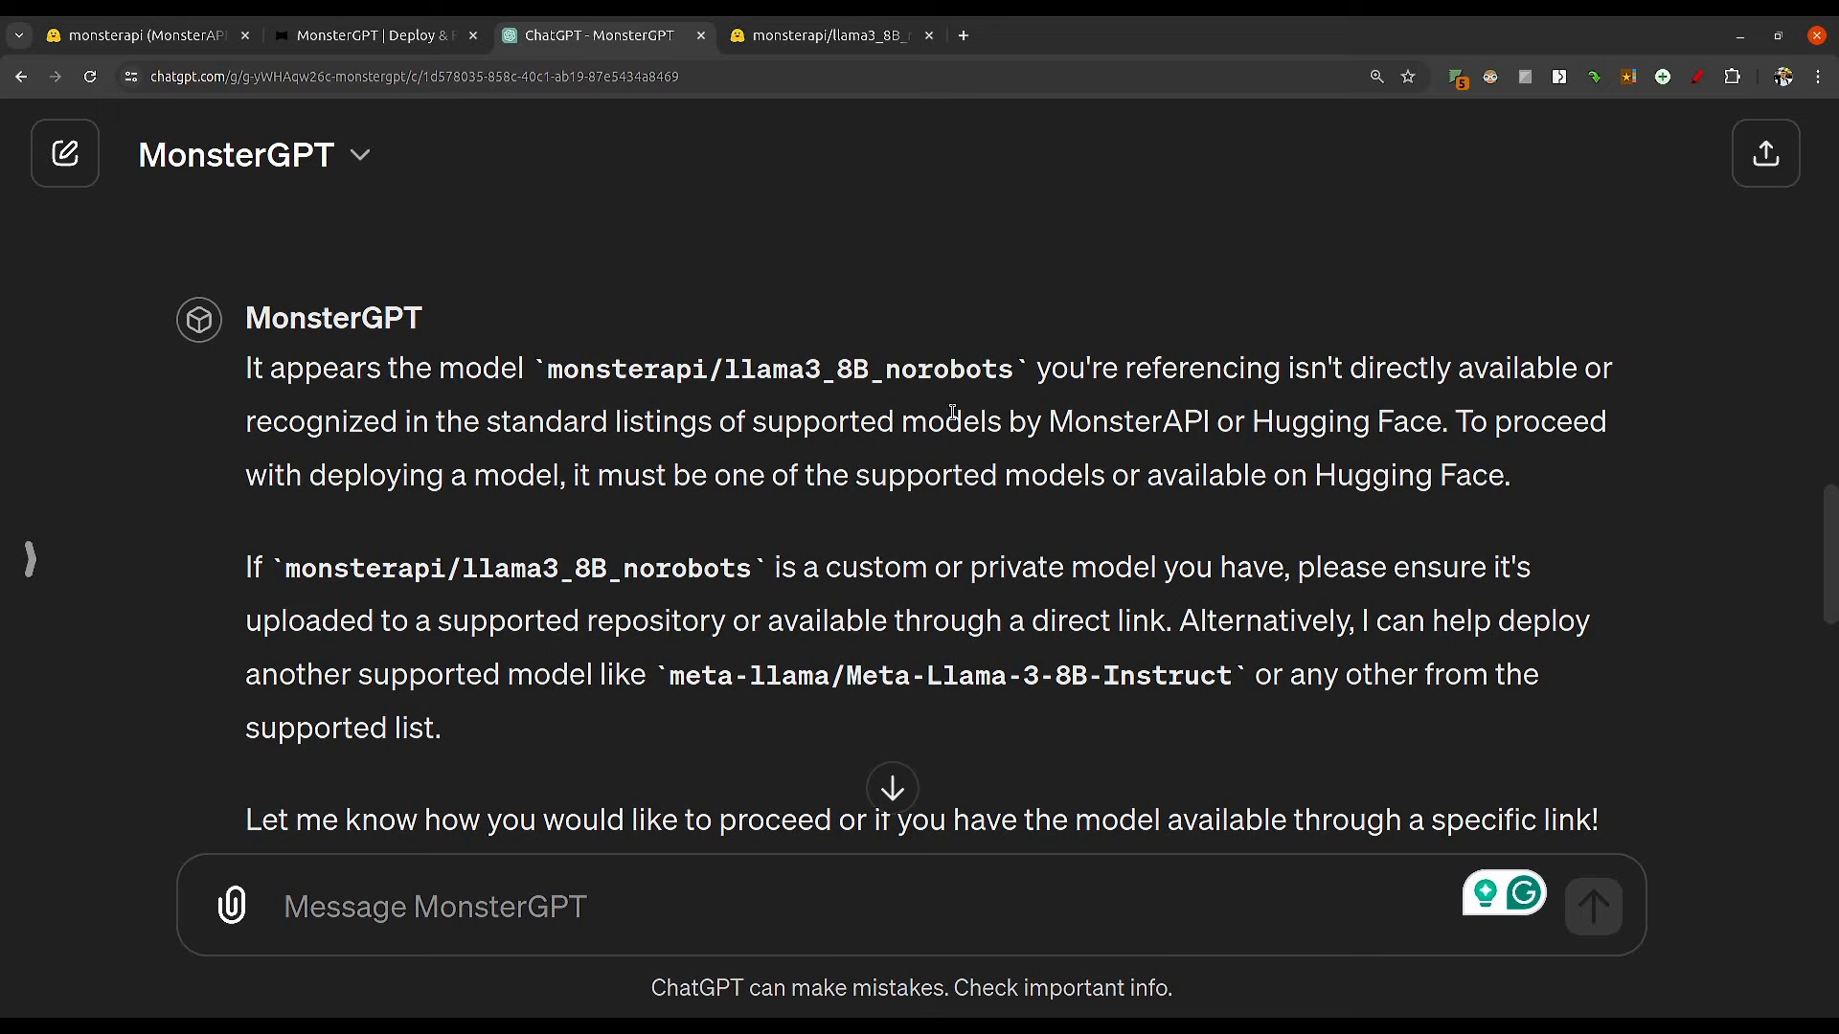
Check the model's Hugging Face page, and read the message in the MonsterGPT chat that supplies its link
left_click(842, 44)
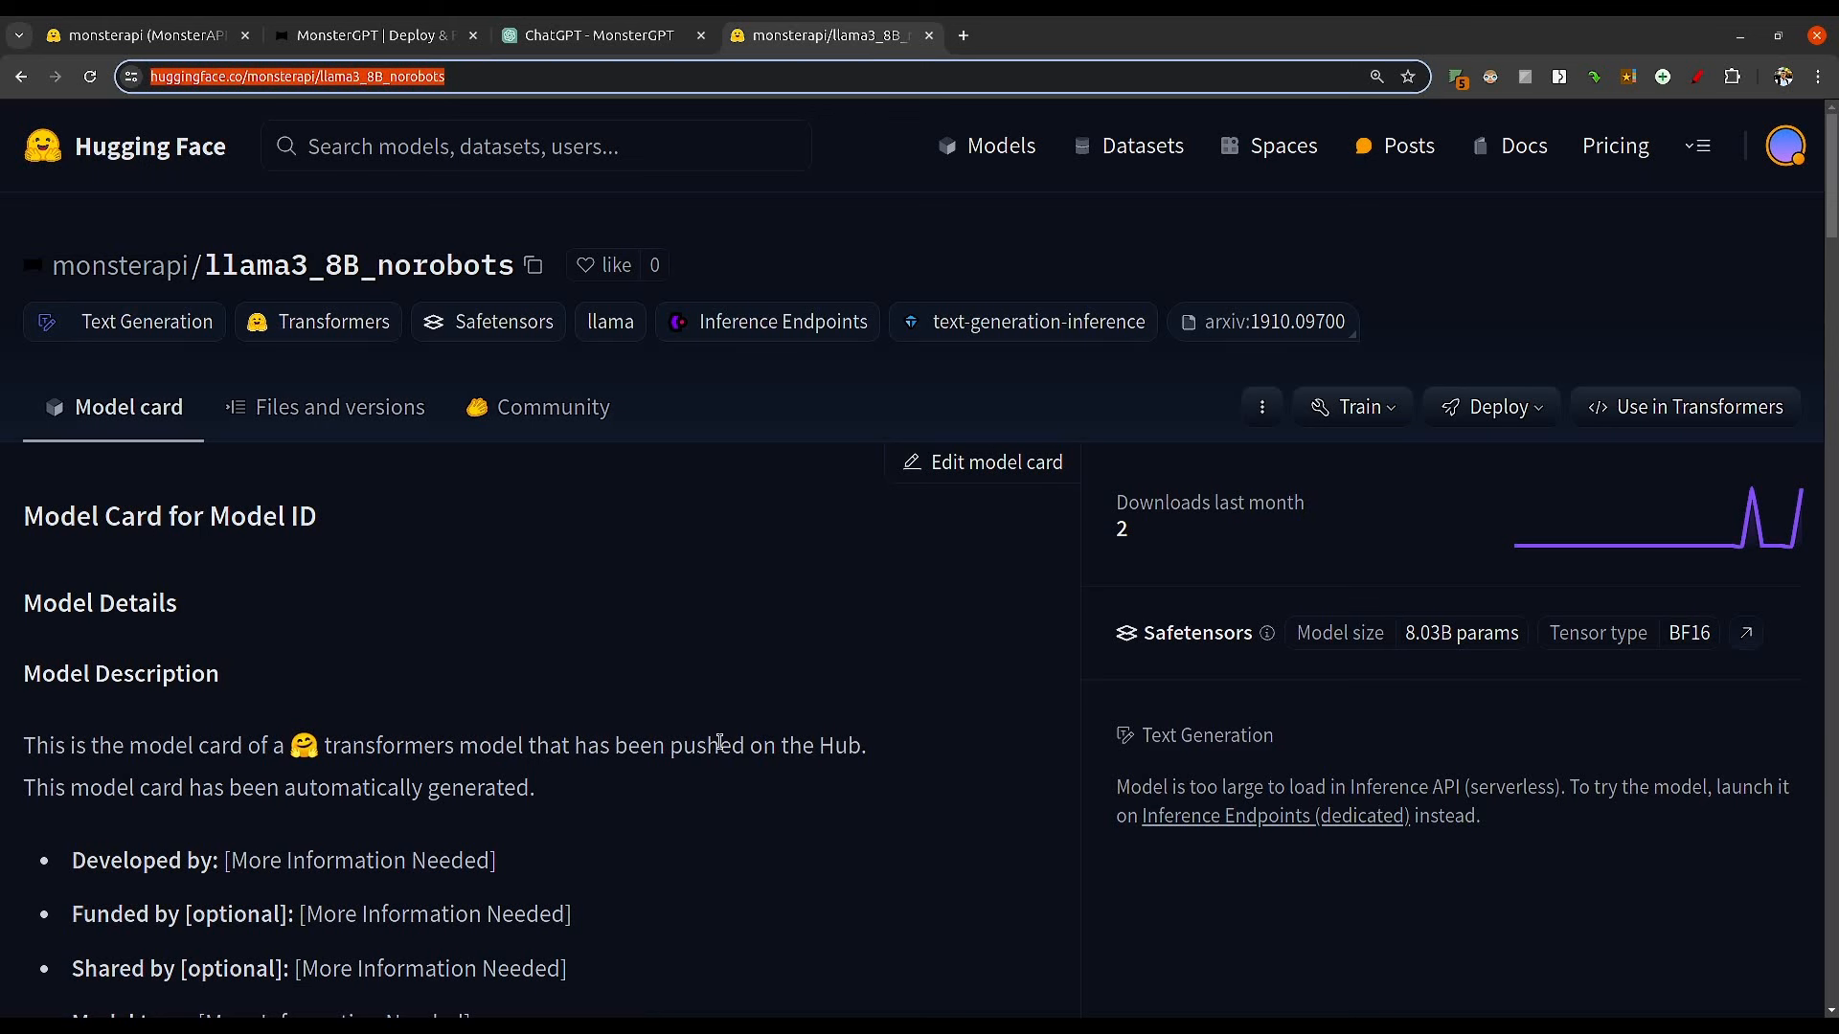
left_click(353, 36)
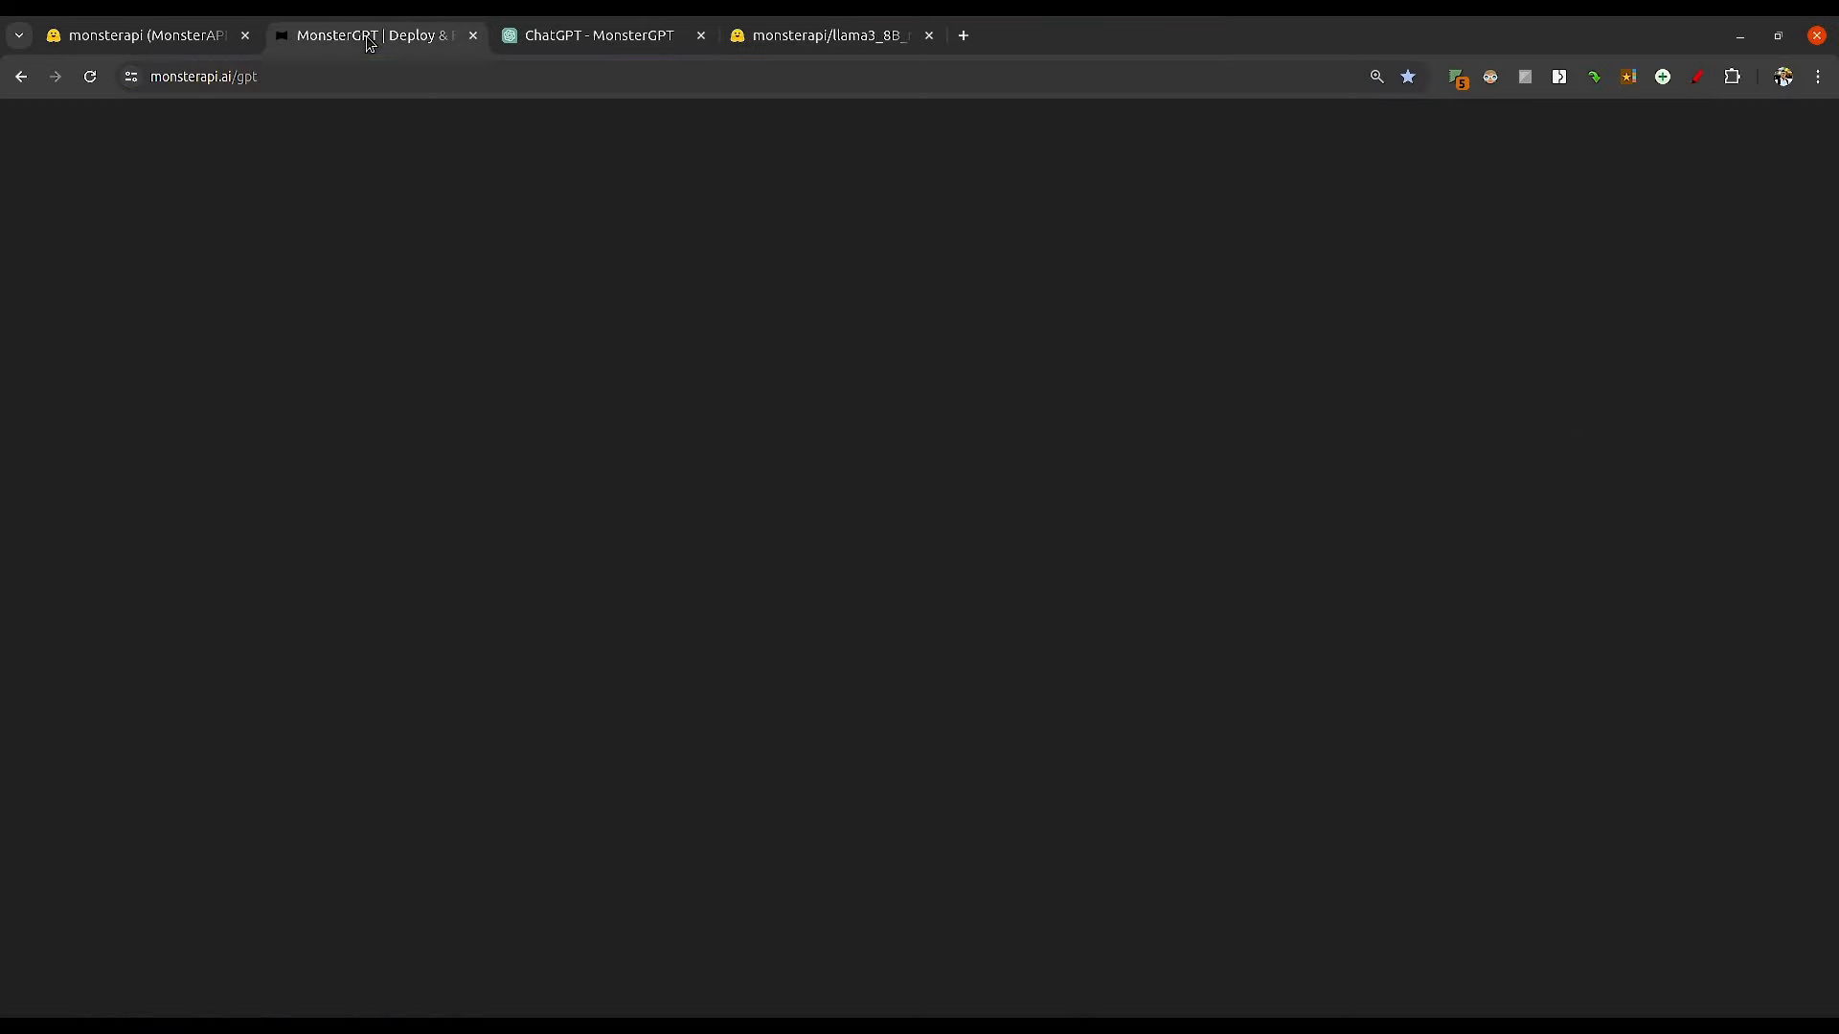
left_click(594, 34)
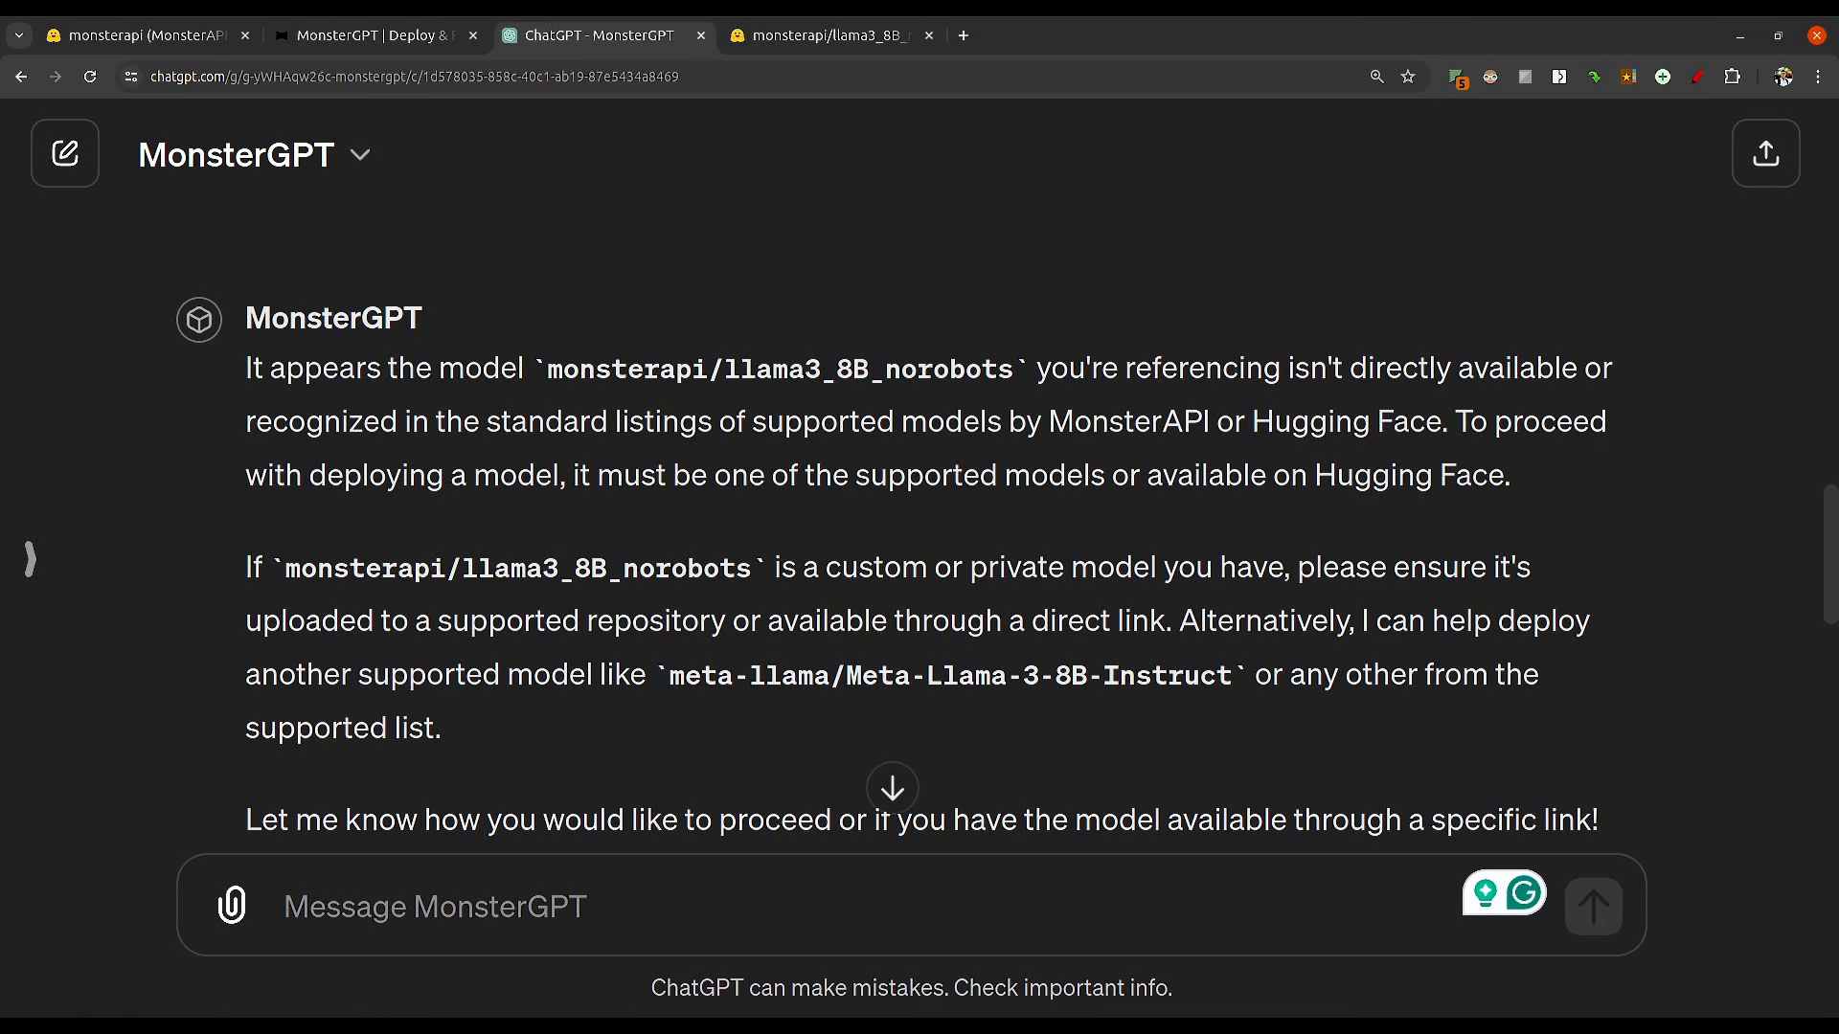
left_click_drag(1830, 555, 1827, 632)
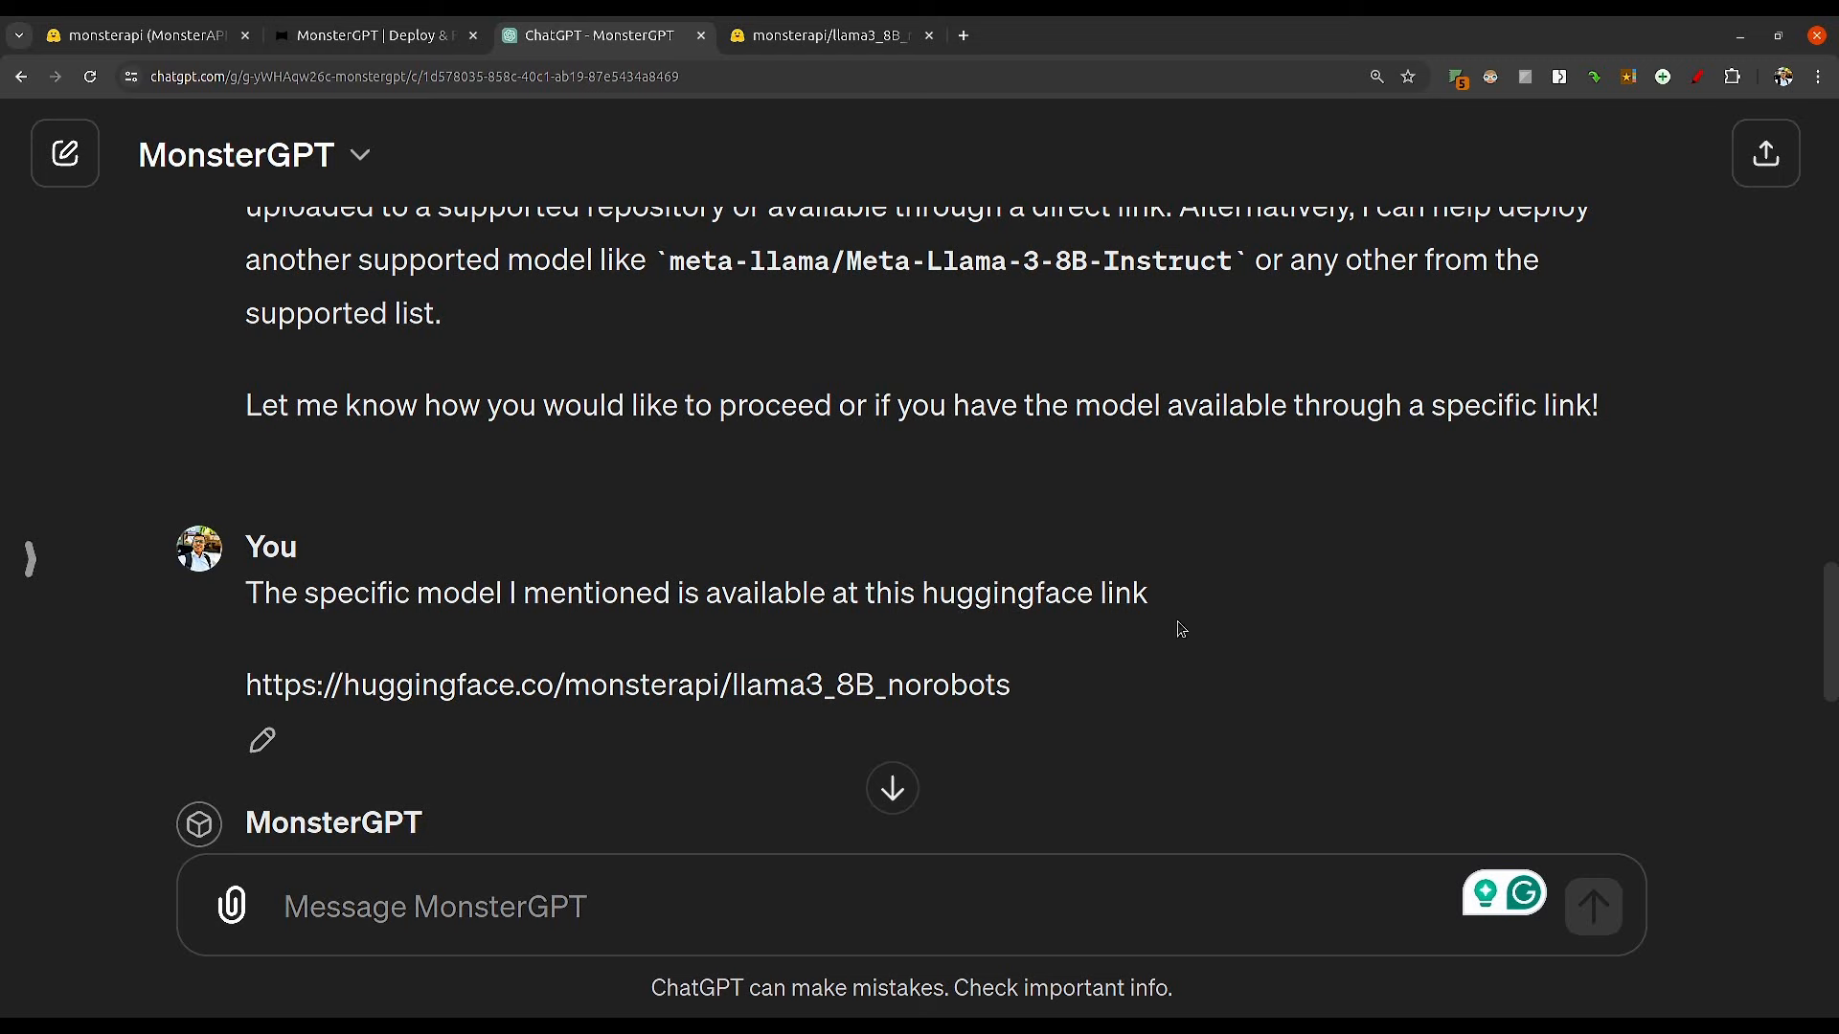
Compare the Hugging Face link in the chat message with the address of the llama3_8B_norobots model page
mouse_move(230, 682)
left_mouse_down()
mouse_move(761, 712)
mouse_move(1015, 704)
left_mouse_up()
left_click(844, 49)
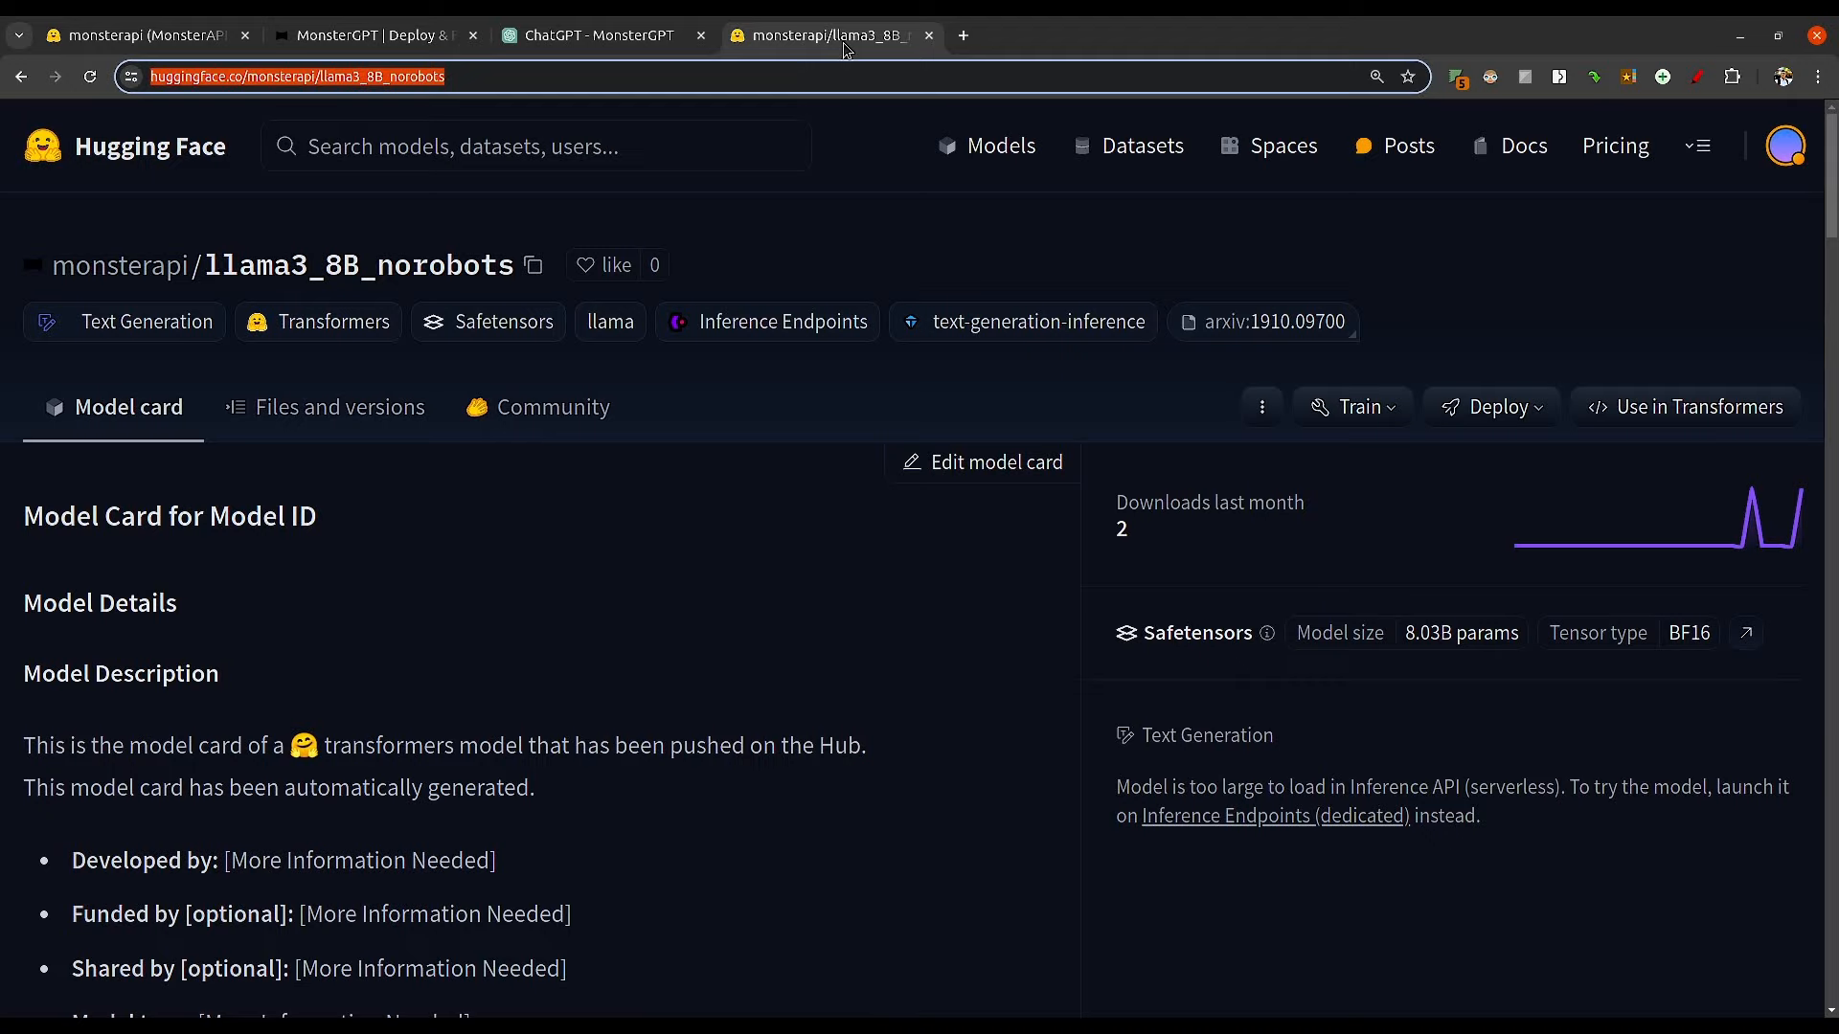
left_click(600, 41)
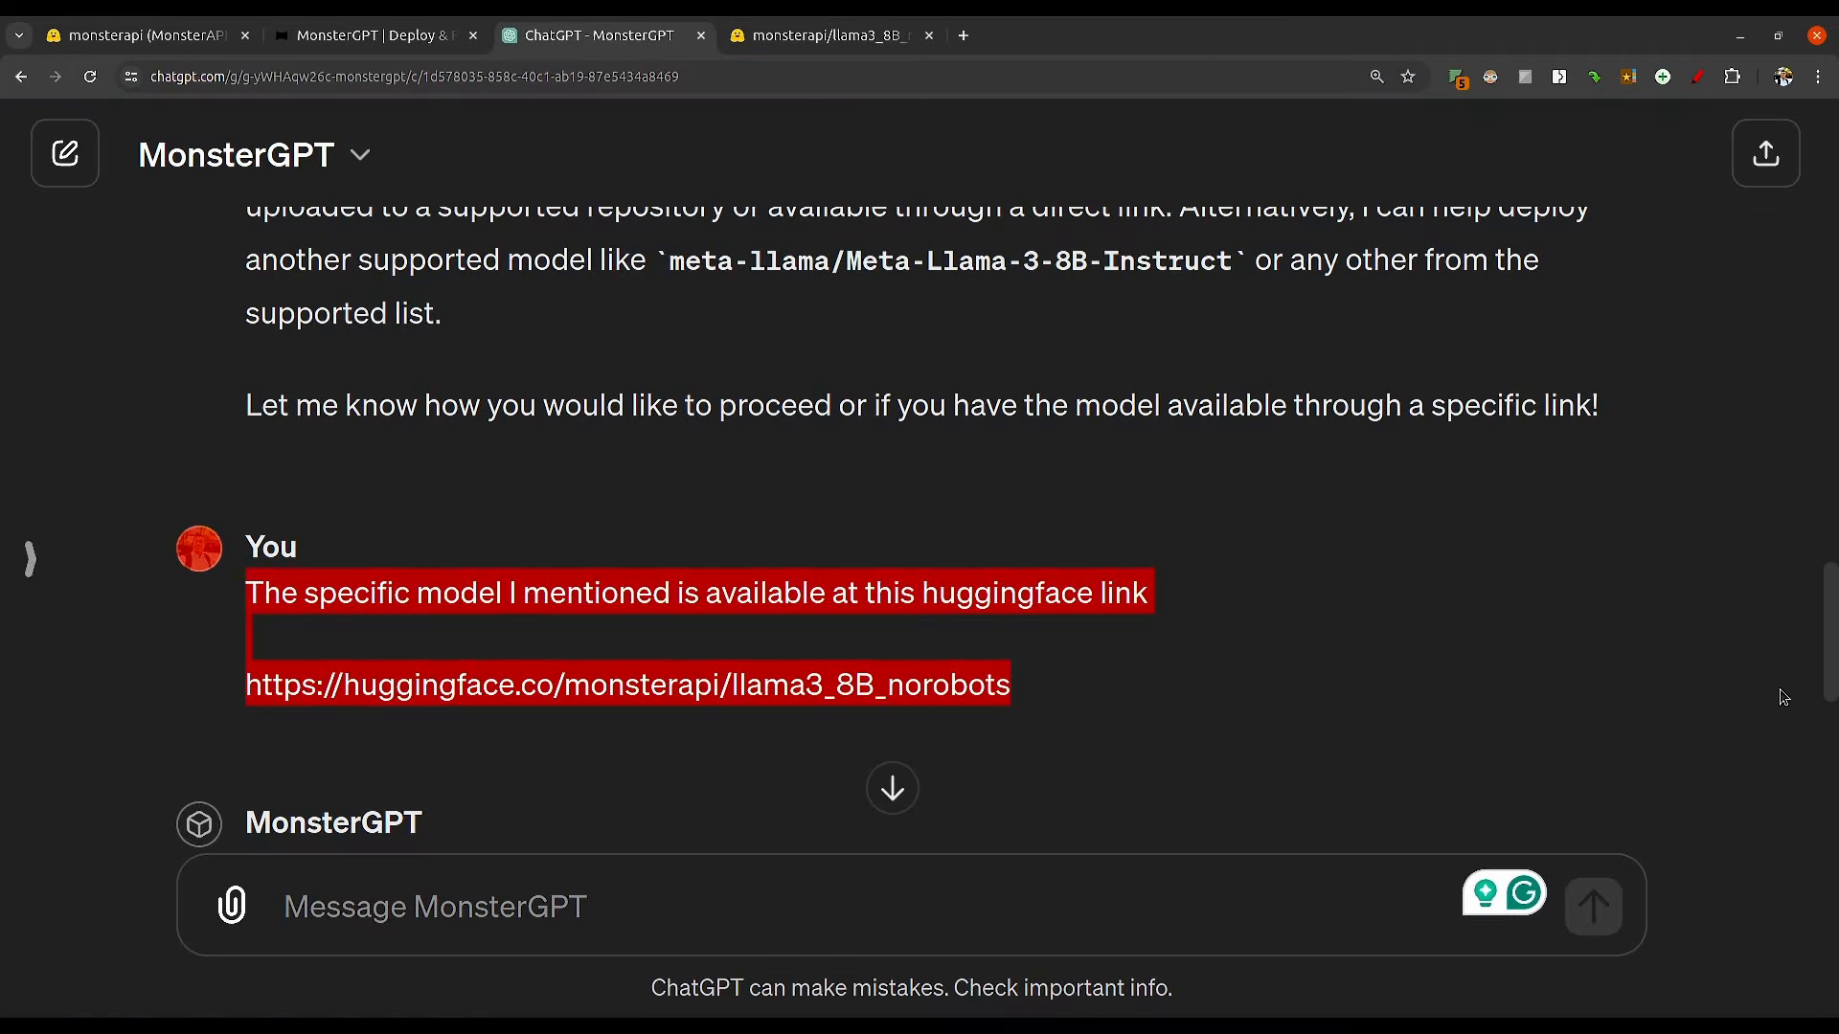
Review the base model, GPU memory and GPU count MonsterGPT suggests, checking the model name against its Hugging Face page
left_click_drag(1831, 663, 1819, 756)
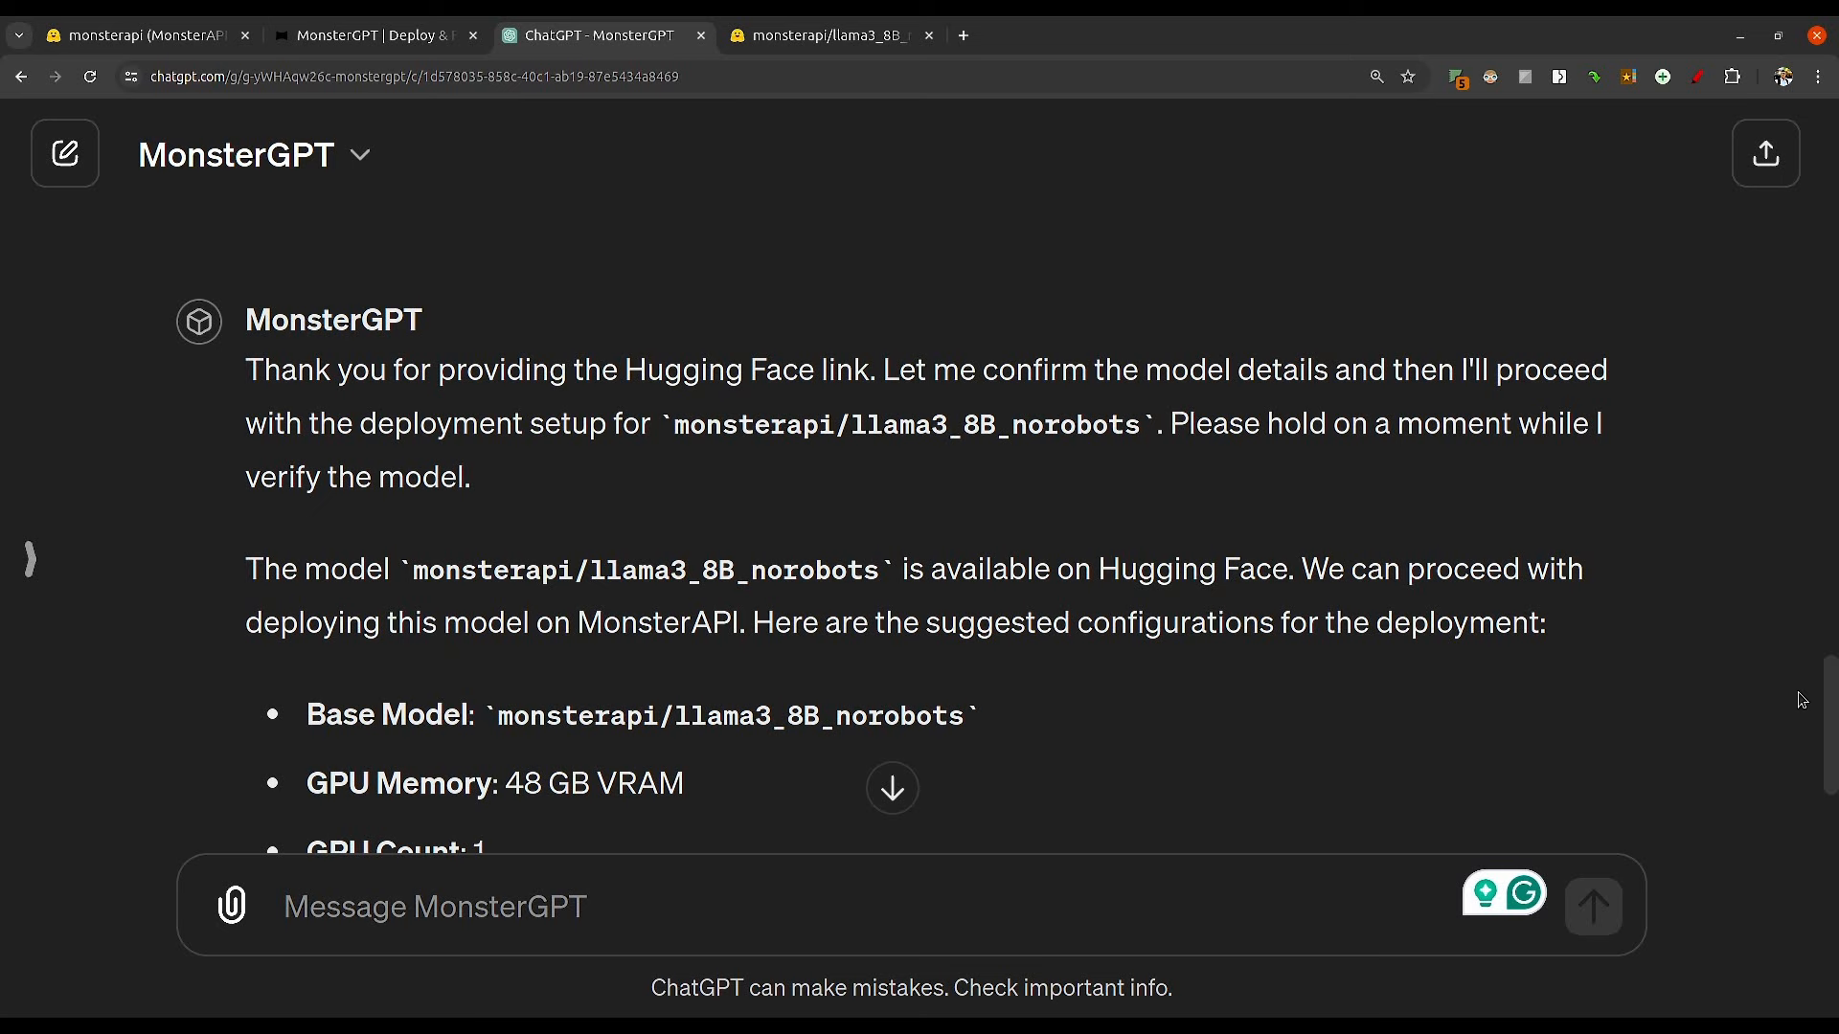
left_click_drag(1830, 720, 1825, 757)
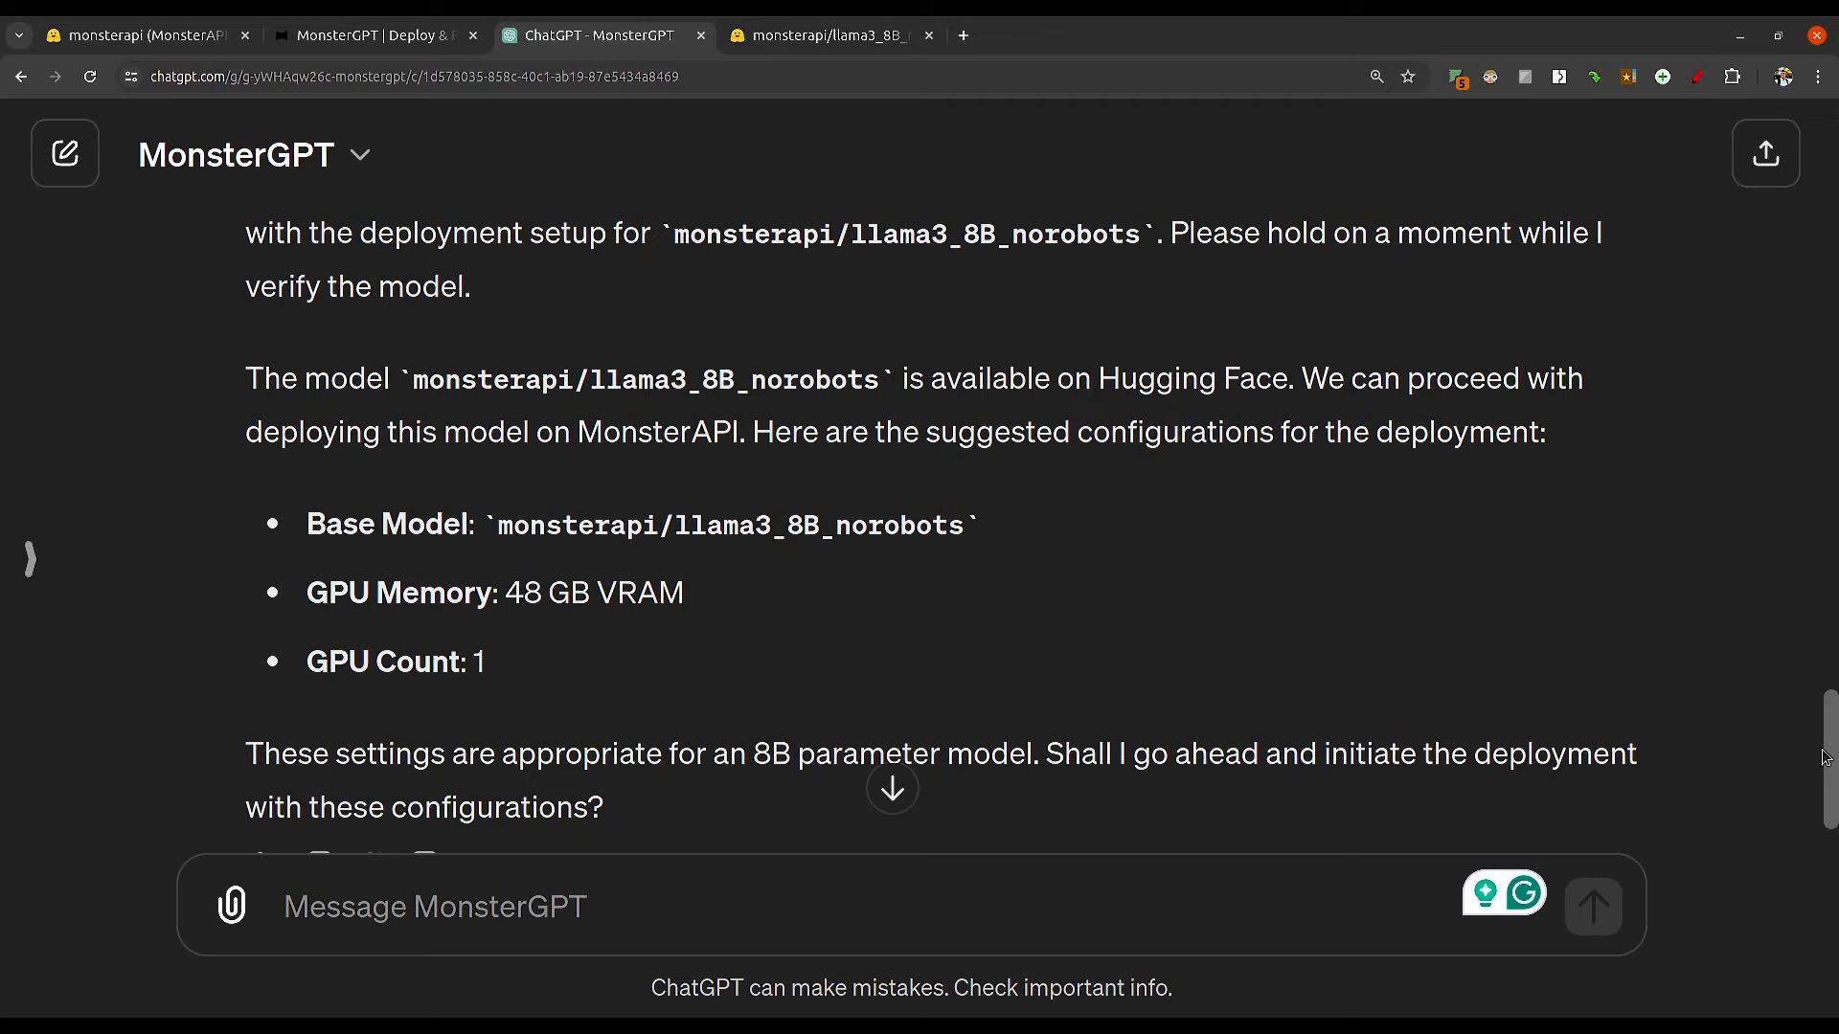
left_click(801, 44)
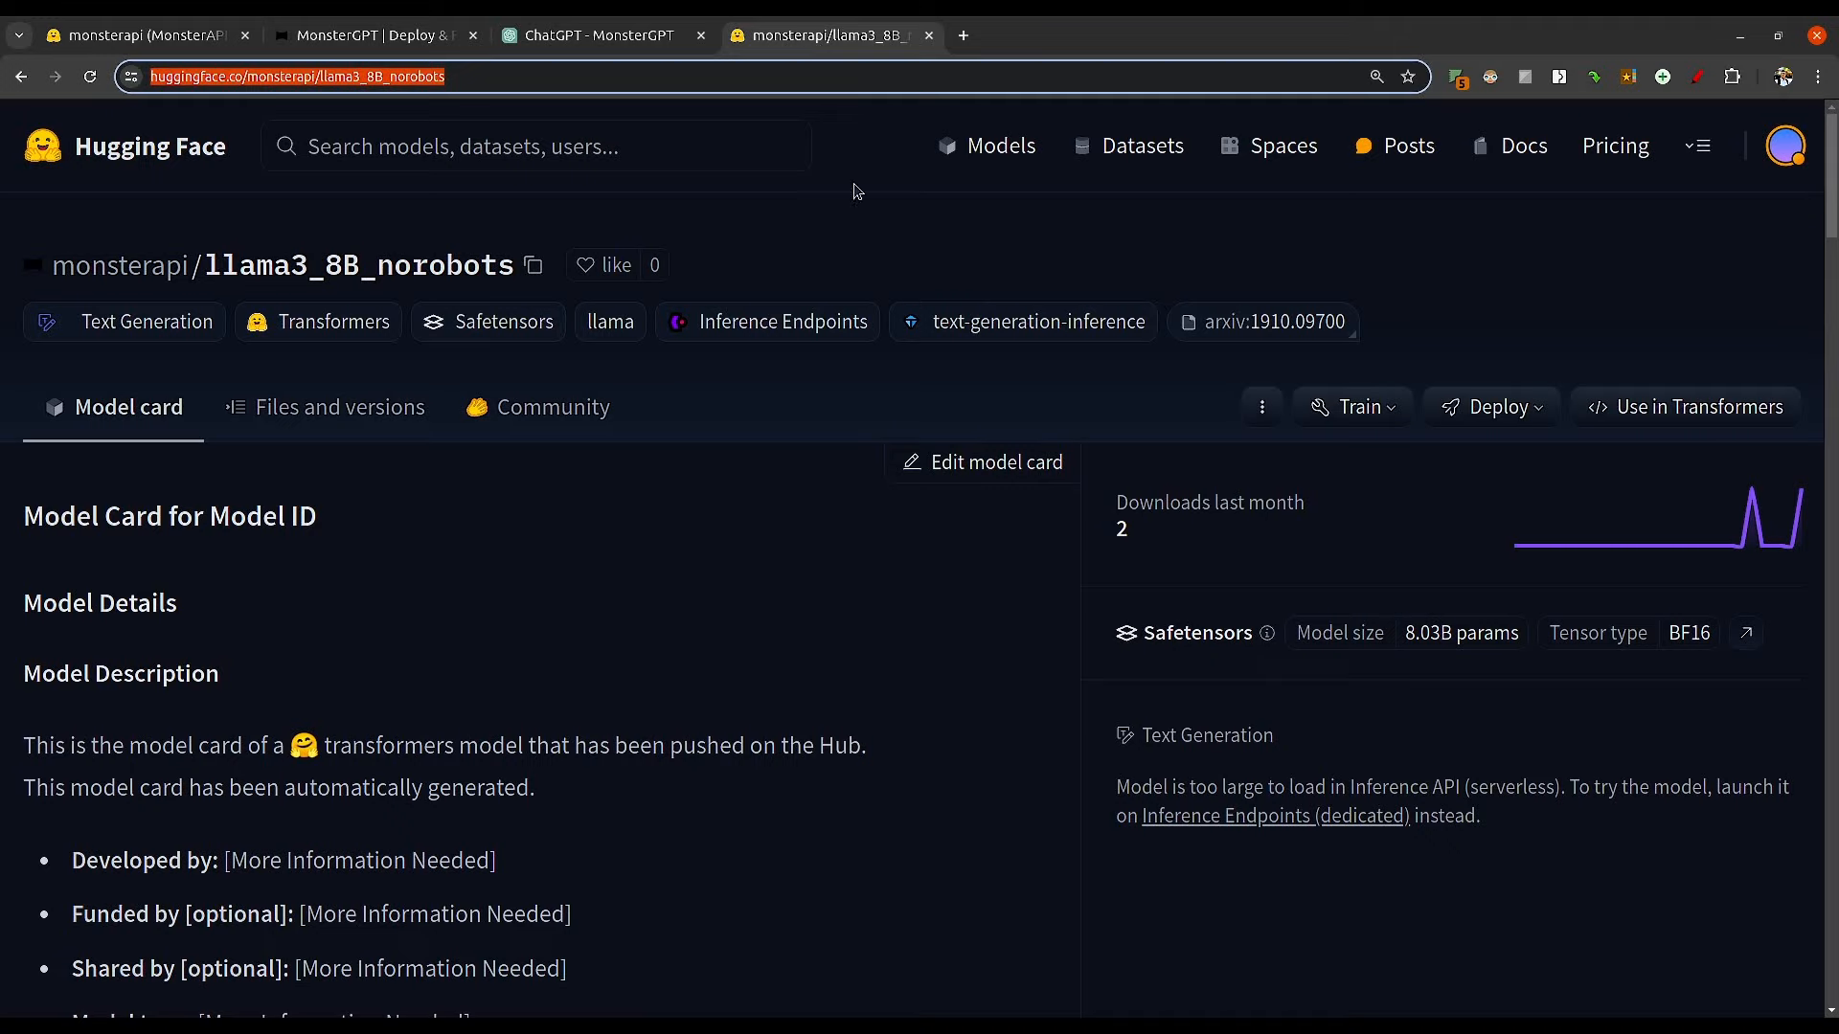
left_click(566, 45)
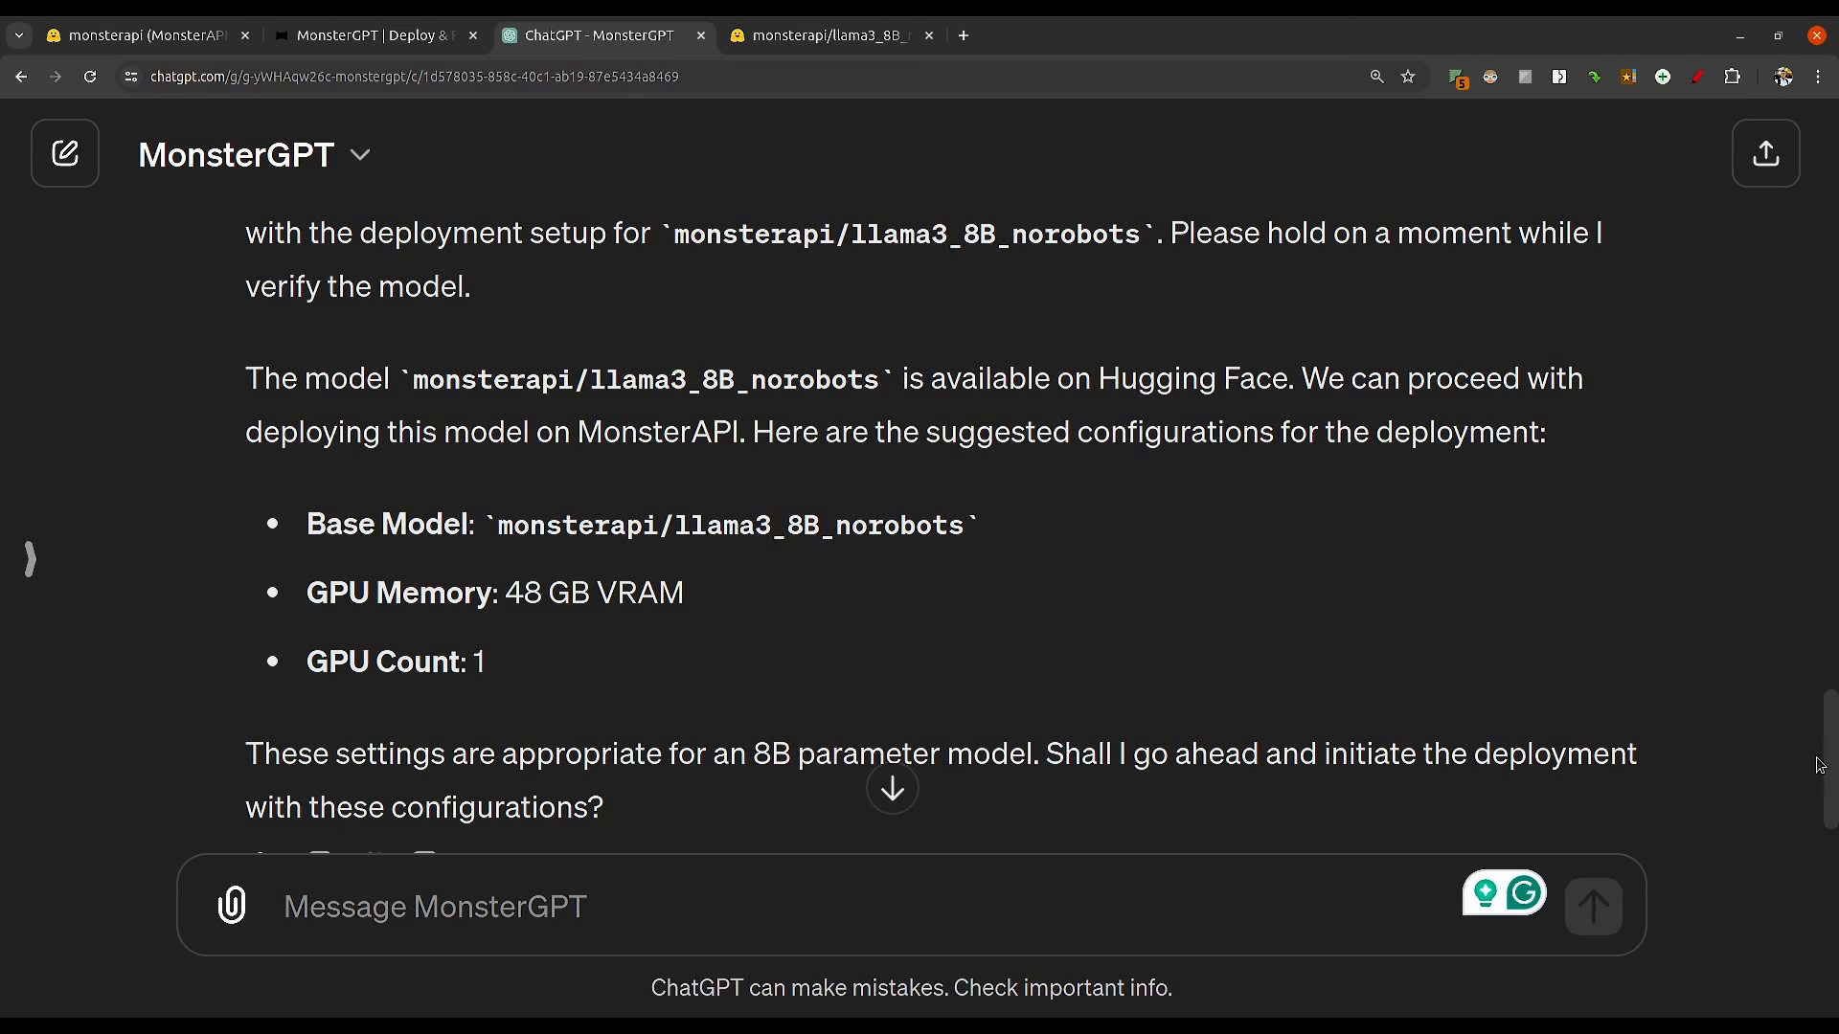
scroll(1830, 776, "down", 2)
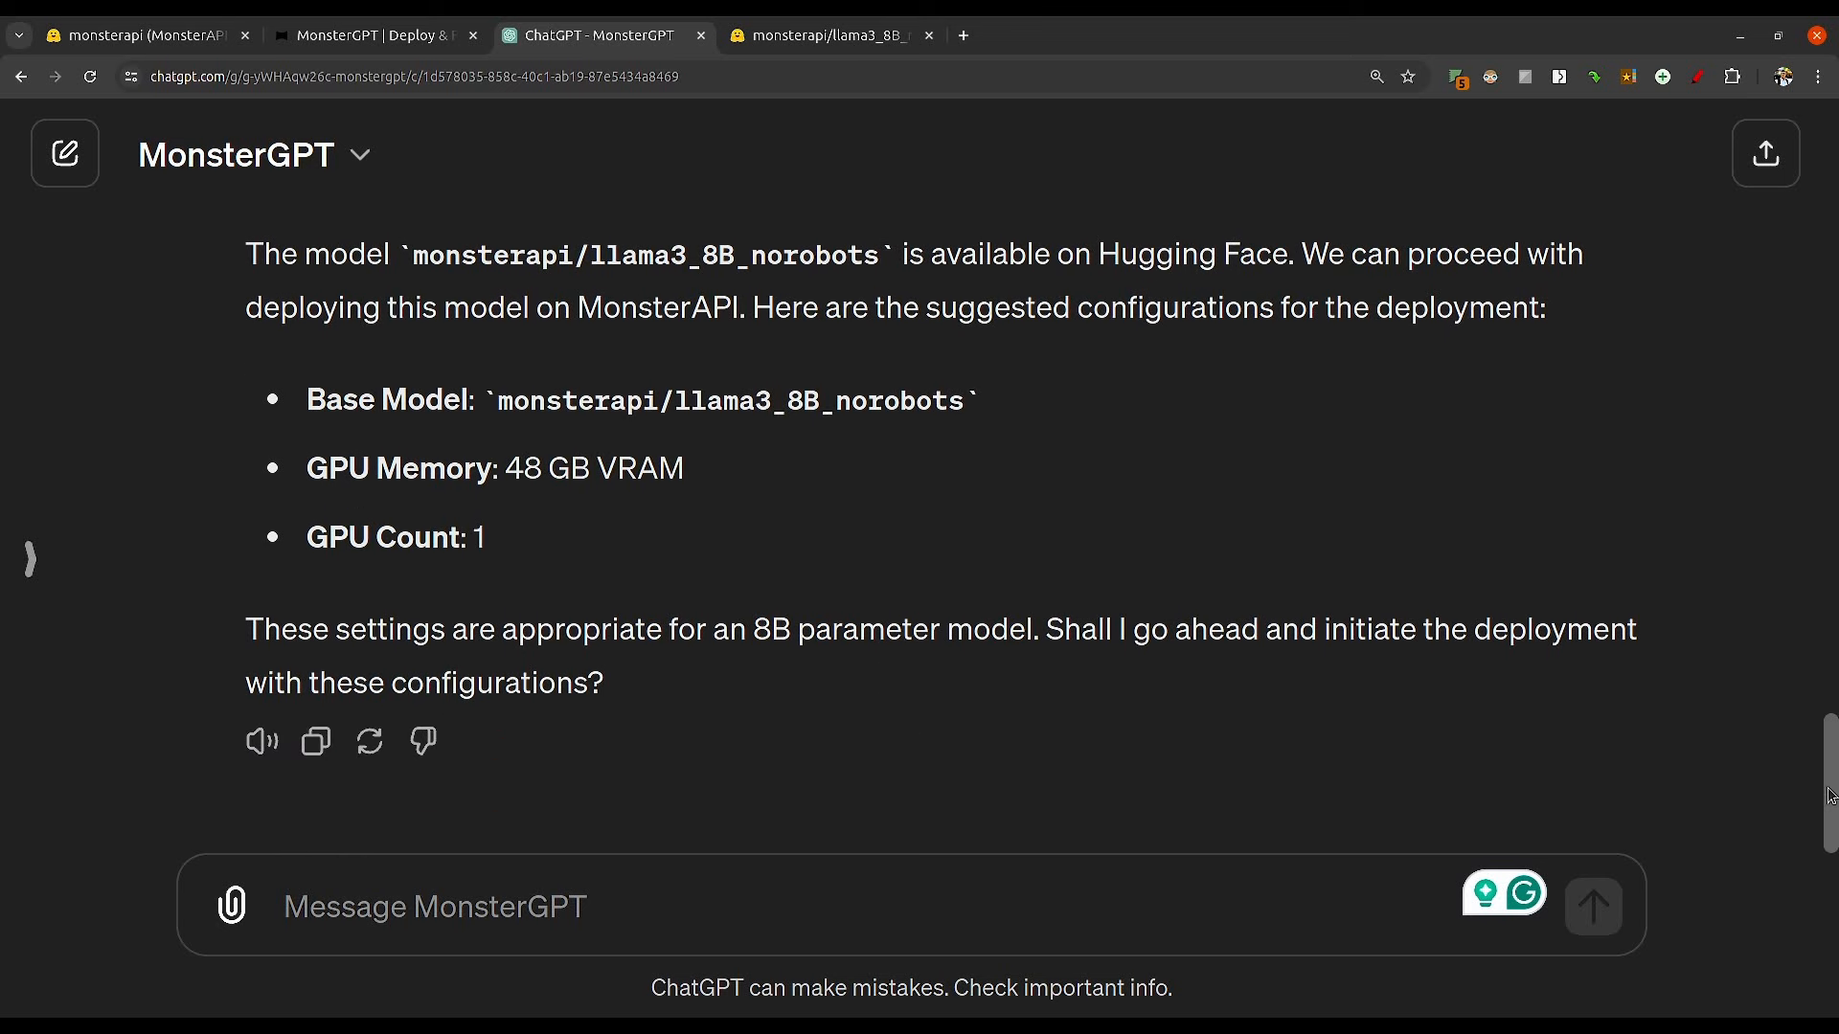
left_click_drag(533, 542, 295, 451)
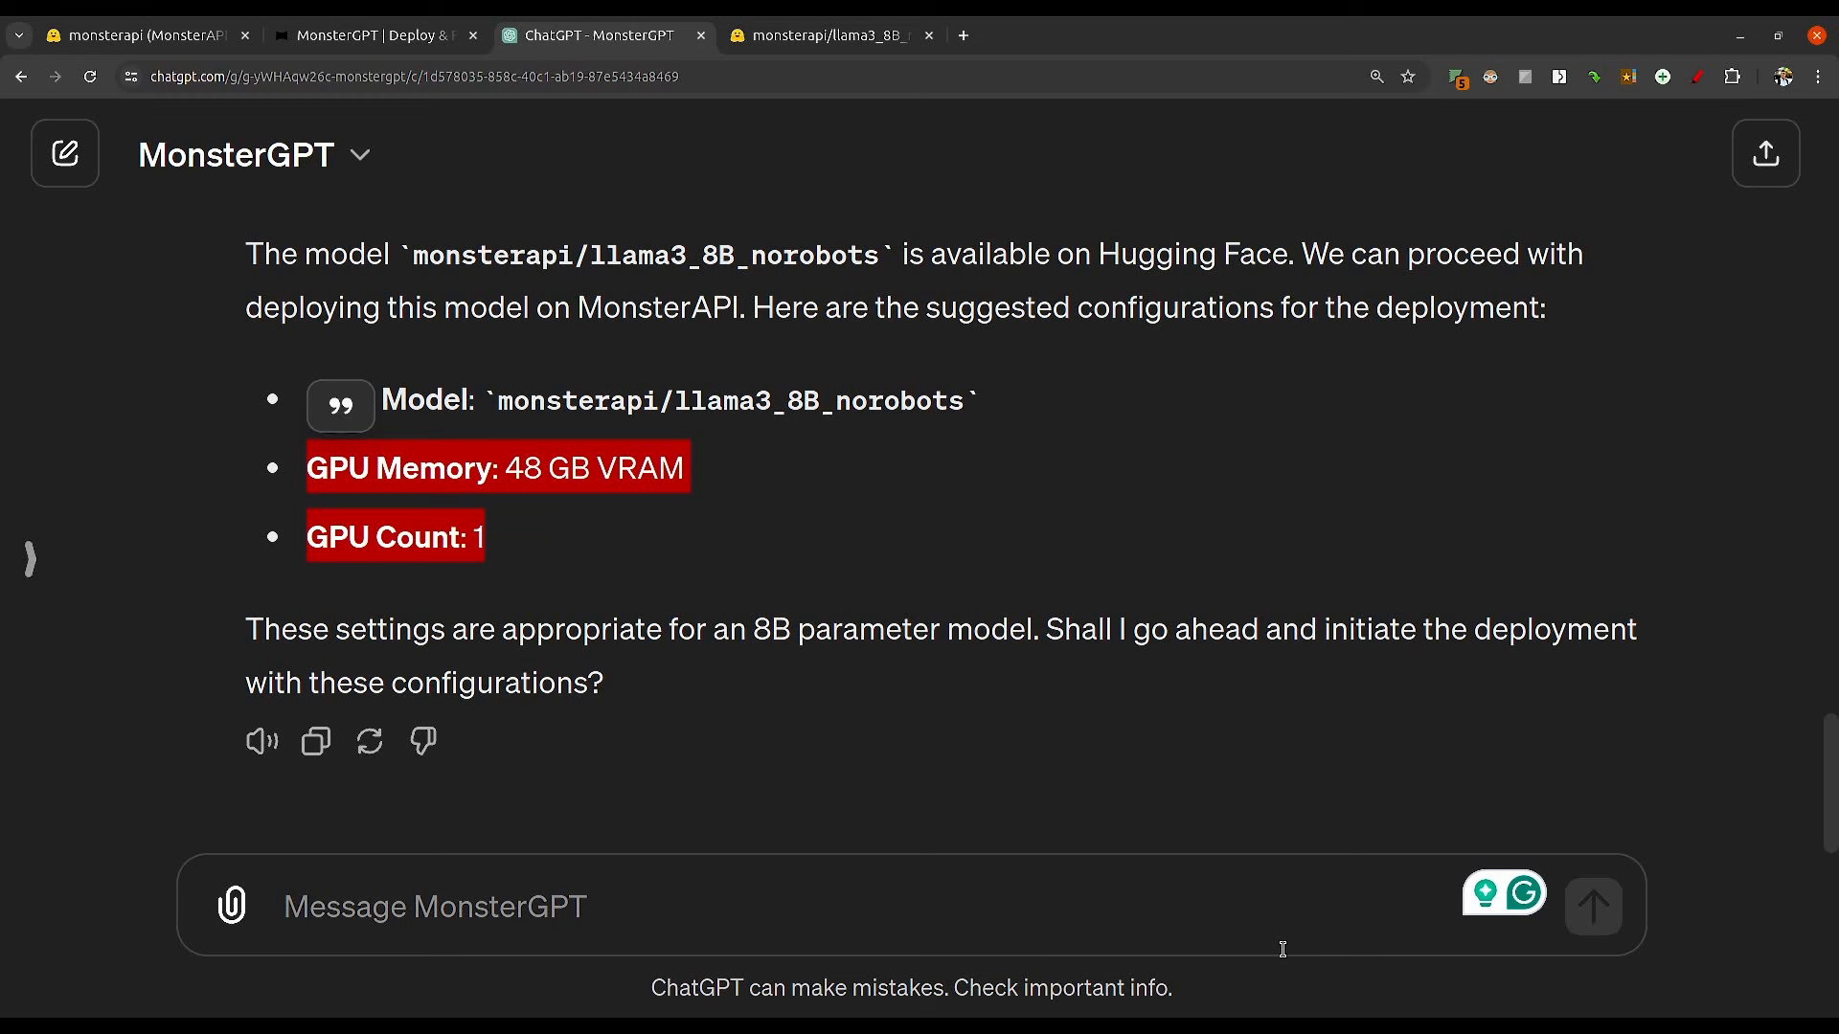
Approve the suggested deployment configuration by sending MonsterGPT the reply "Yes please"
left_click(633, 915)
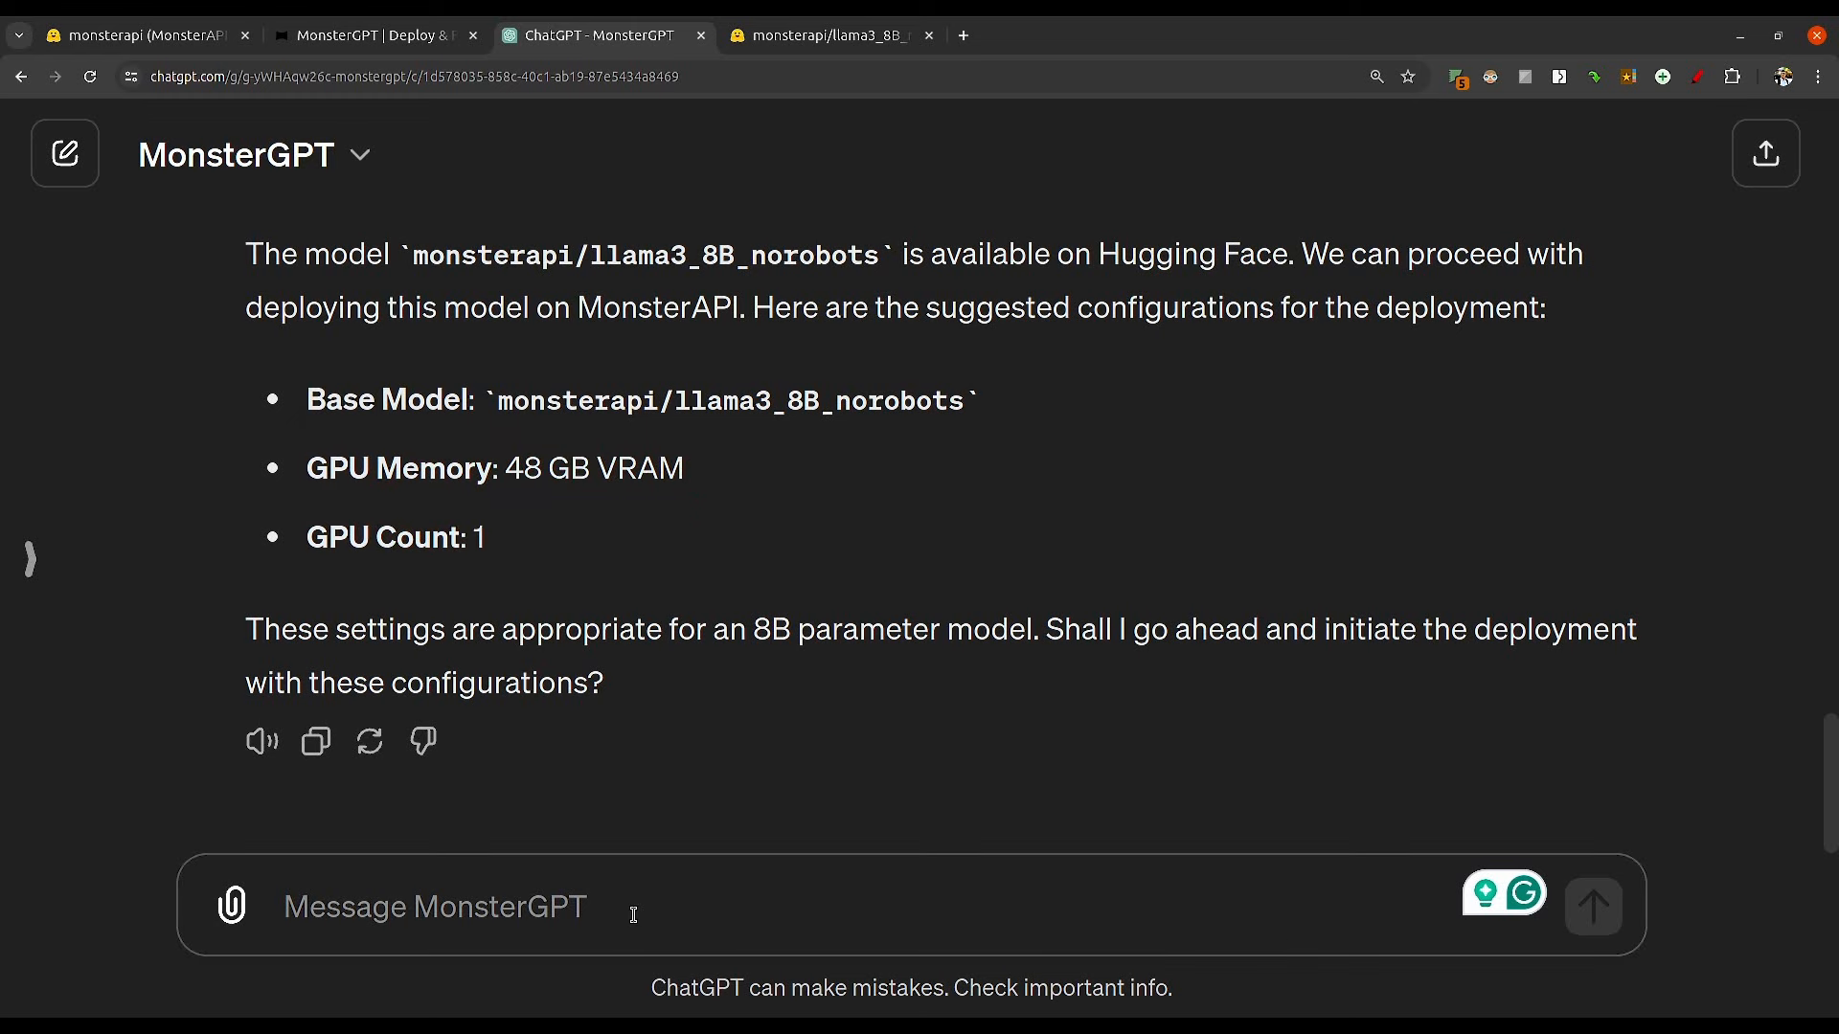
type("Yes please")
key("Return")
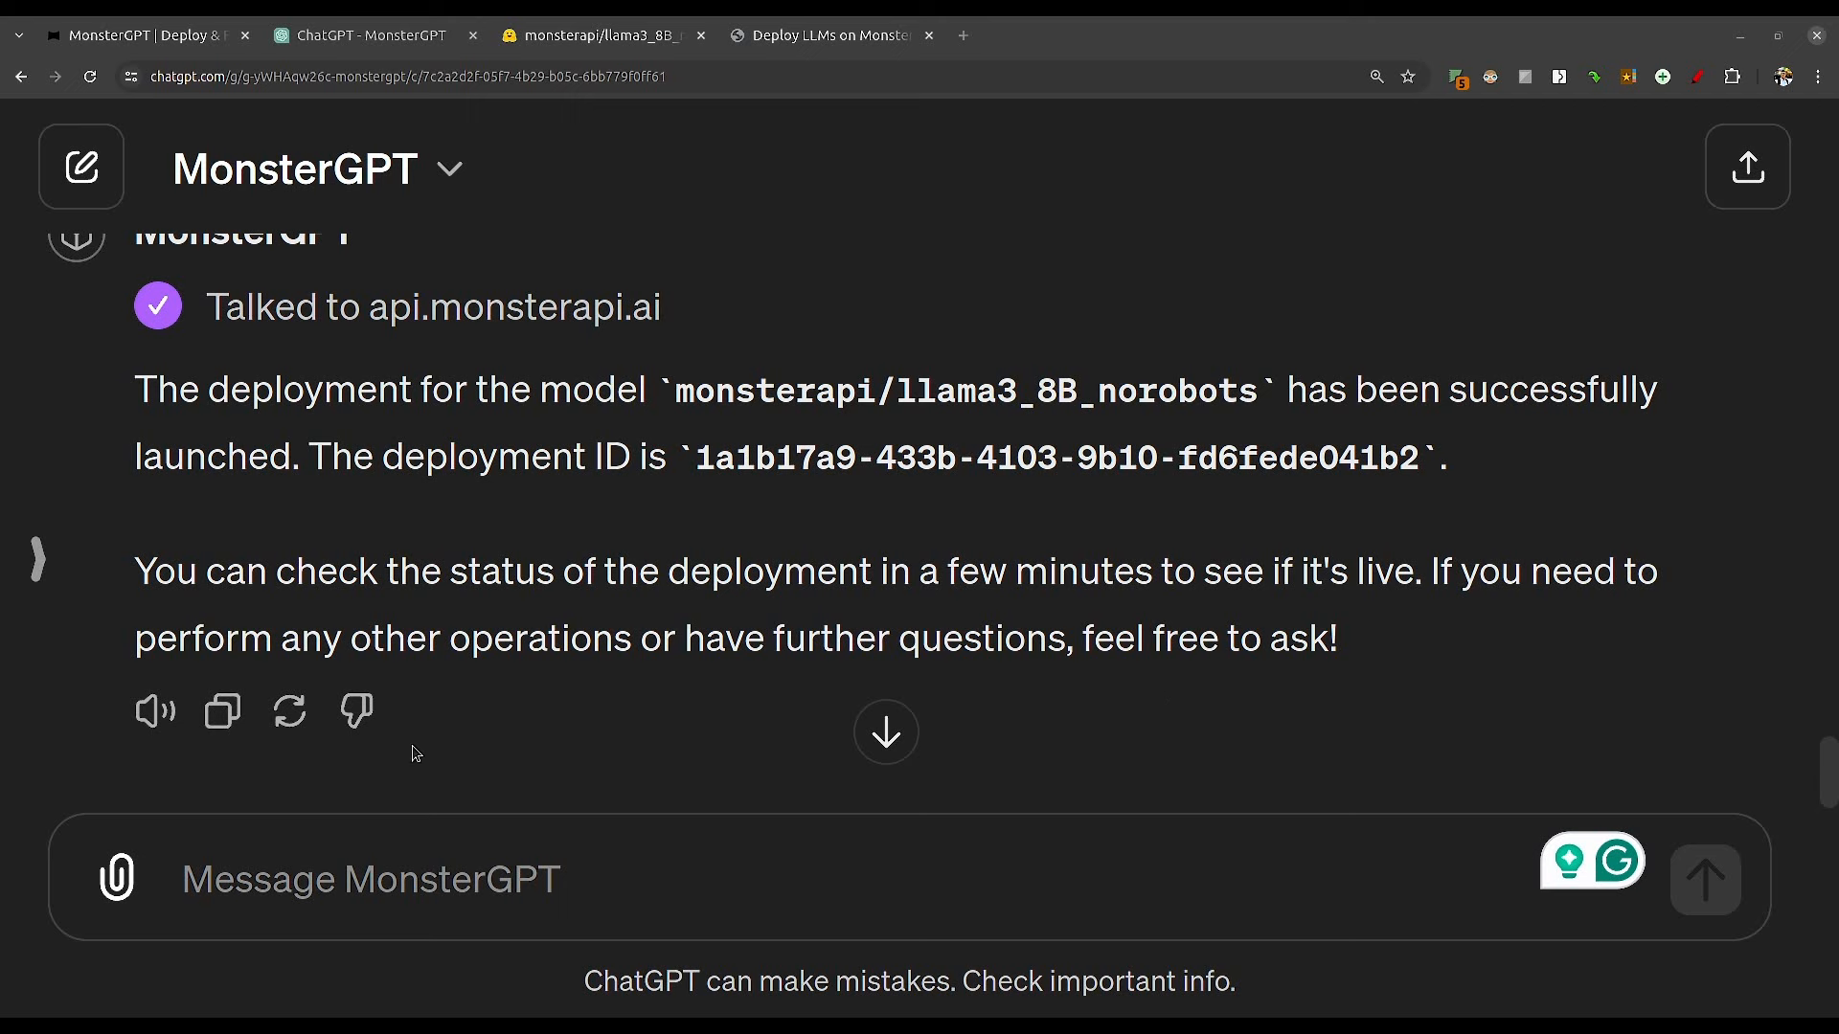
Switch to the MonsterAPI deploy page and check the status of the noble_bose job under Previous Jobs
left_click(819, 39)
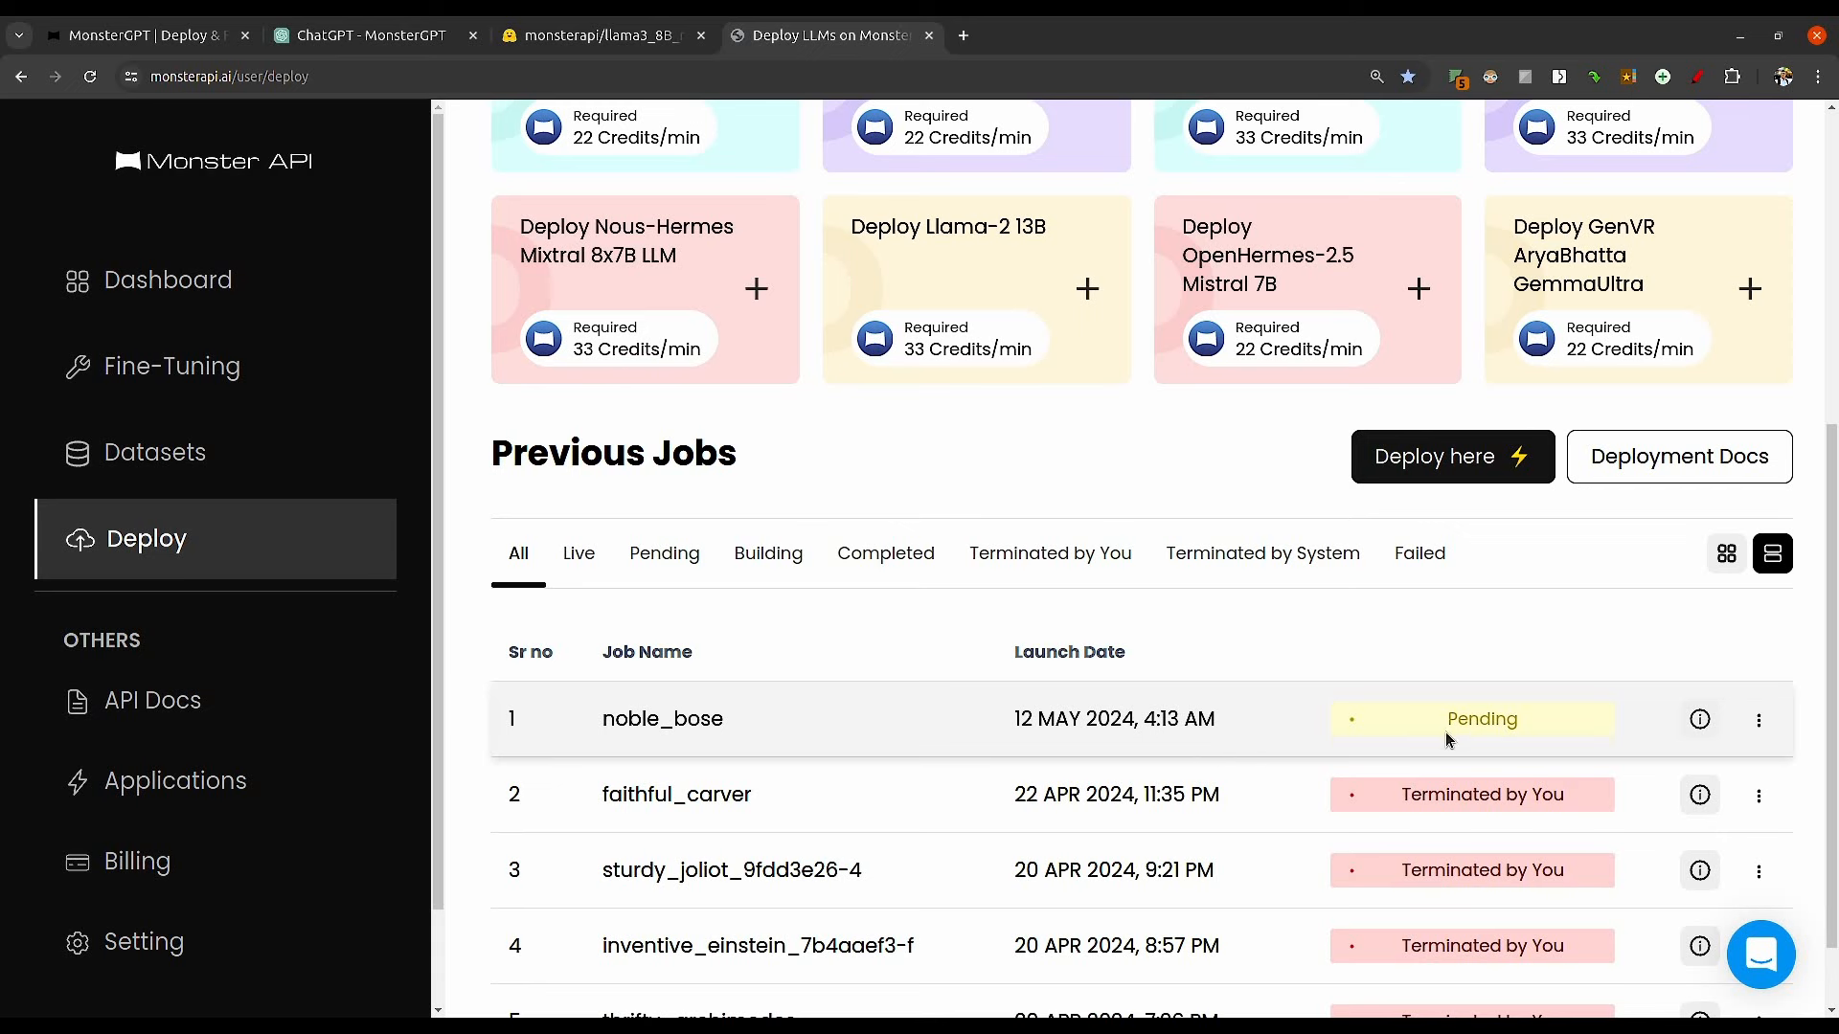
mouse_move(1453, 739)
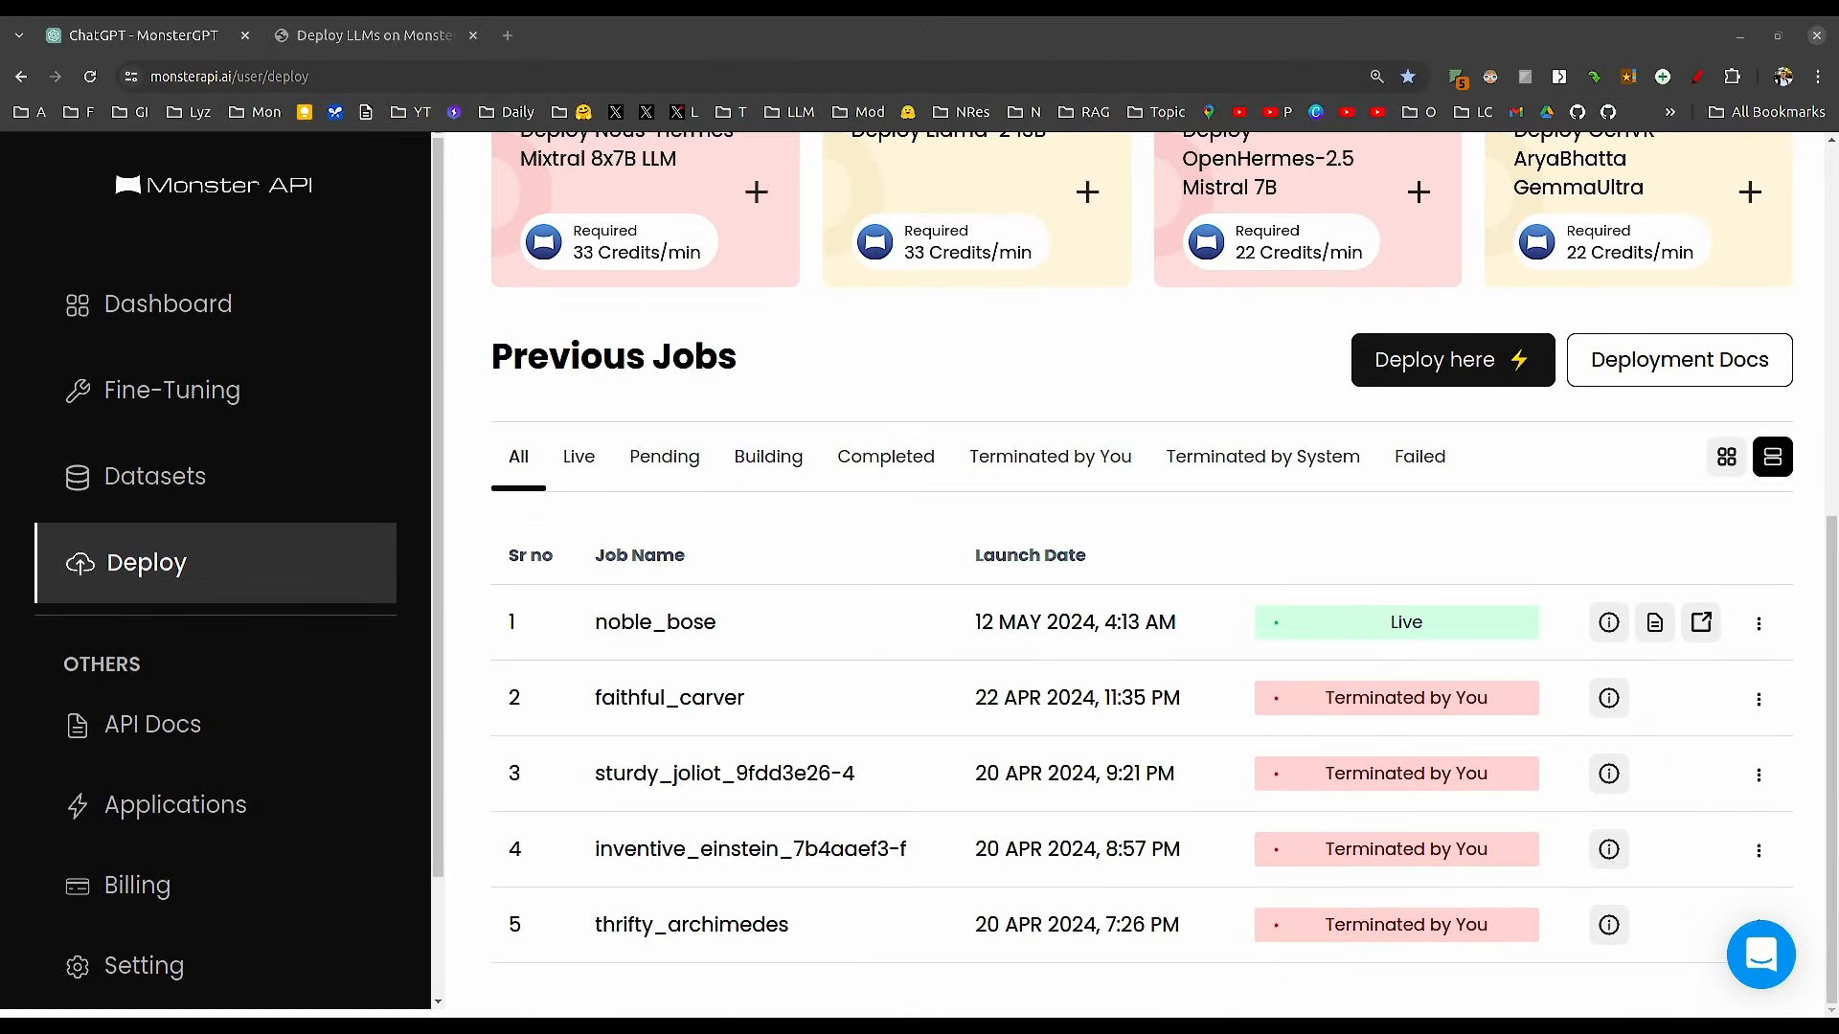
left_click(1759, 624)
left_click(727, 645)
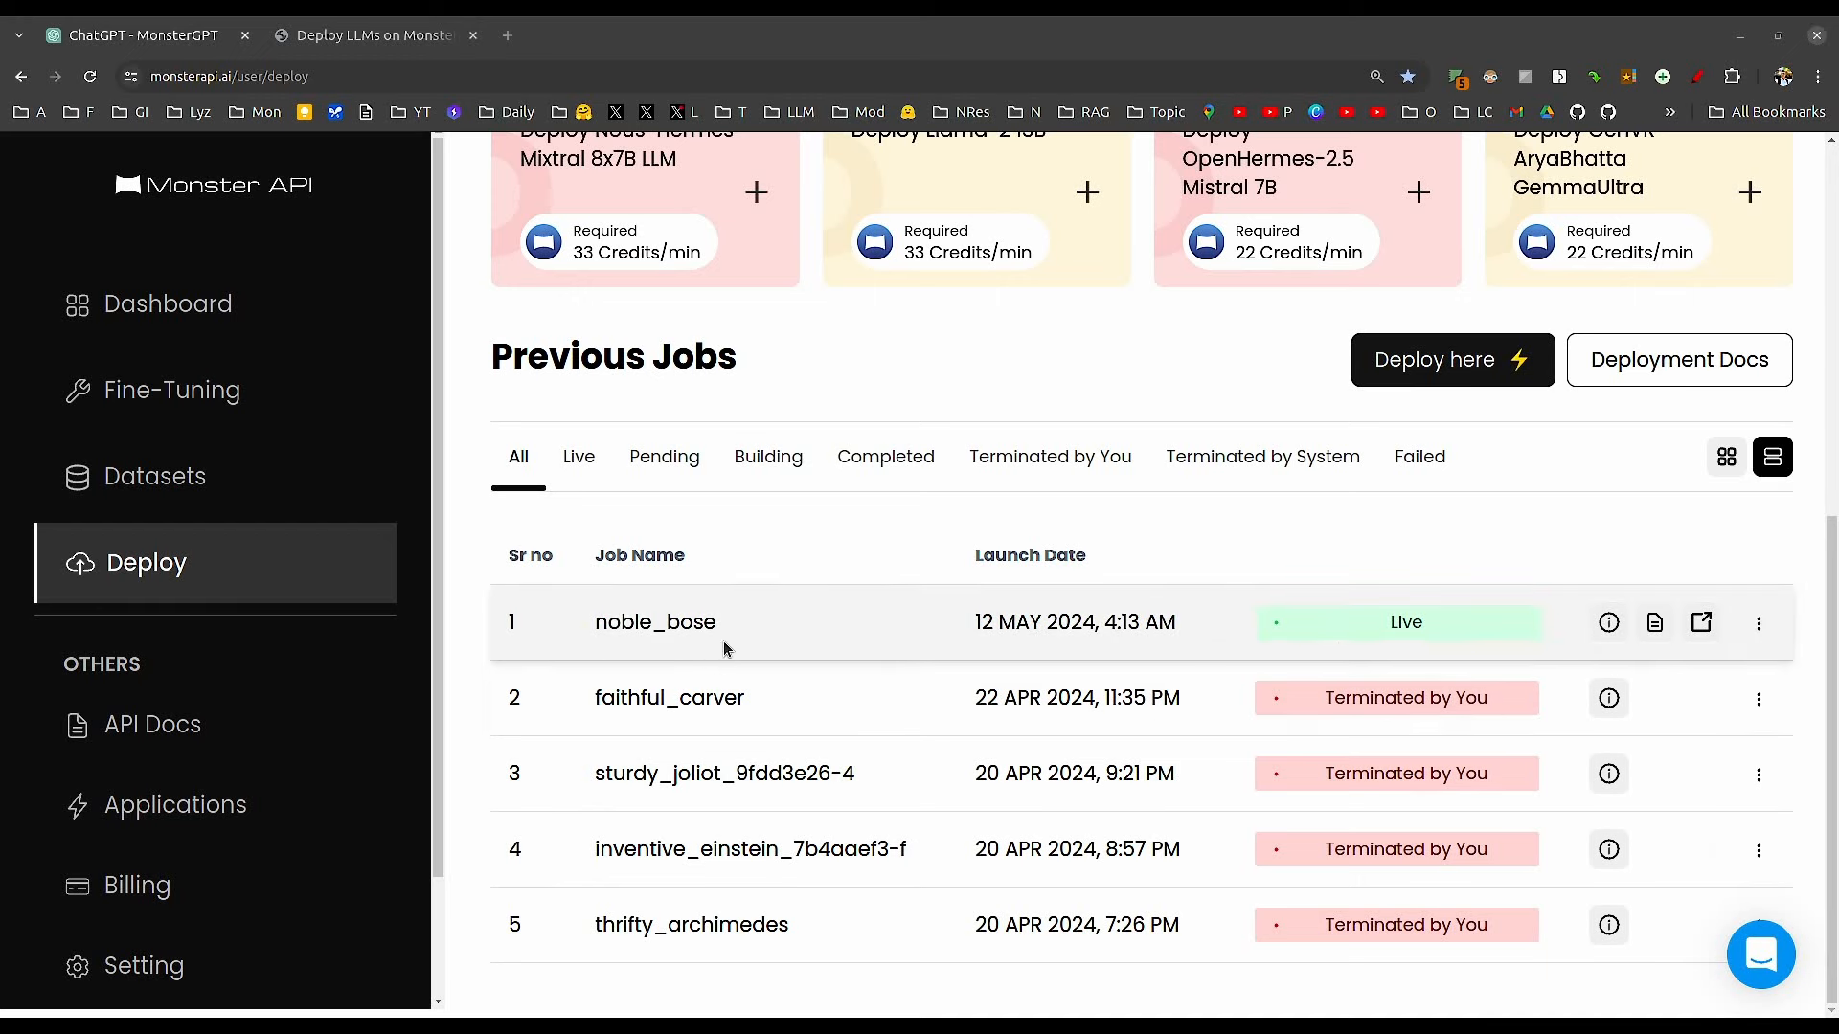
mouse_move(1414, 627)
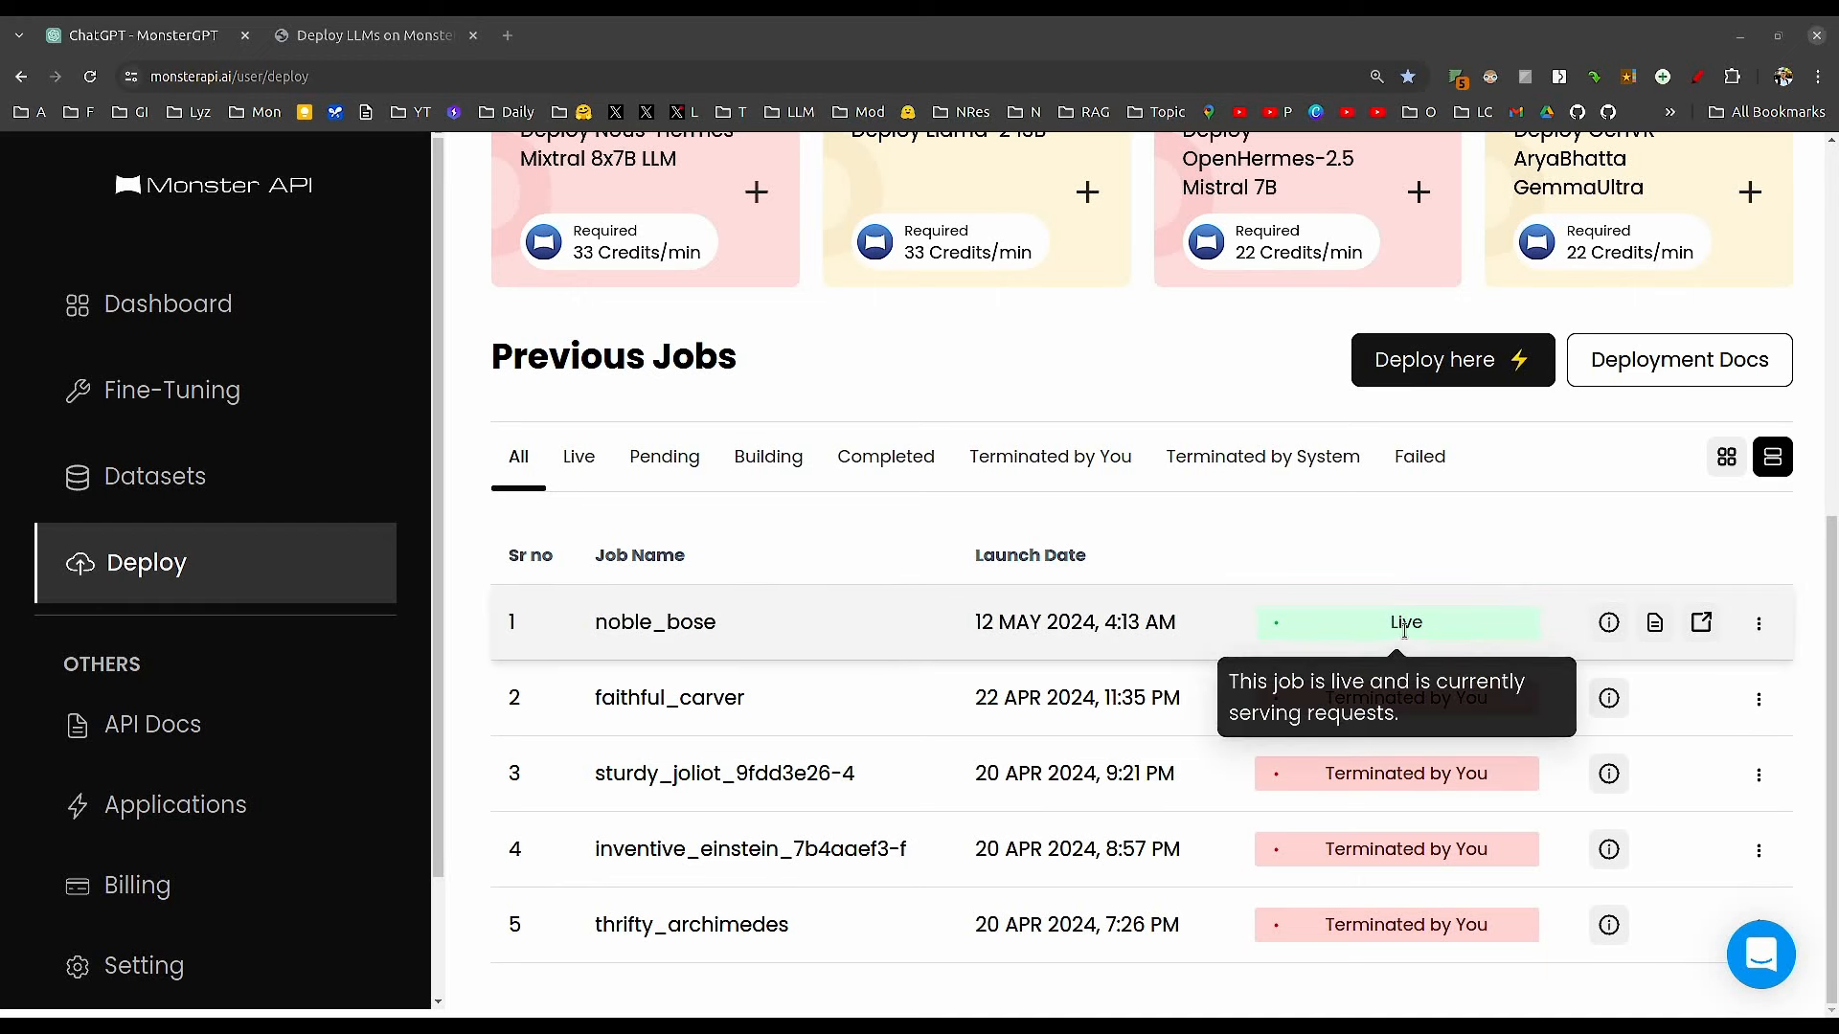
Inspect the noble_bose job's info, including the multi_lora serving parameter, and close the details
left_click(1612, 629)
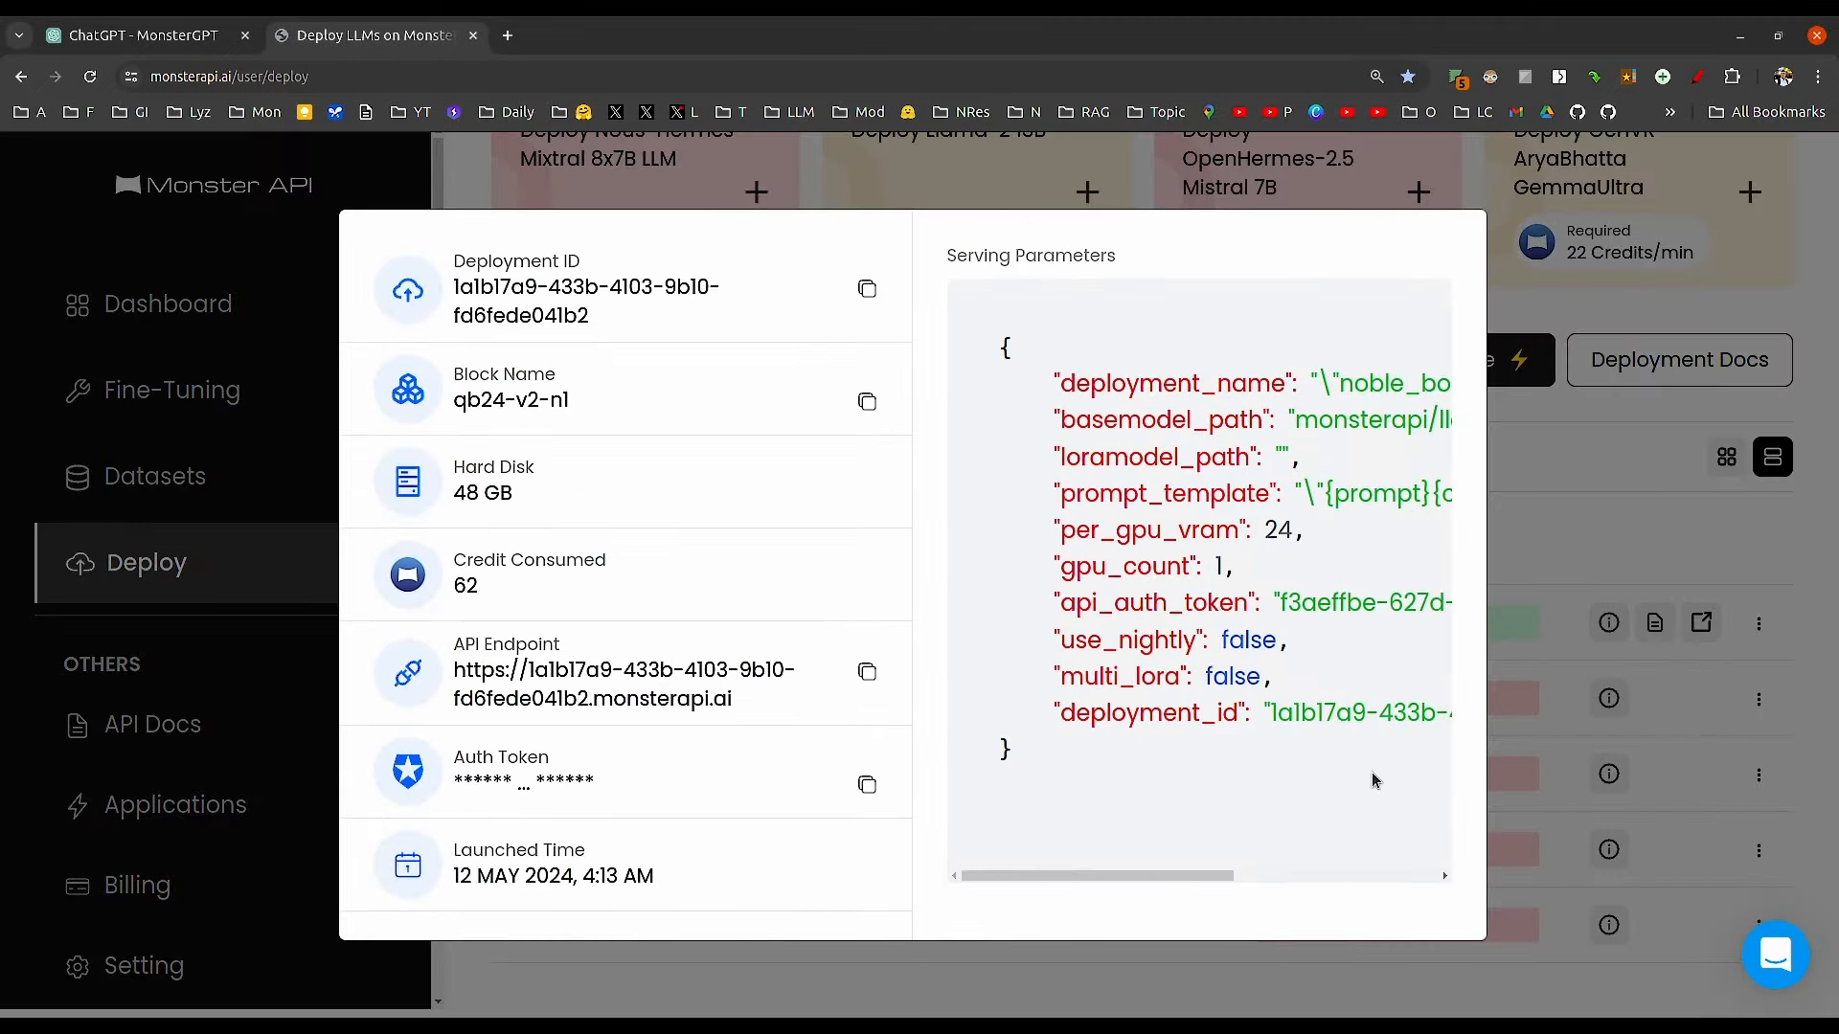
mouse_move(1199, 883)
left_mouse_down()
mouse_move(1297, 882)
mouse_move(1187, 881)
left_mouse_up()
left_click_drag(1059, 678, 1340, 680)
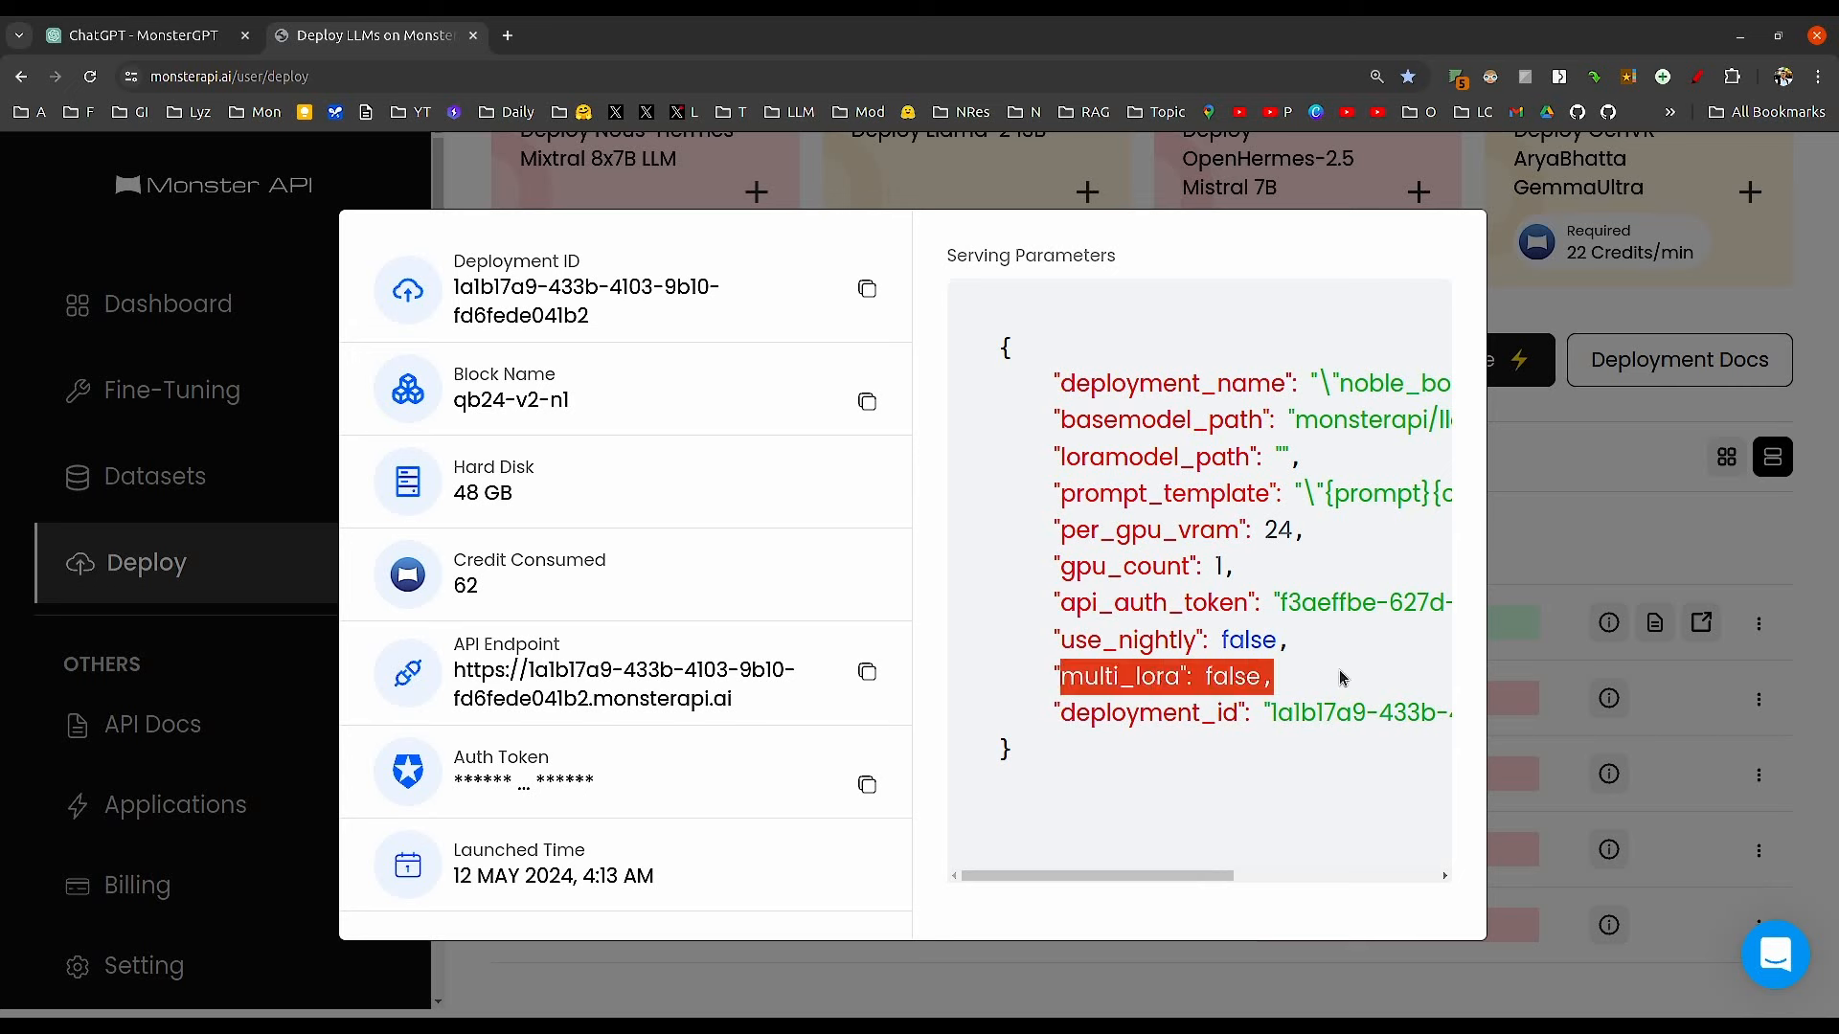
mouse_move(1216, 878)
left_mouse_down()
mouse_move(1272, 874)
mouse_move(1219, 876)
left_mouse_up()
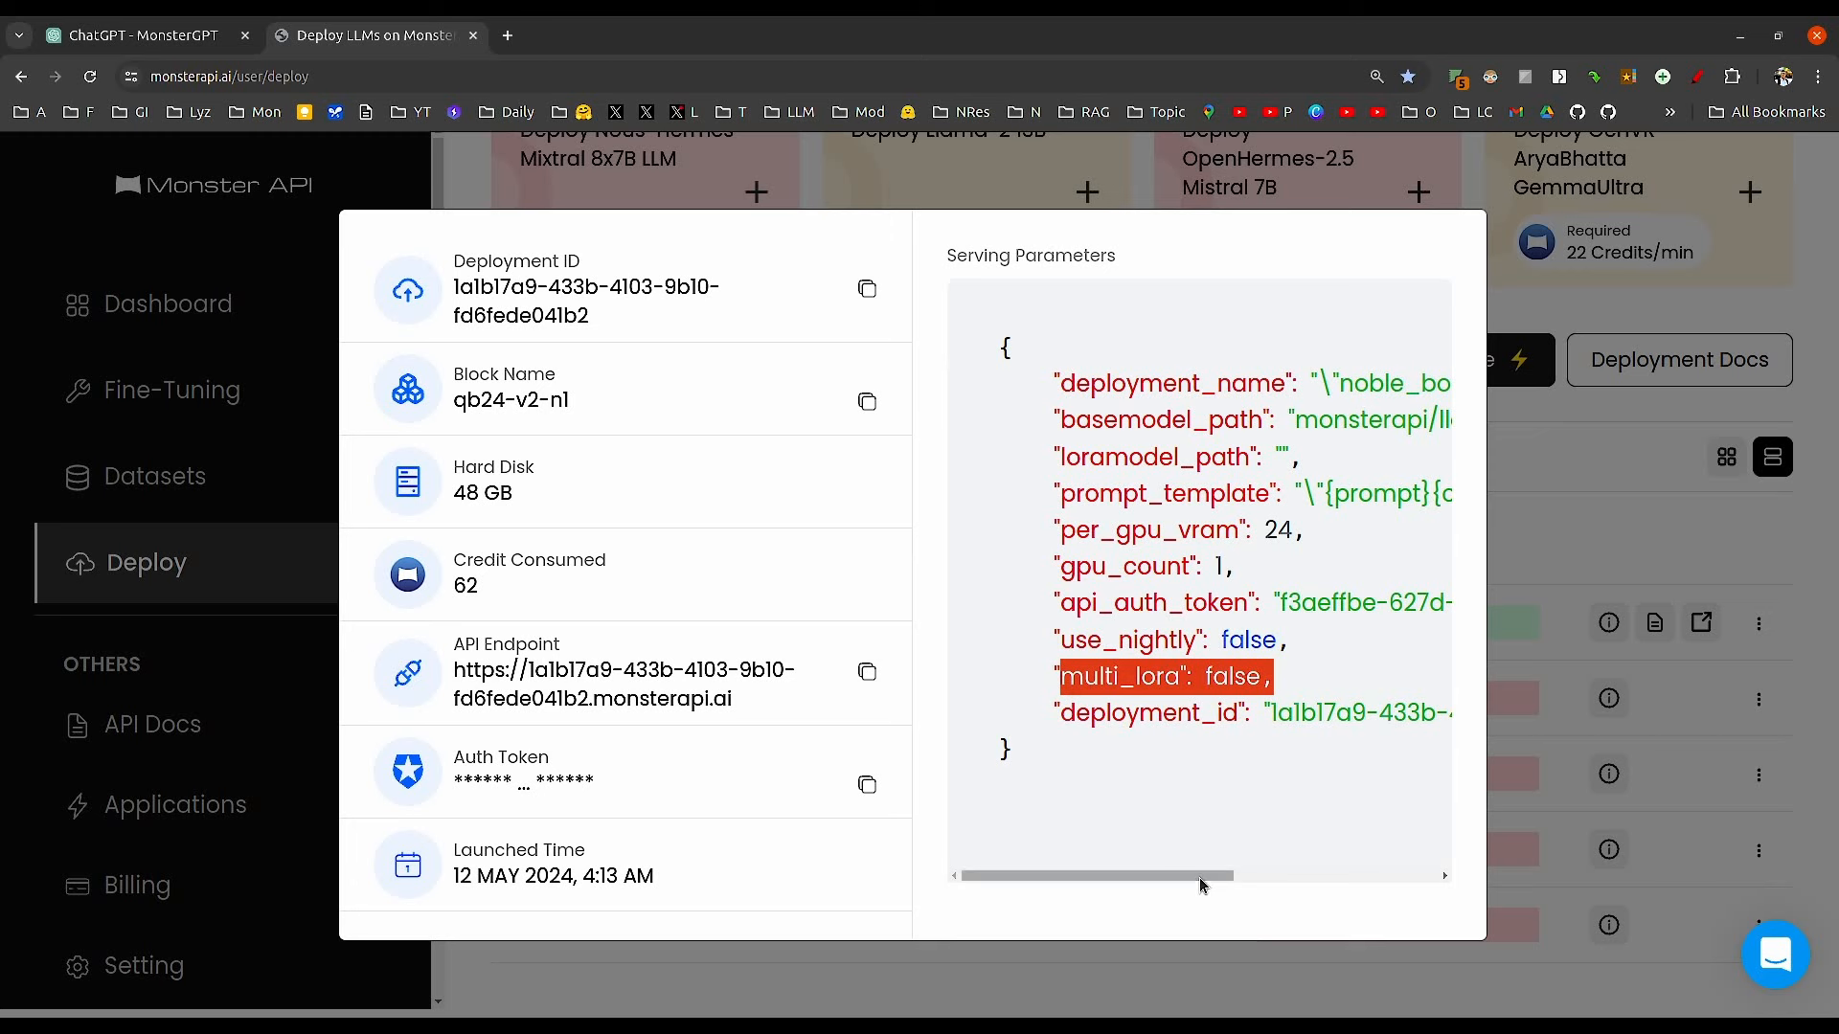
mouse_move(1205, 877)
left_mouse_down()
mouse_move(1348, 881)
mouse_move(1188, 867)
left_mouse_up()
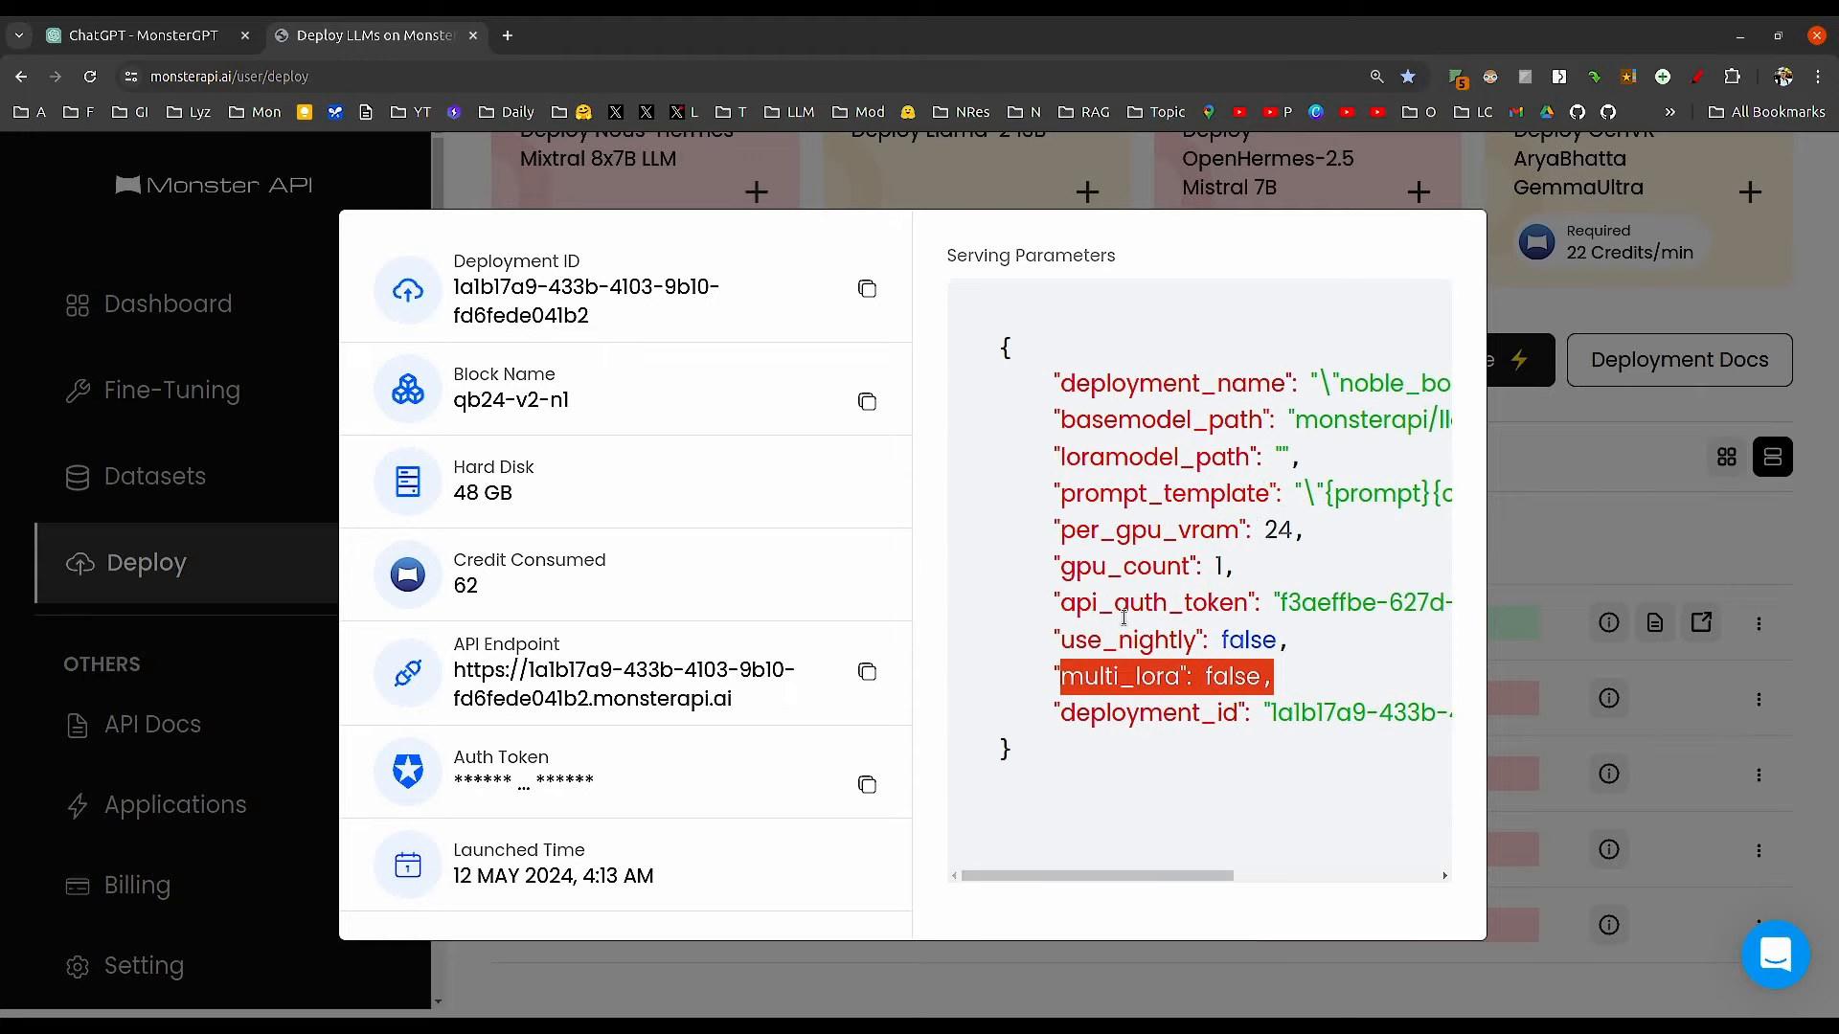
key("Escape")
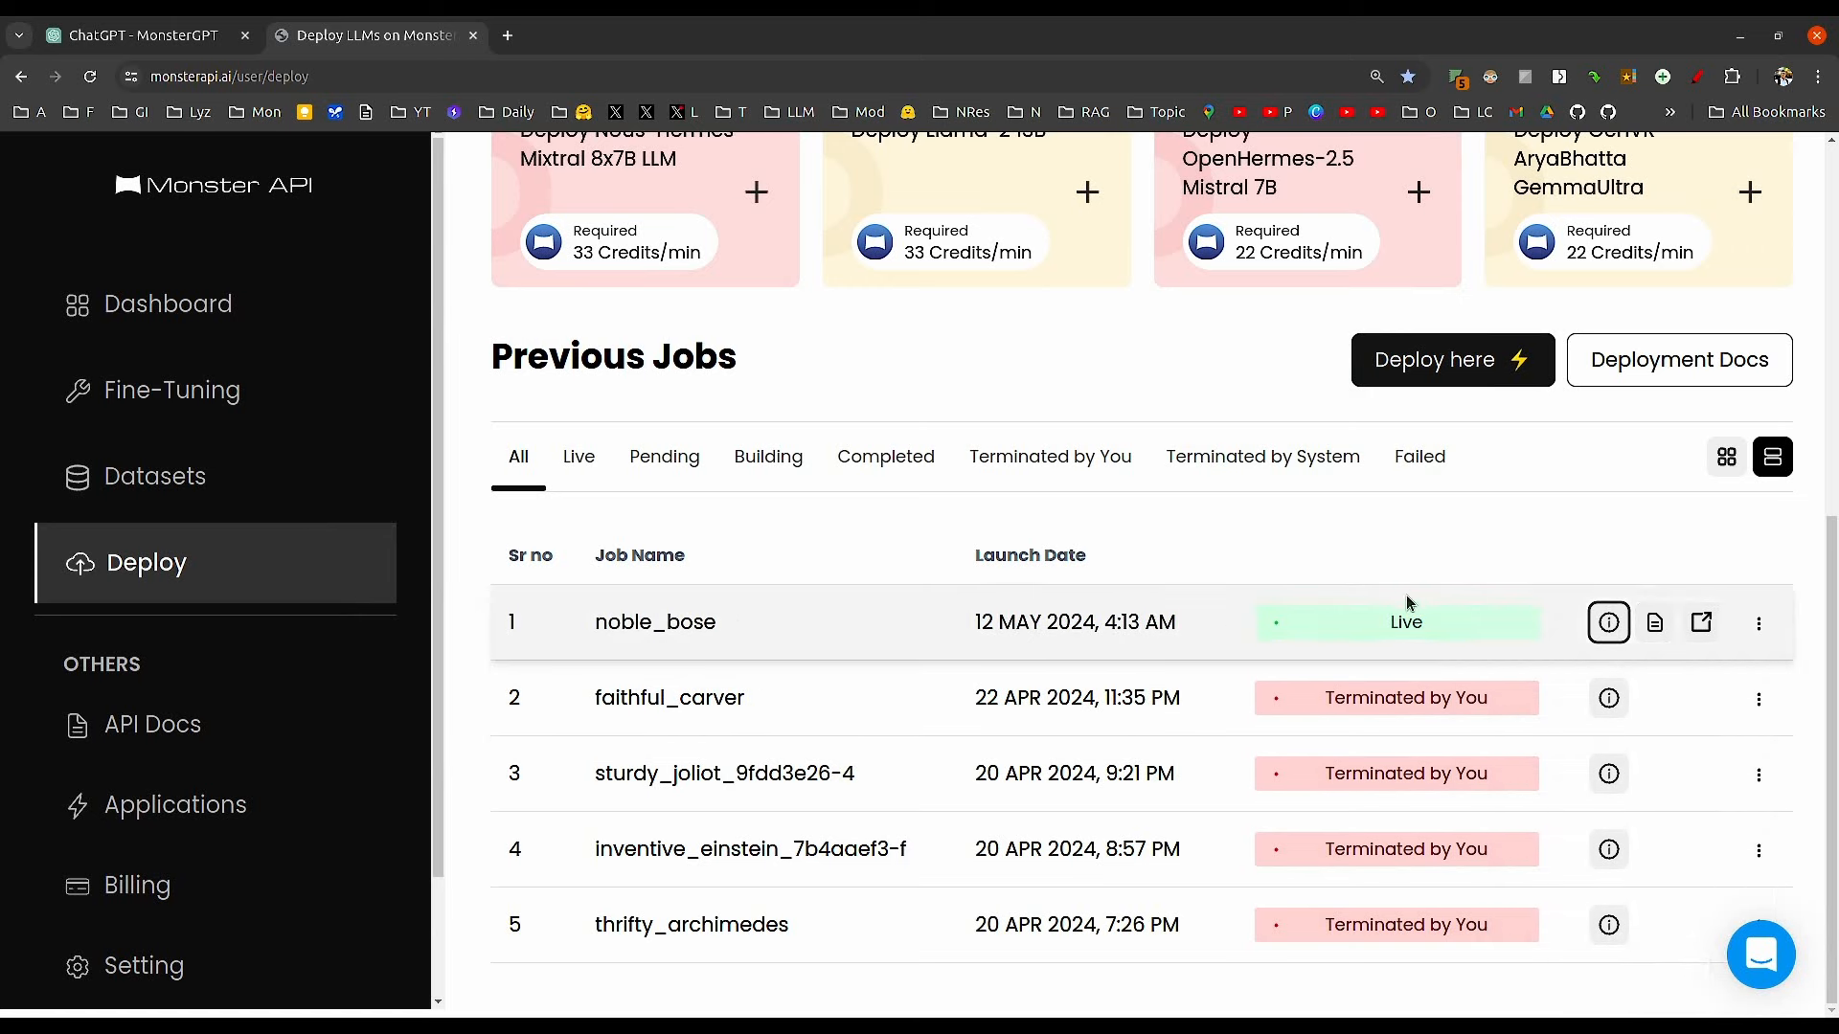
Read through the noble_bose deployment job logs down to the model loading and GET request lines
mouse_move(1389, 631)
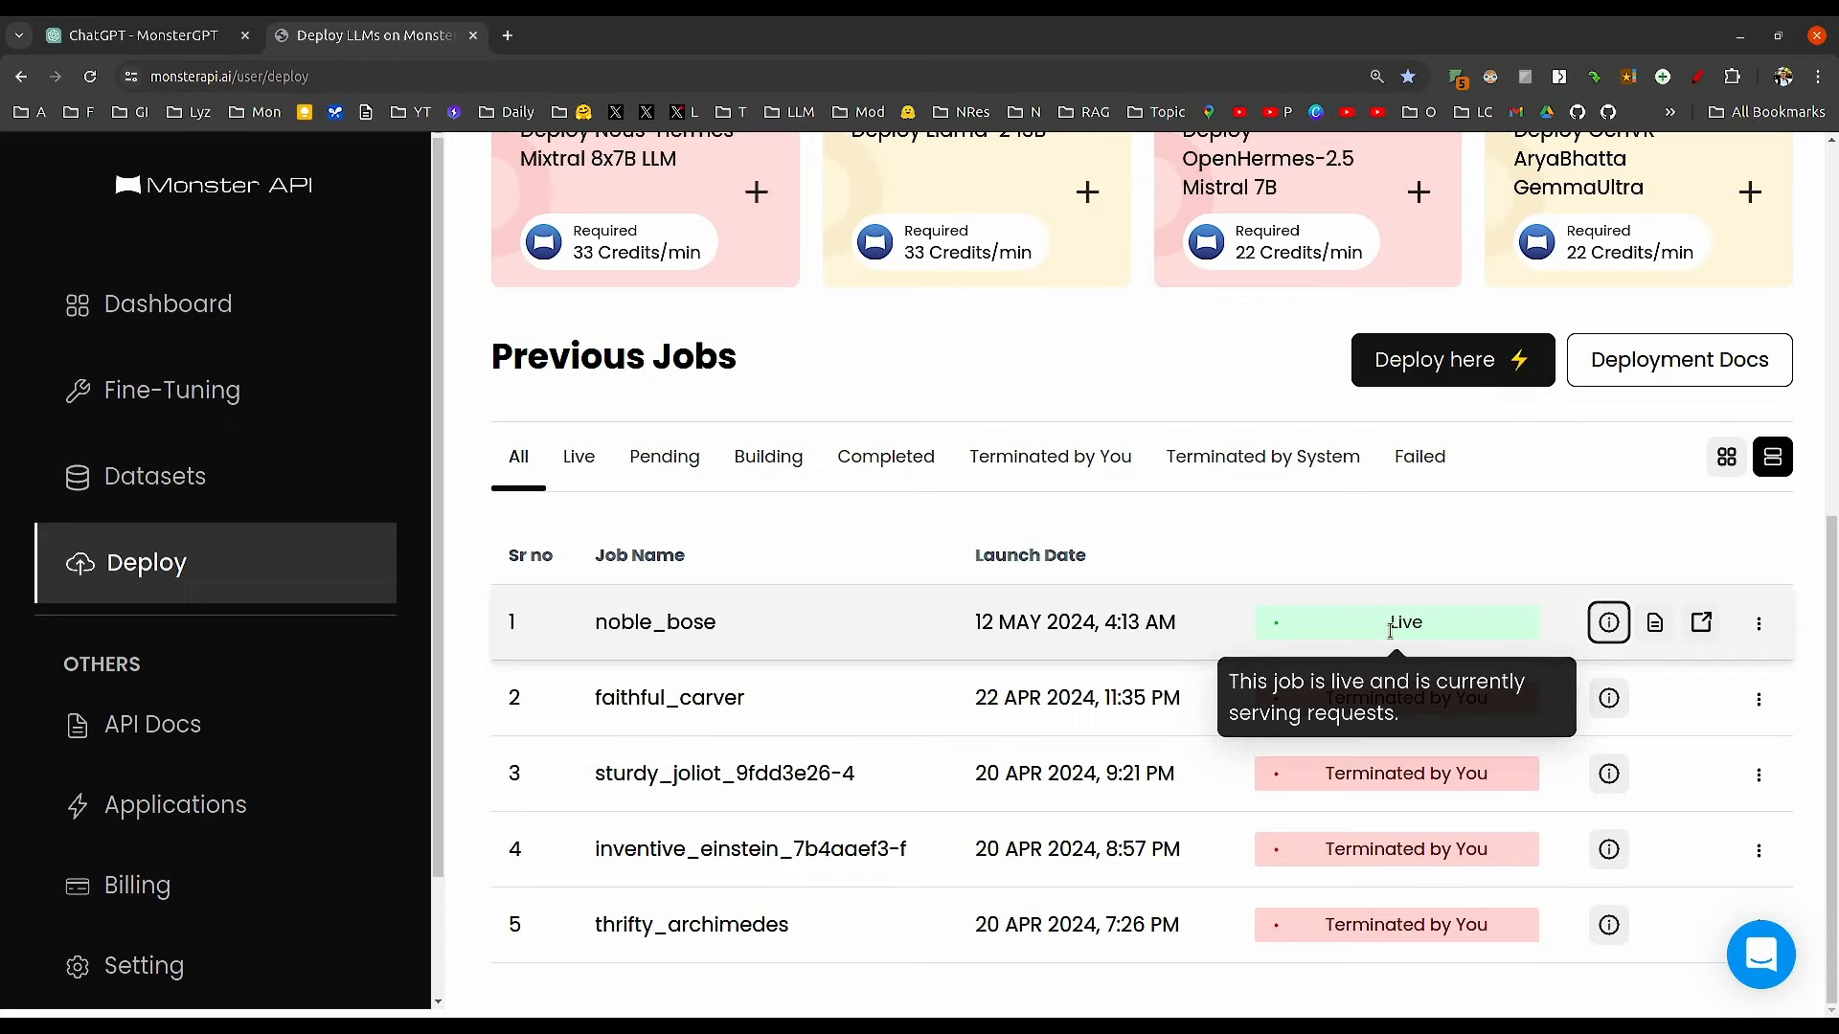
left_click(1655, 624)
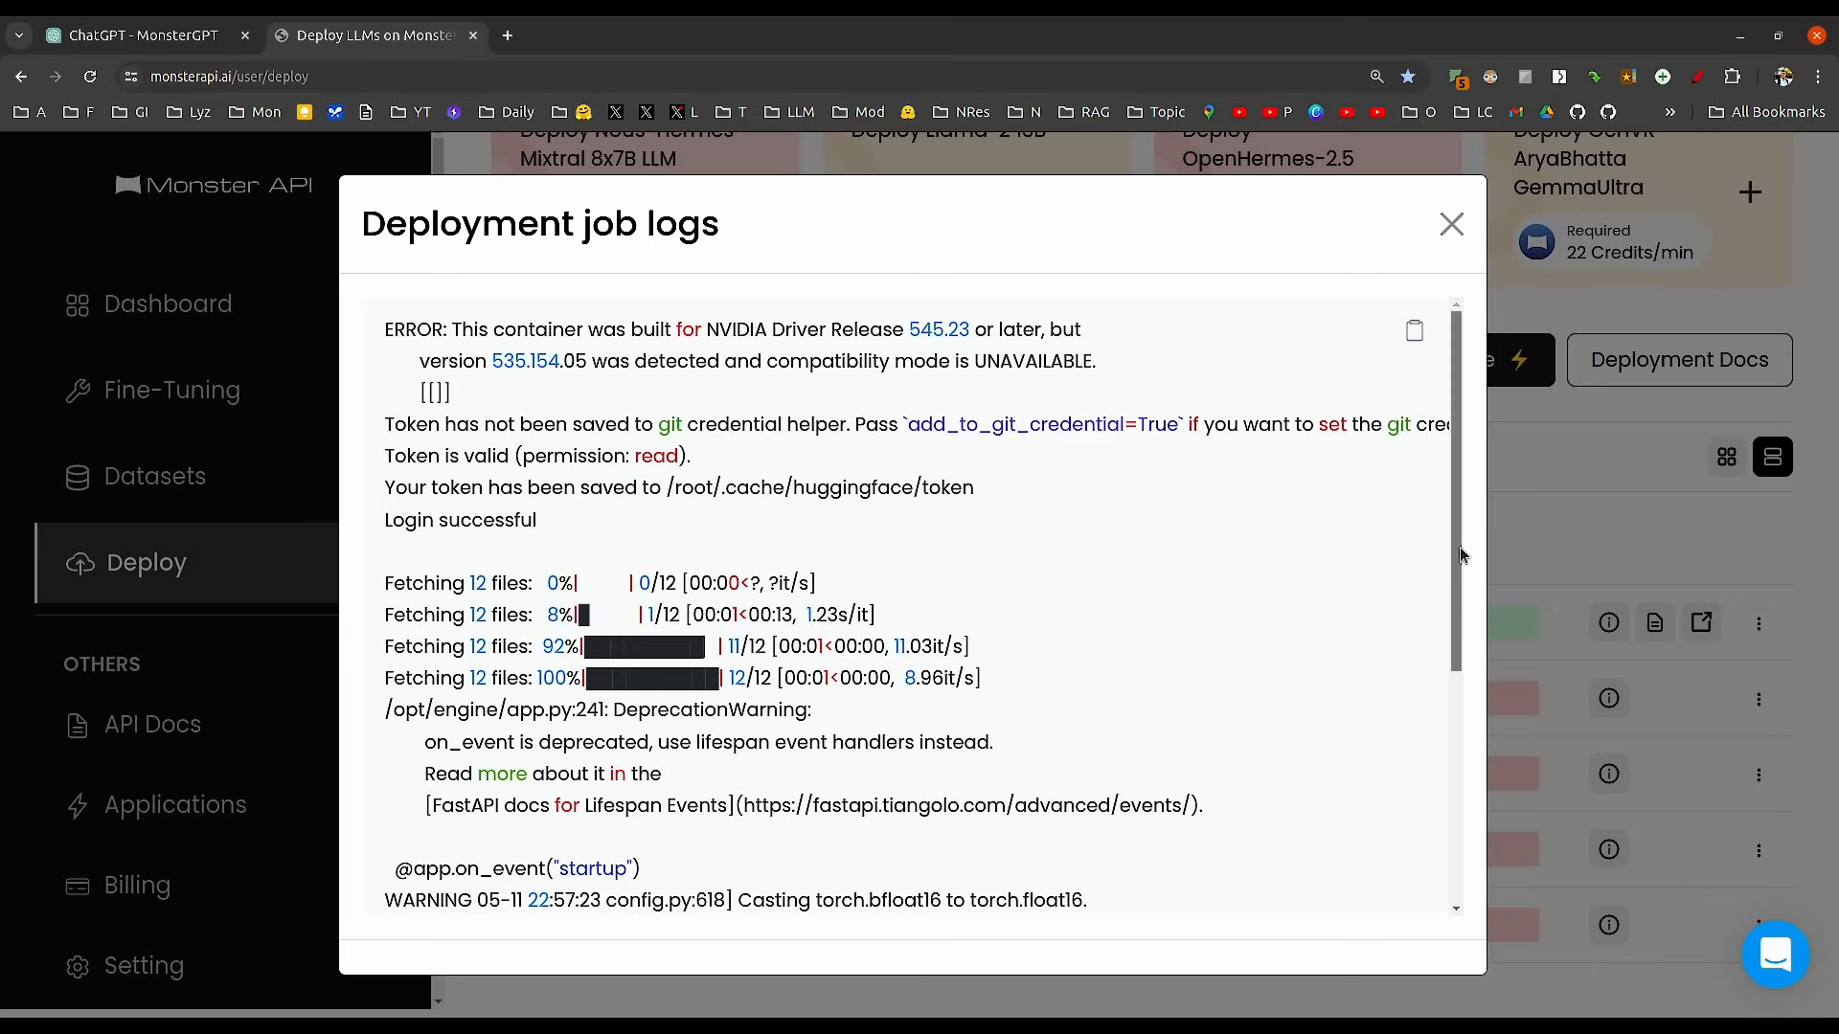
left_click_drag(1463, 555, 1450, 624)
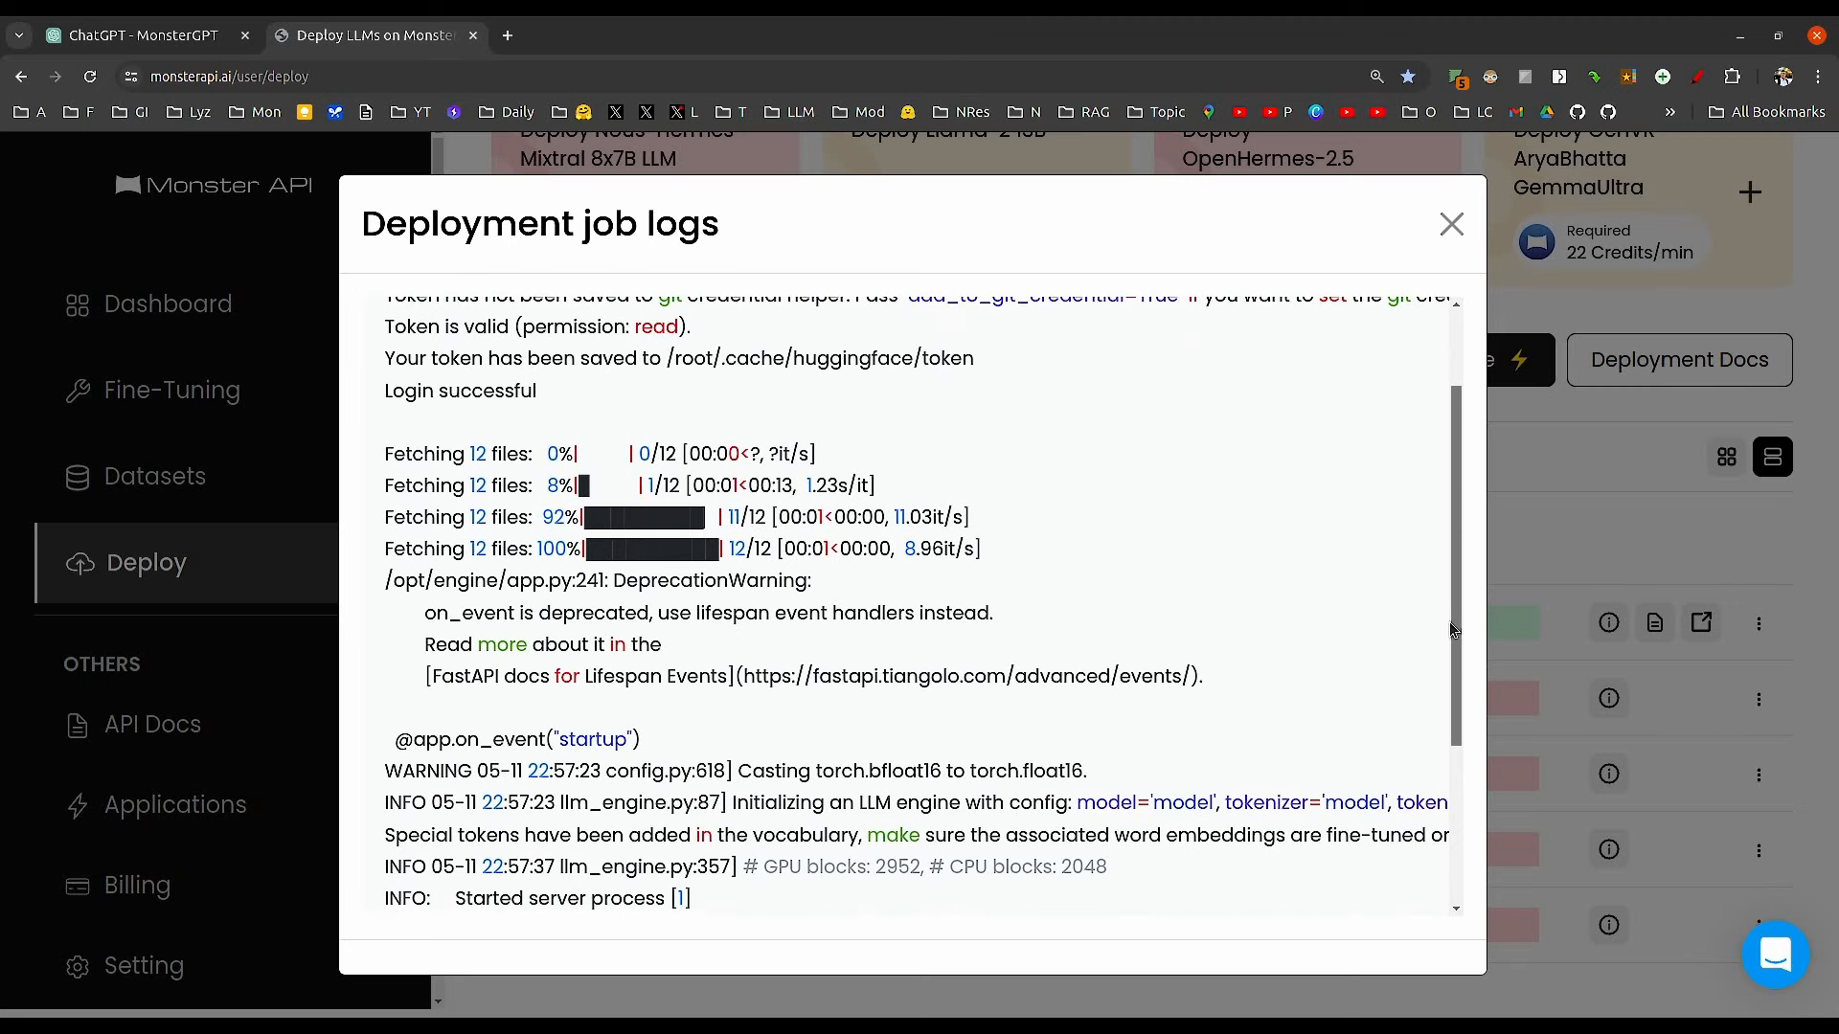
left_click_drag(1450, 623, 1462, 769)
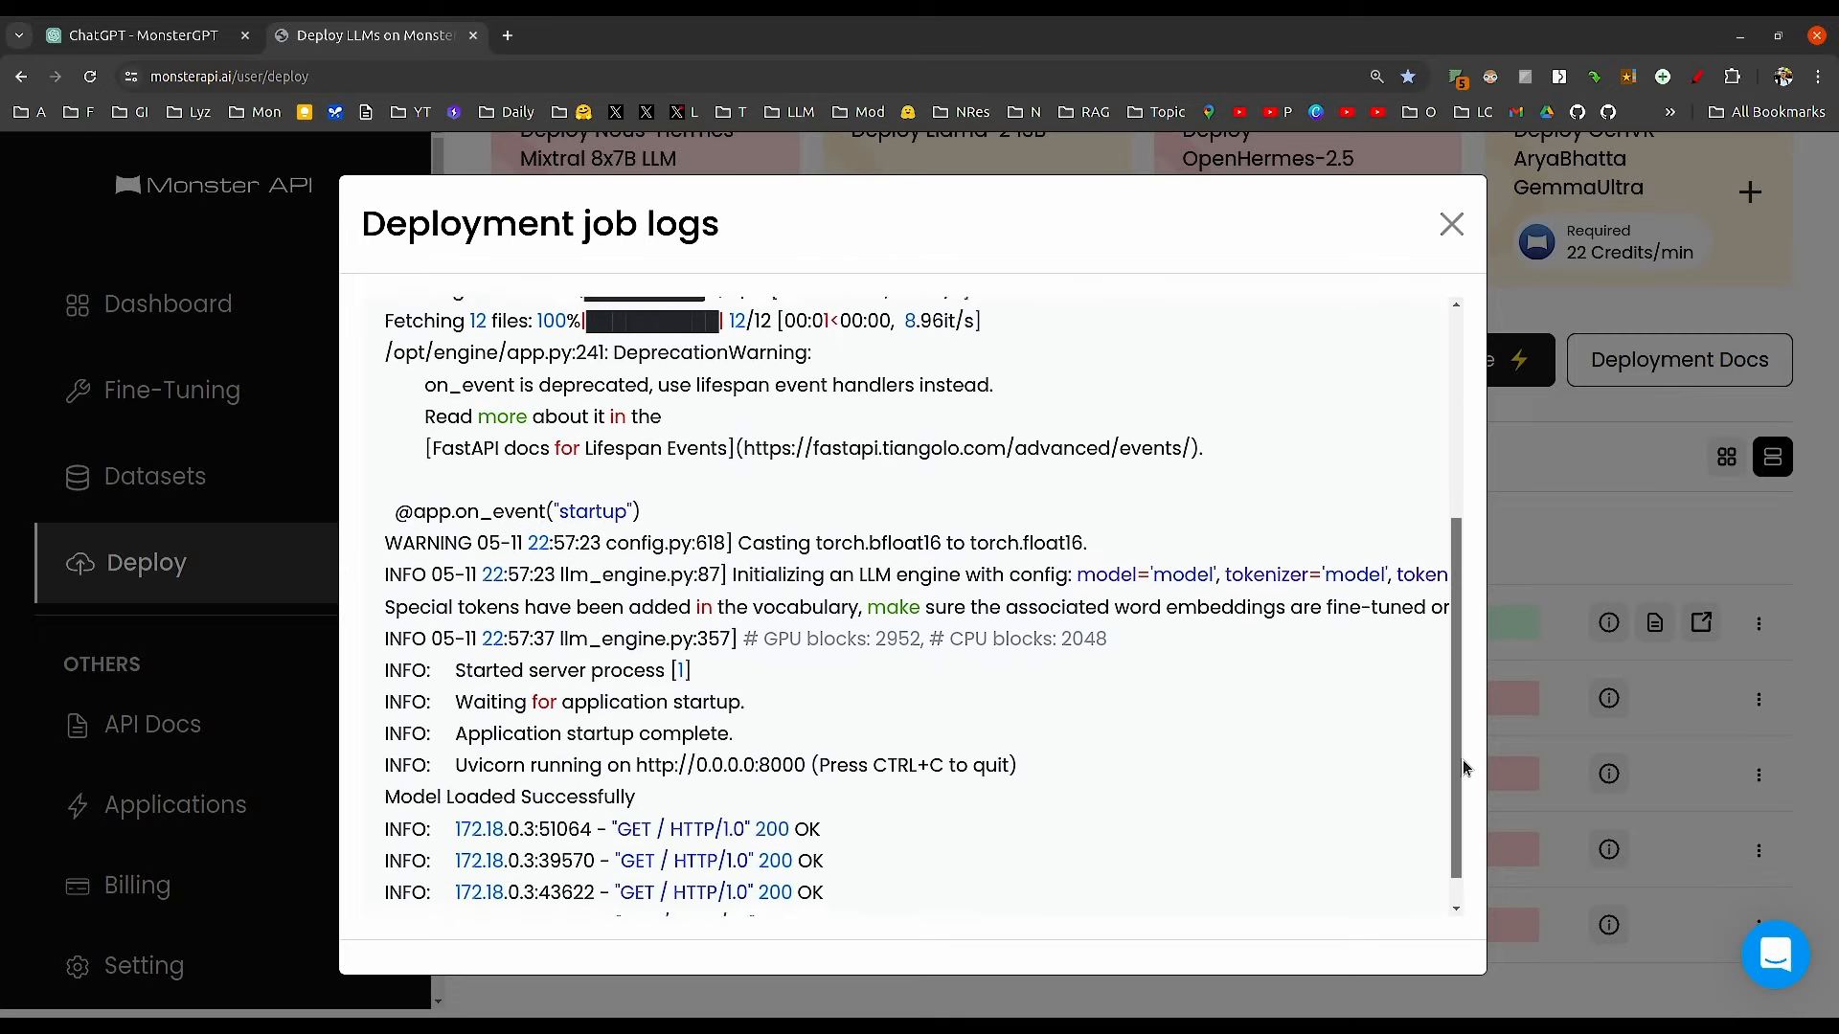
scroll(1462, 767, "down", 1)
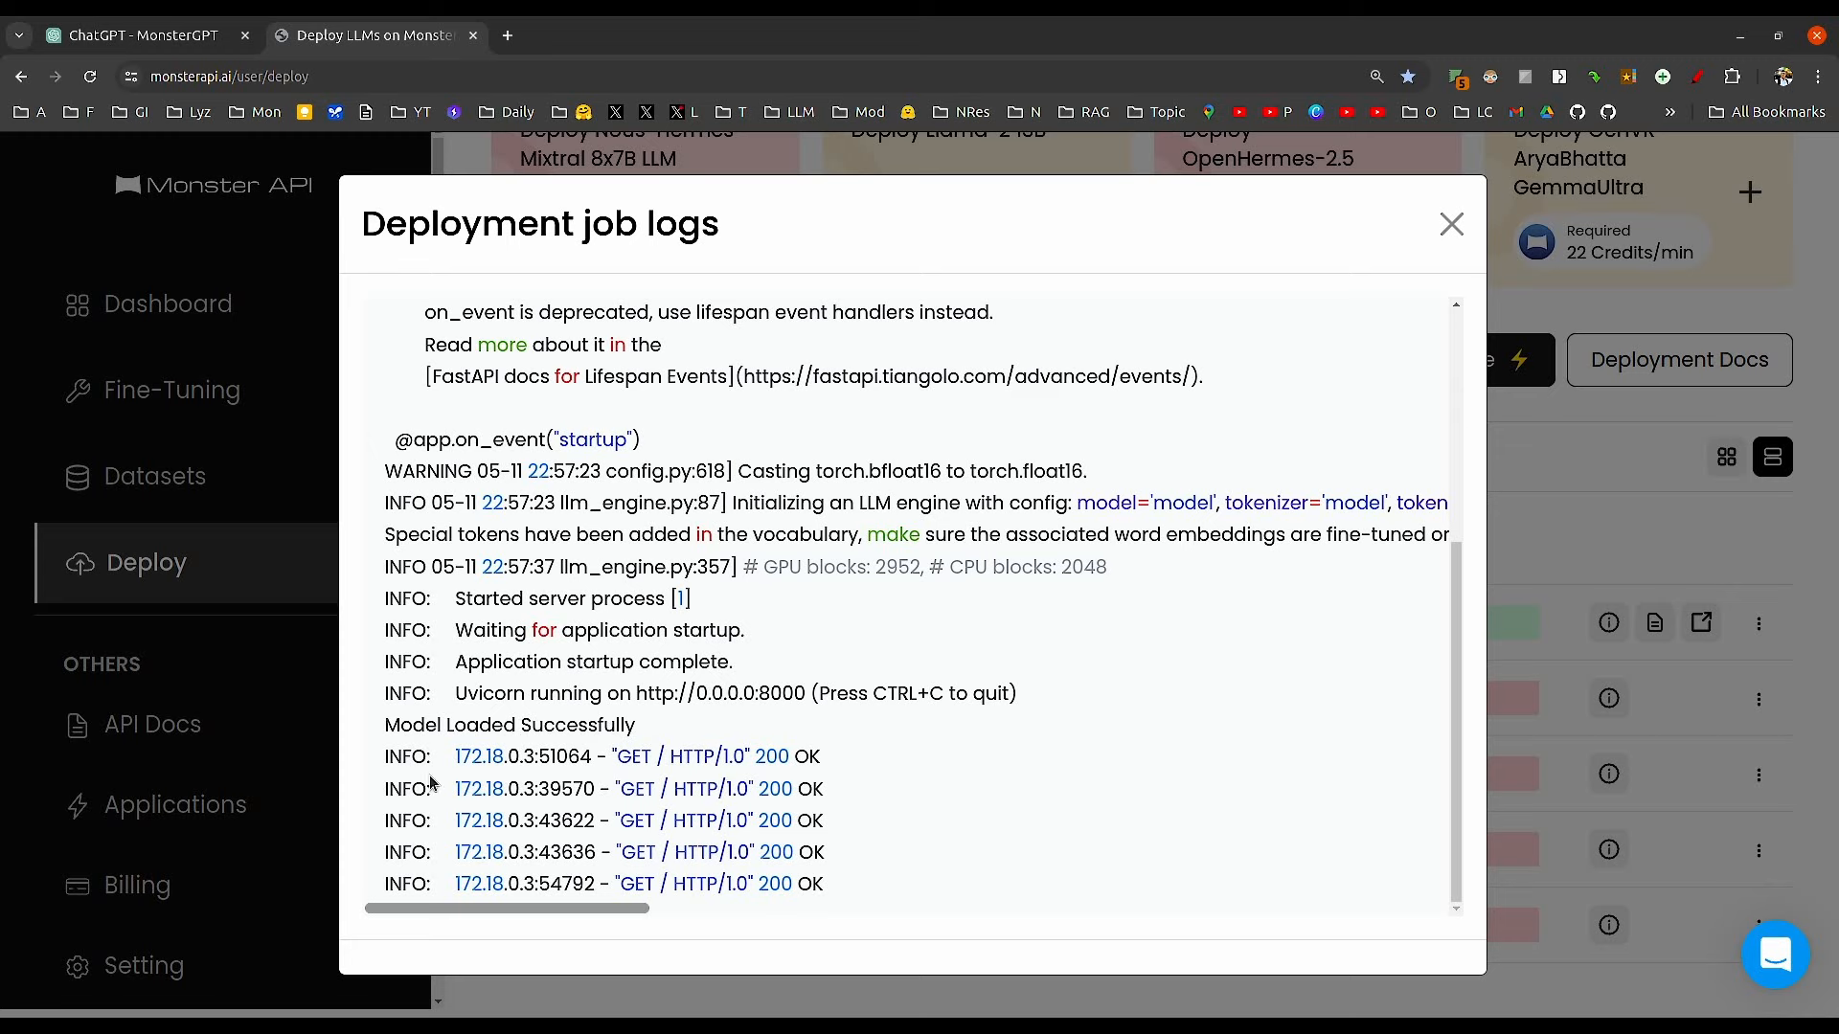
left_click_drag(609, 751, 843, 761)
left_click(984, 809)
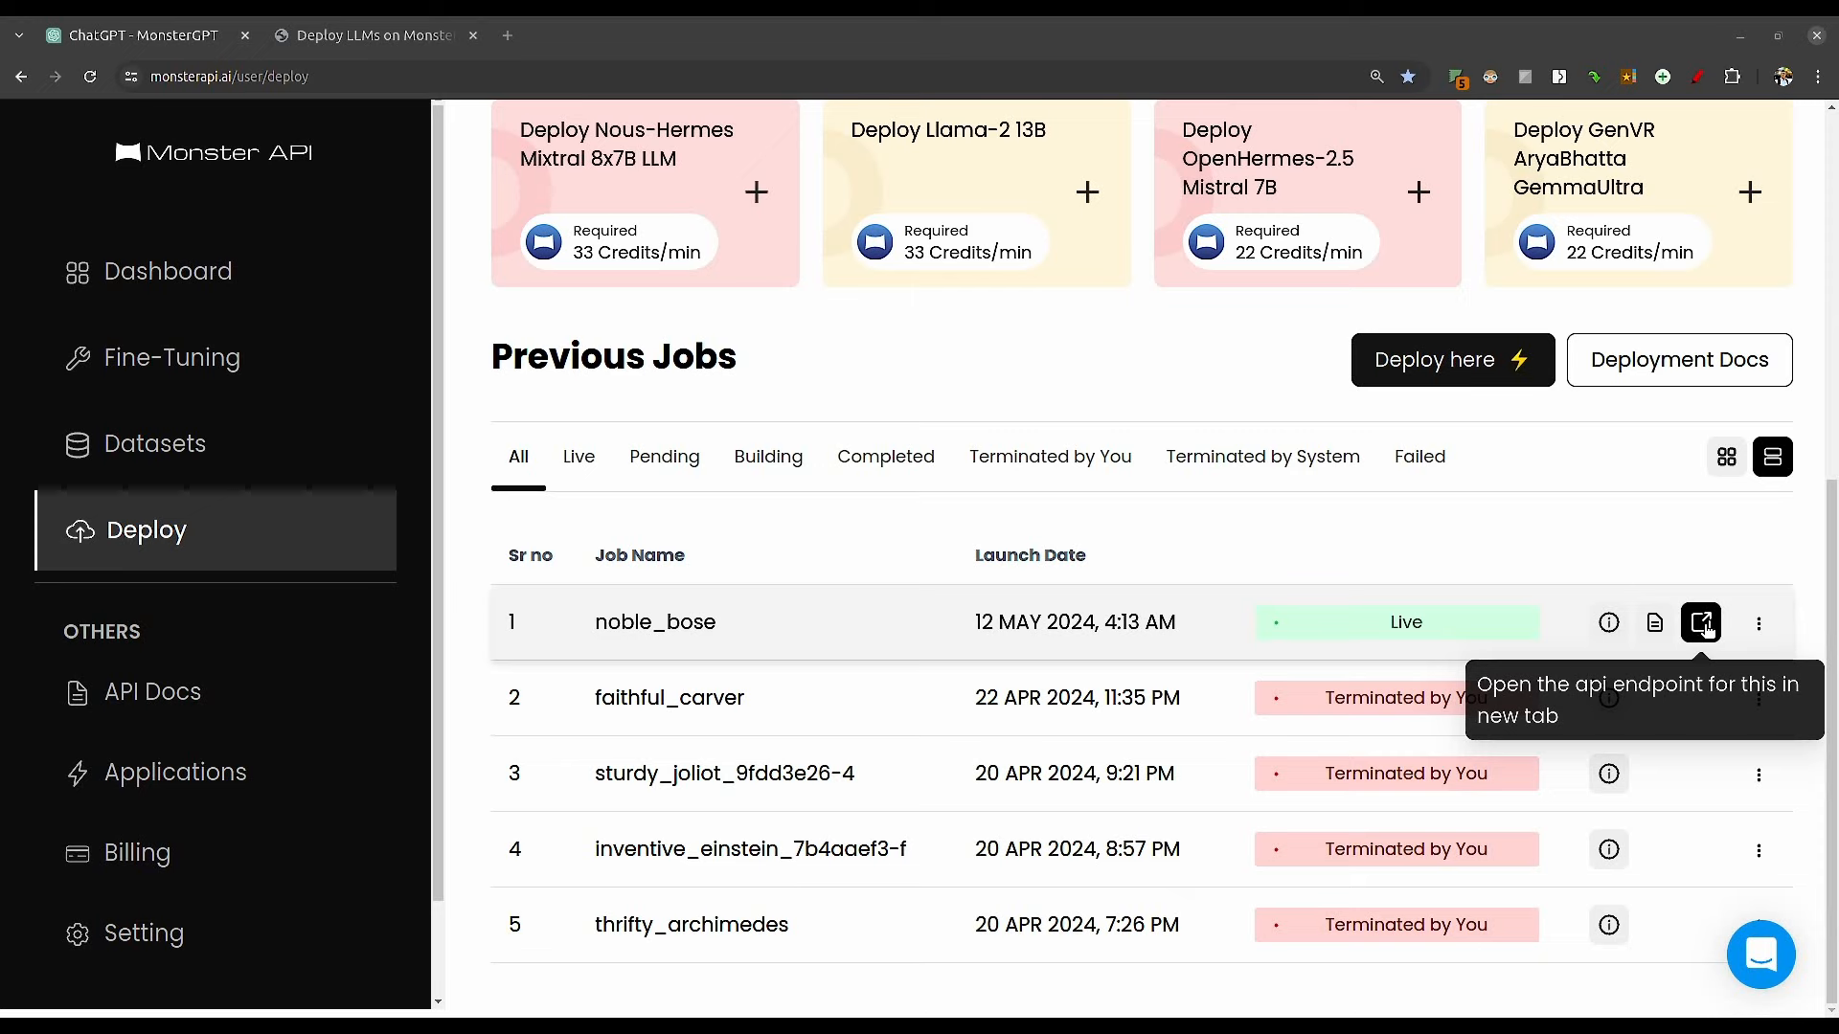
Open the noble_bose job's API endpoint documentation and bring up its HTTPBearer authorization form
left_click(1702, 624)
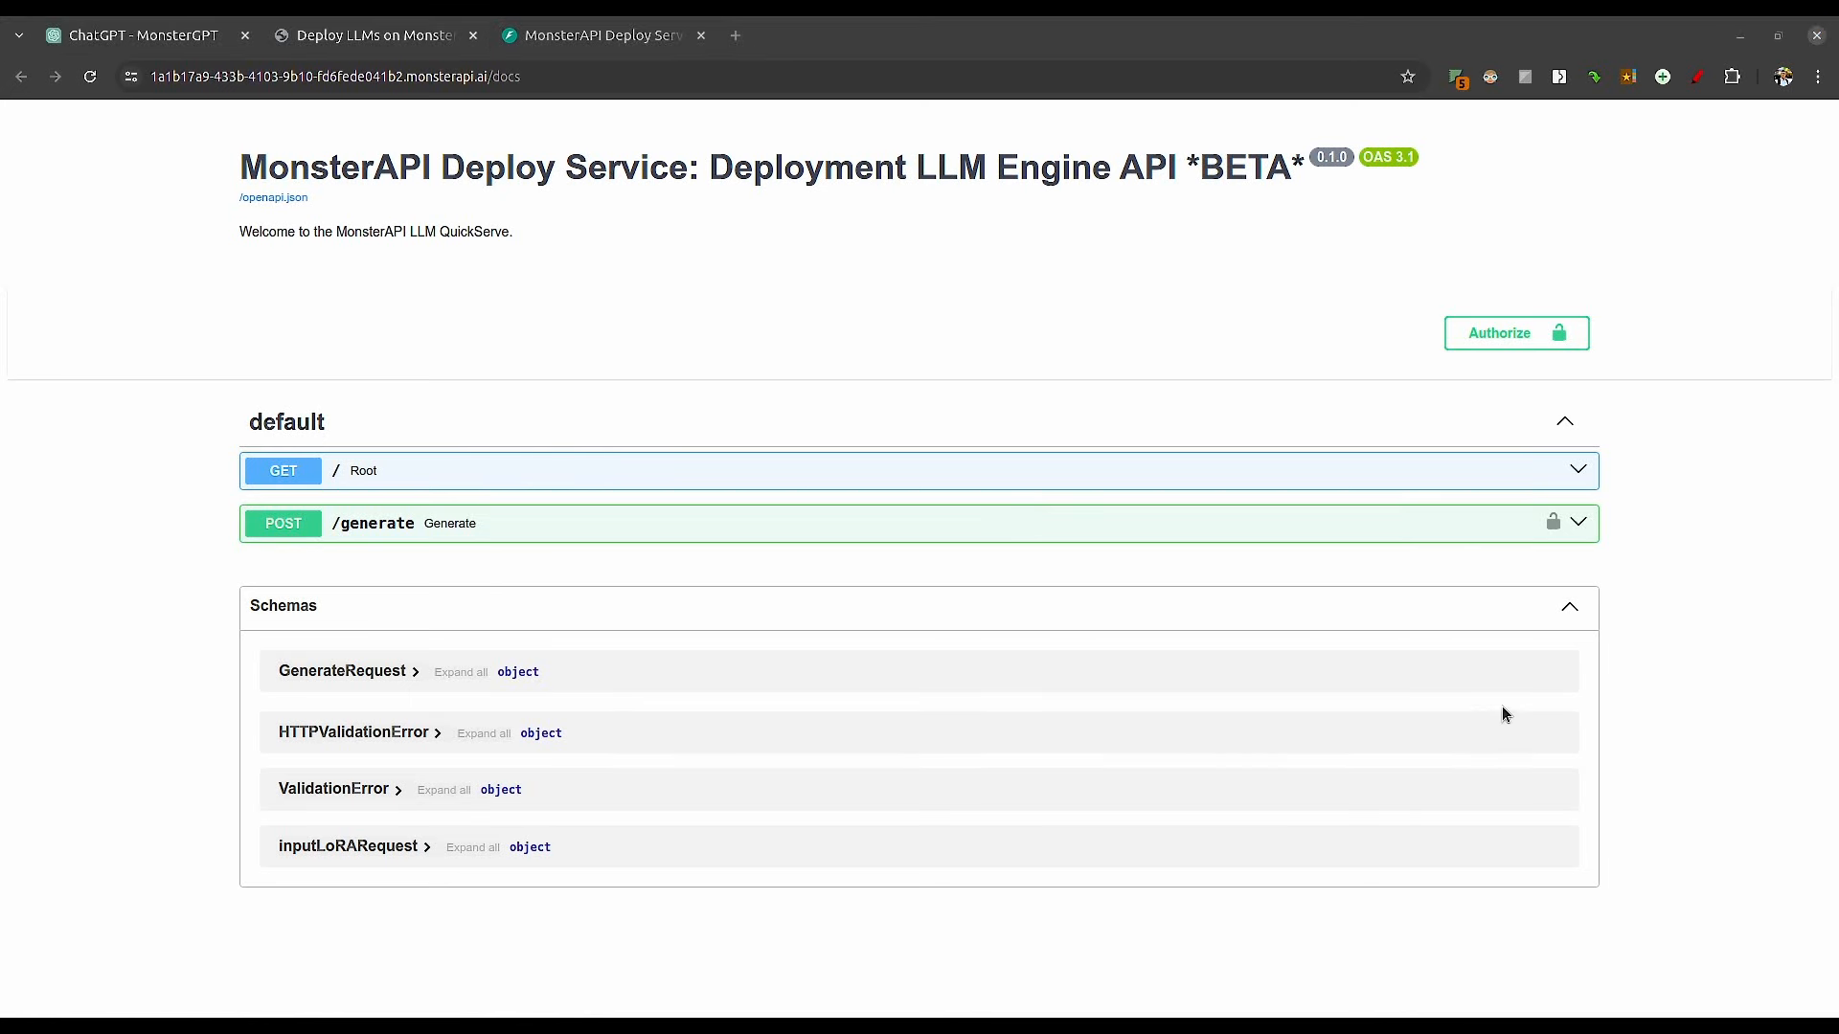
left_click(1487, 341)
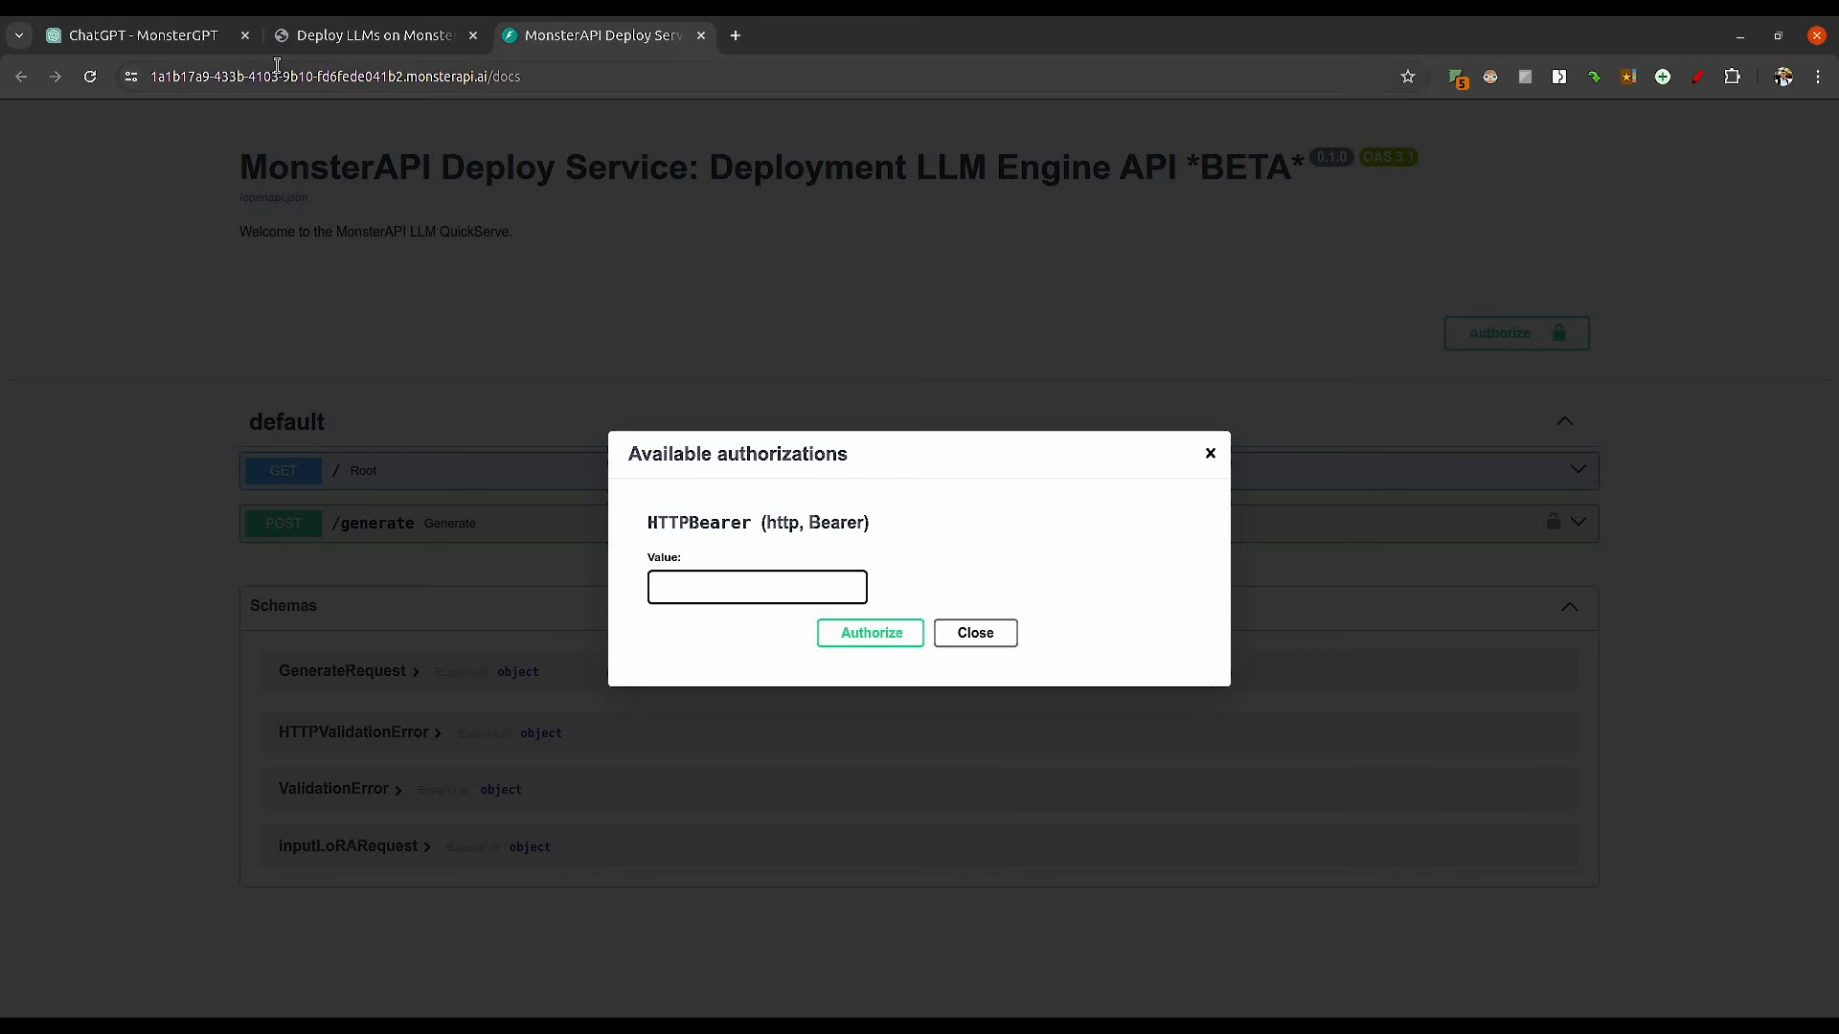
Copy the noble_bose job's API auth key from the MonsterAPI deploy page and paste it as the HTTPBearer value in the endpoint documentation
mouse_move(385, 44)
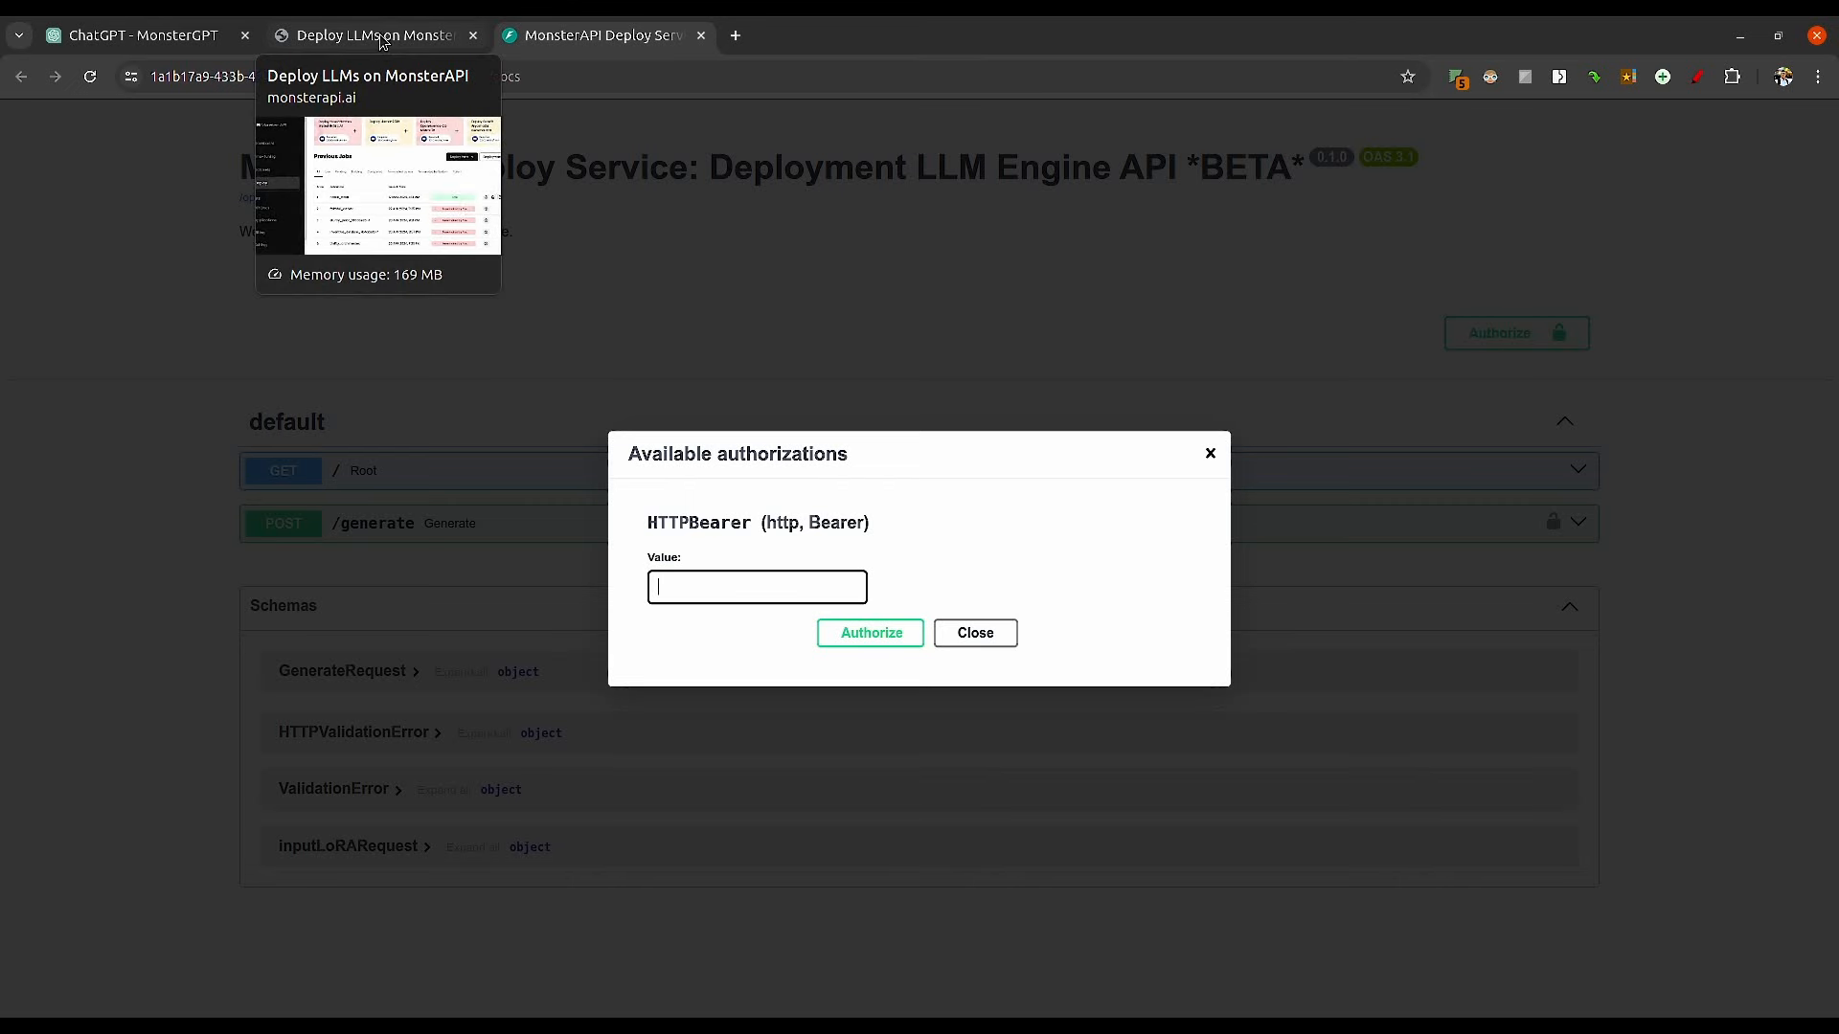
left_click(382, 42)
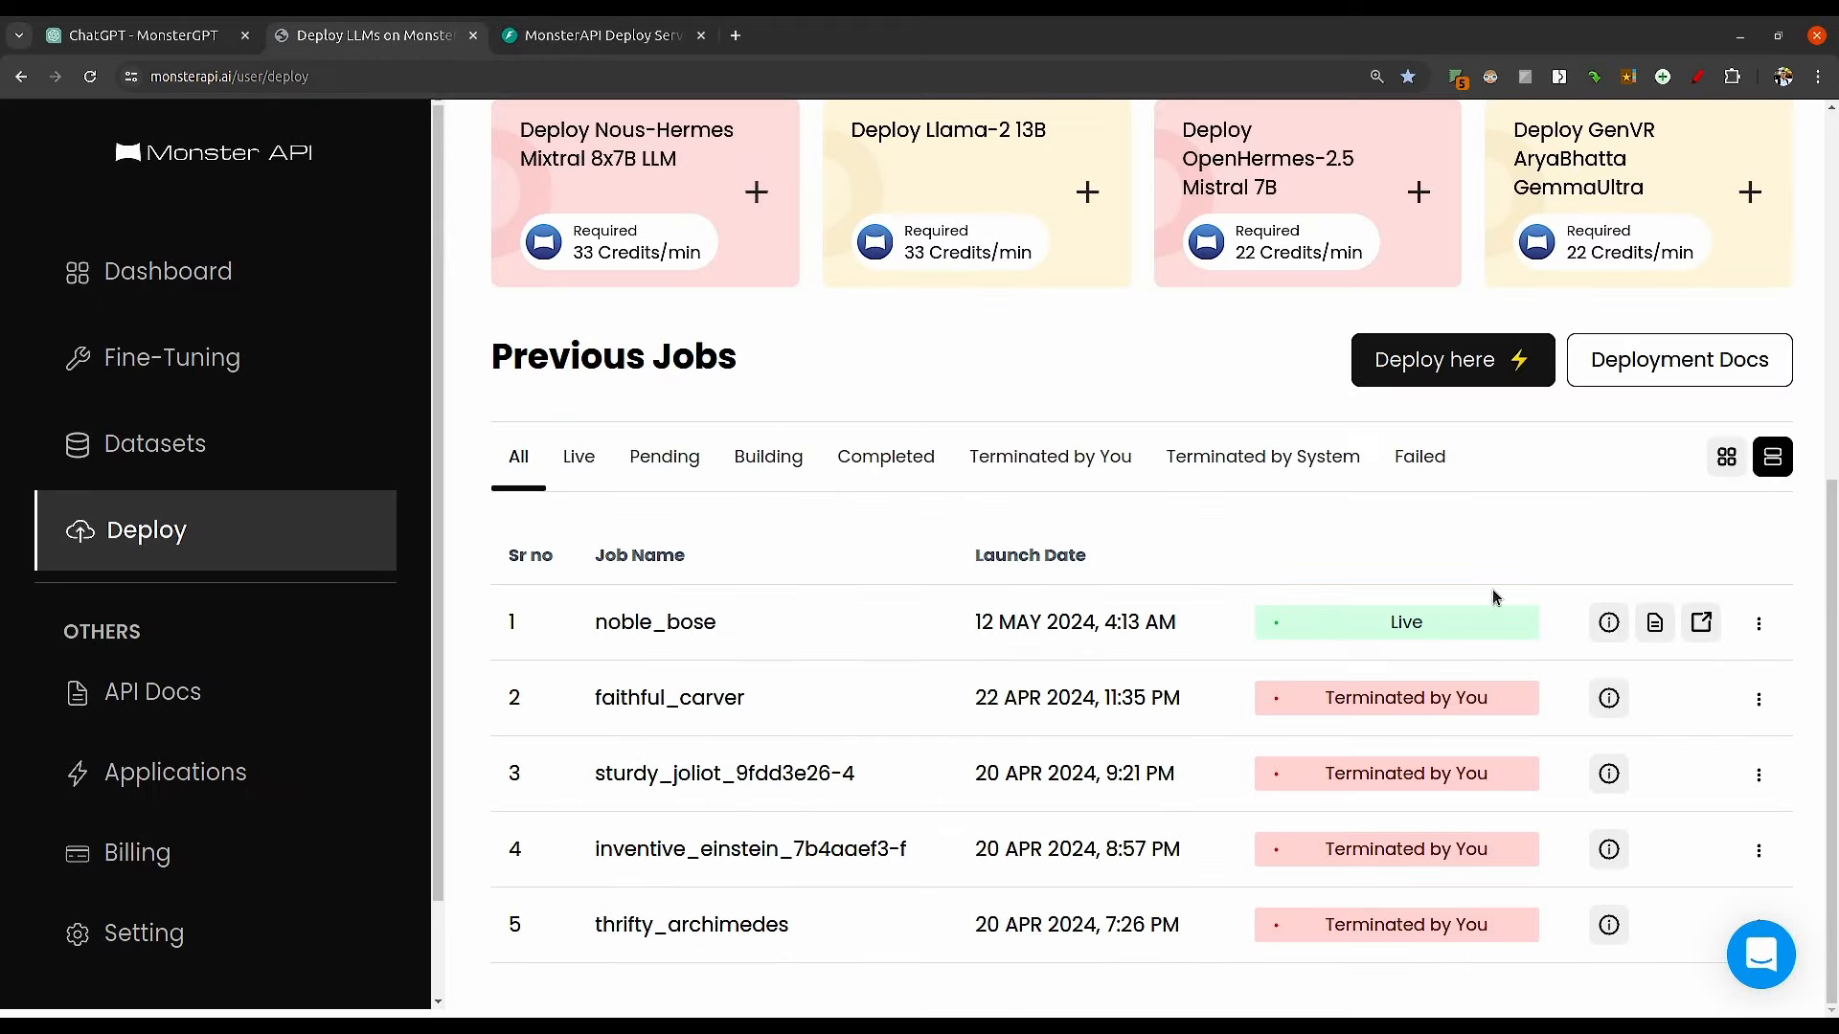
left_click(1759, 625)
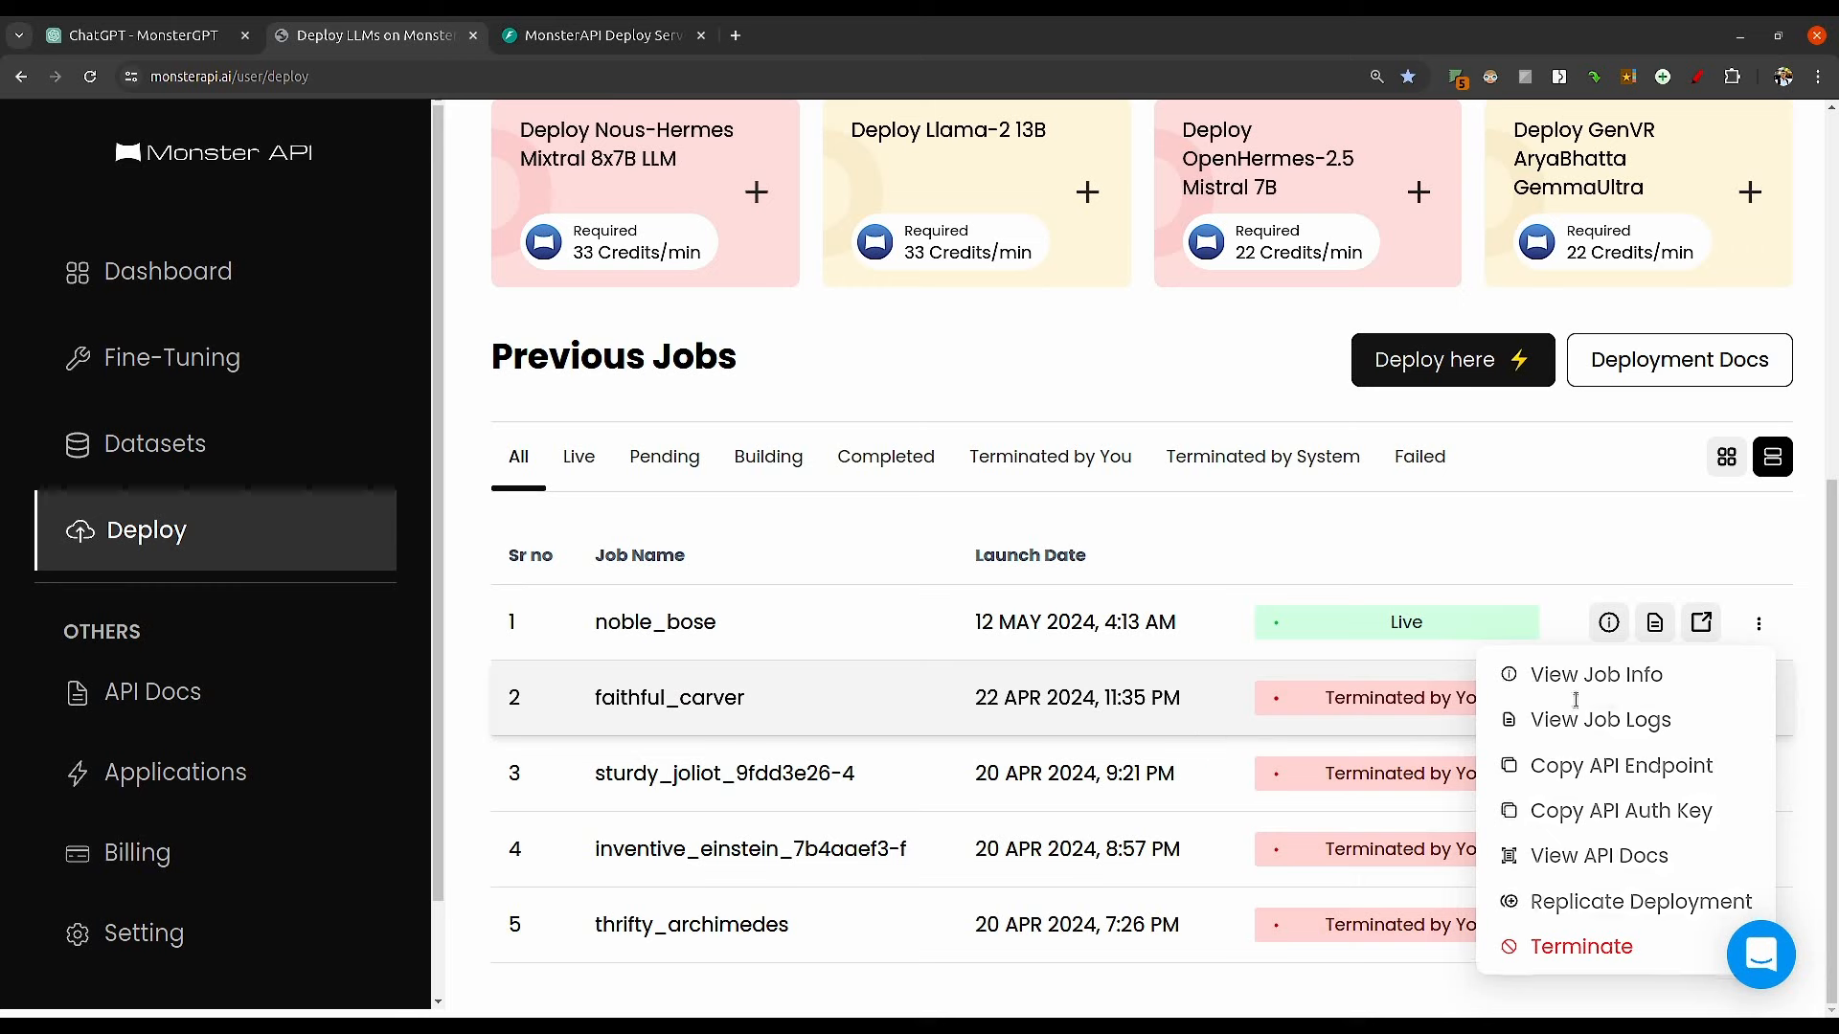
left_click(895, 711)
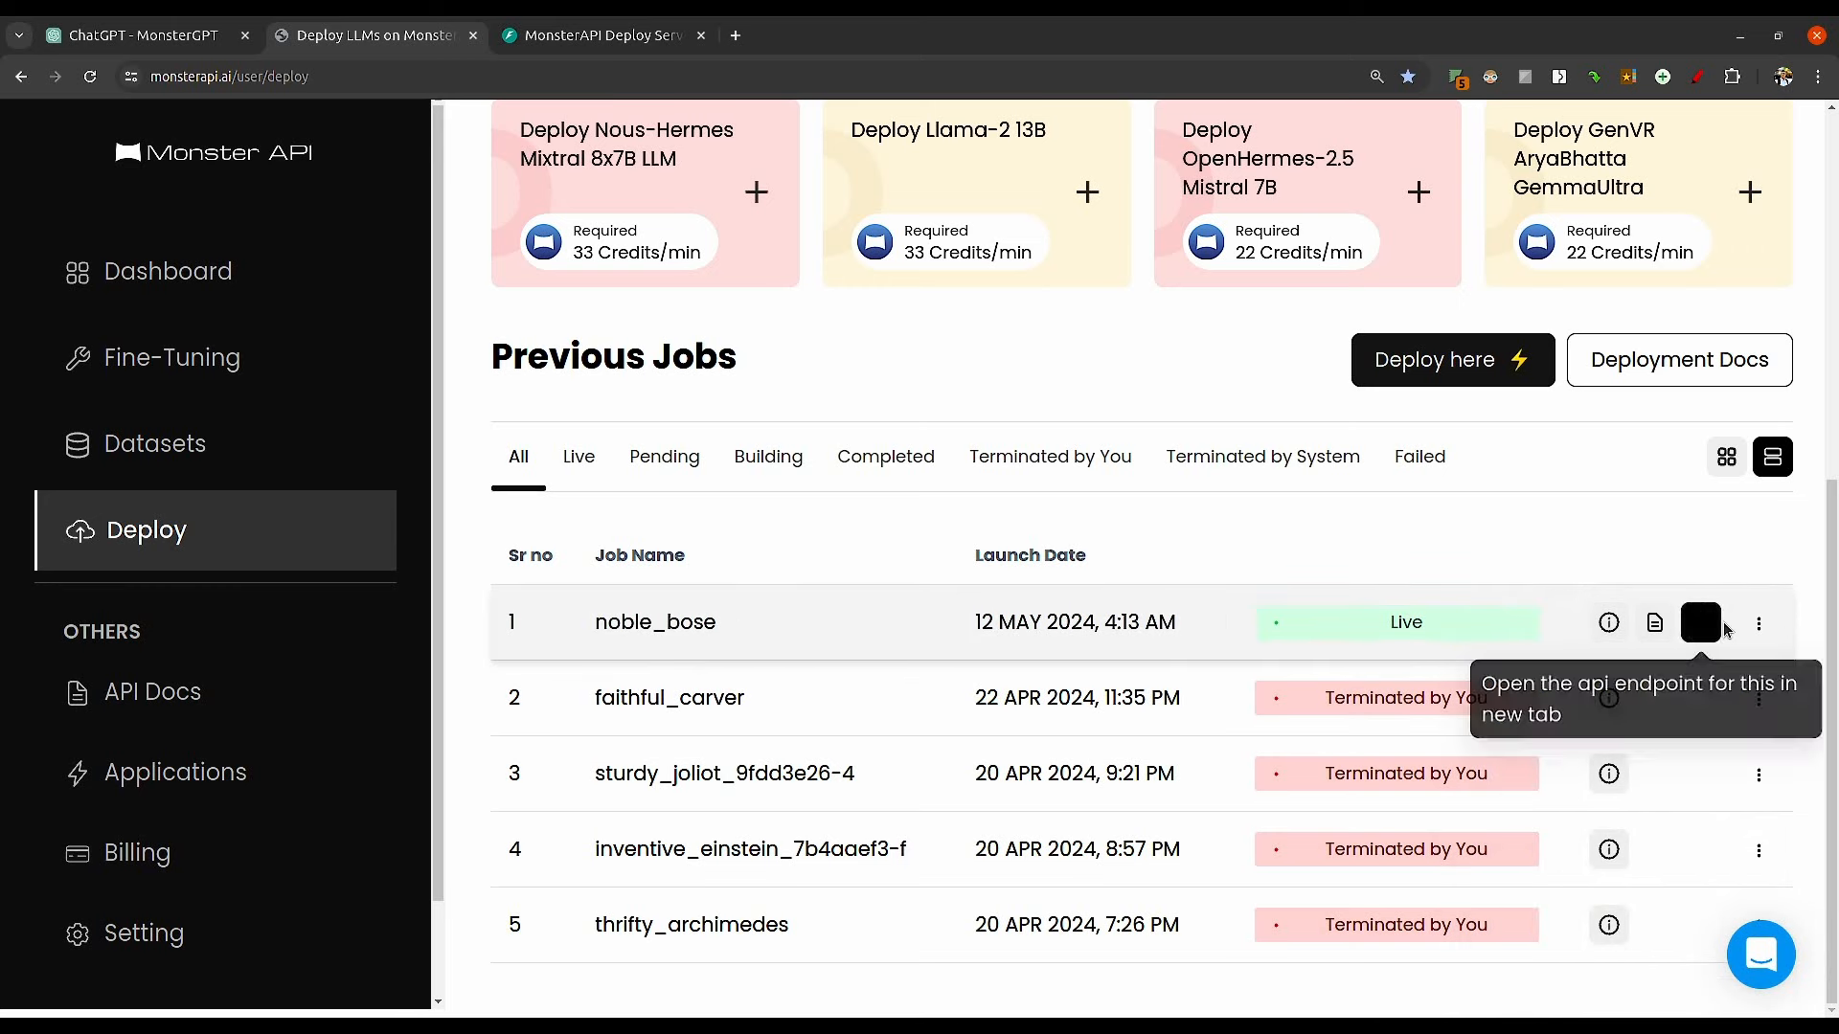
left_click(1759, 625)
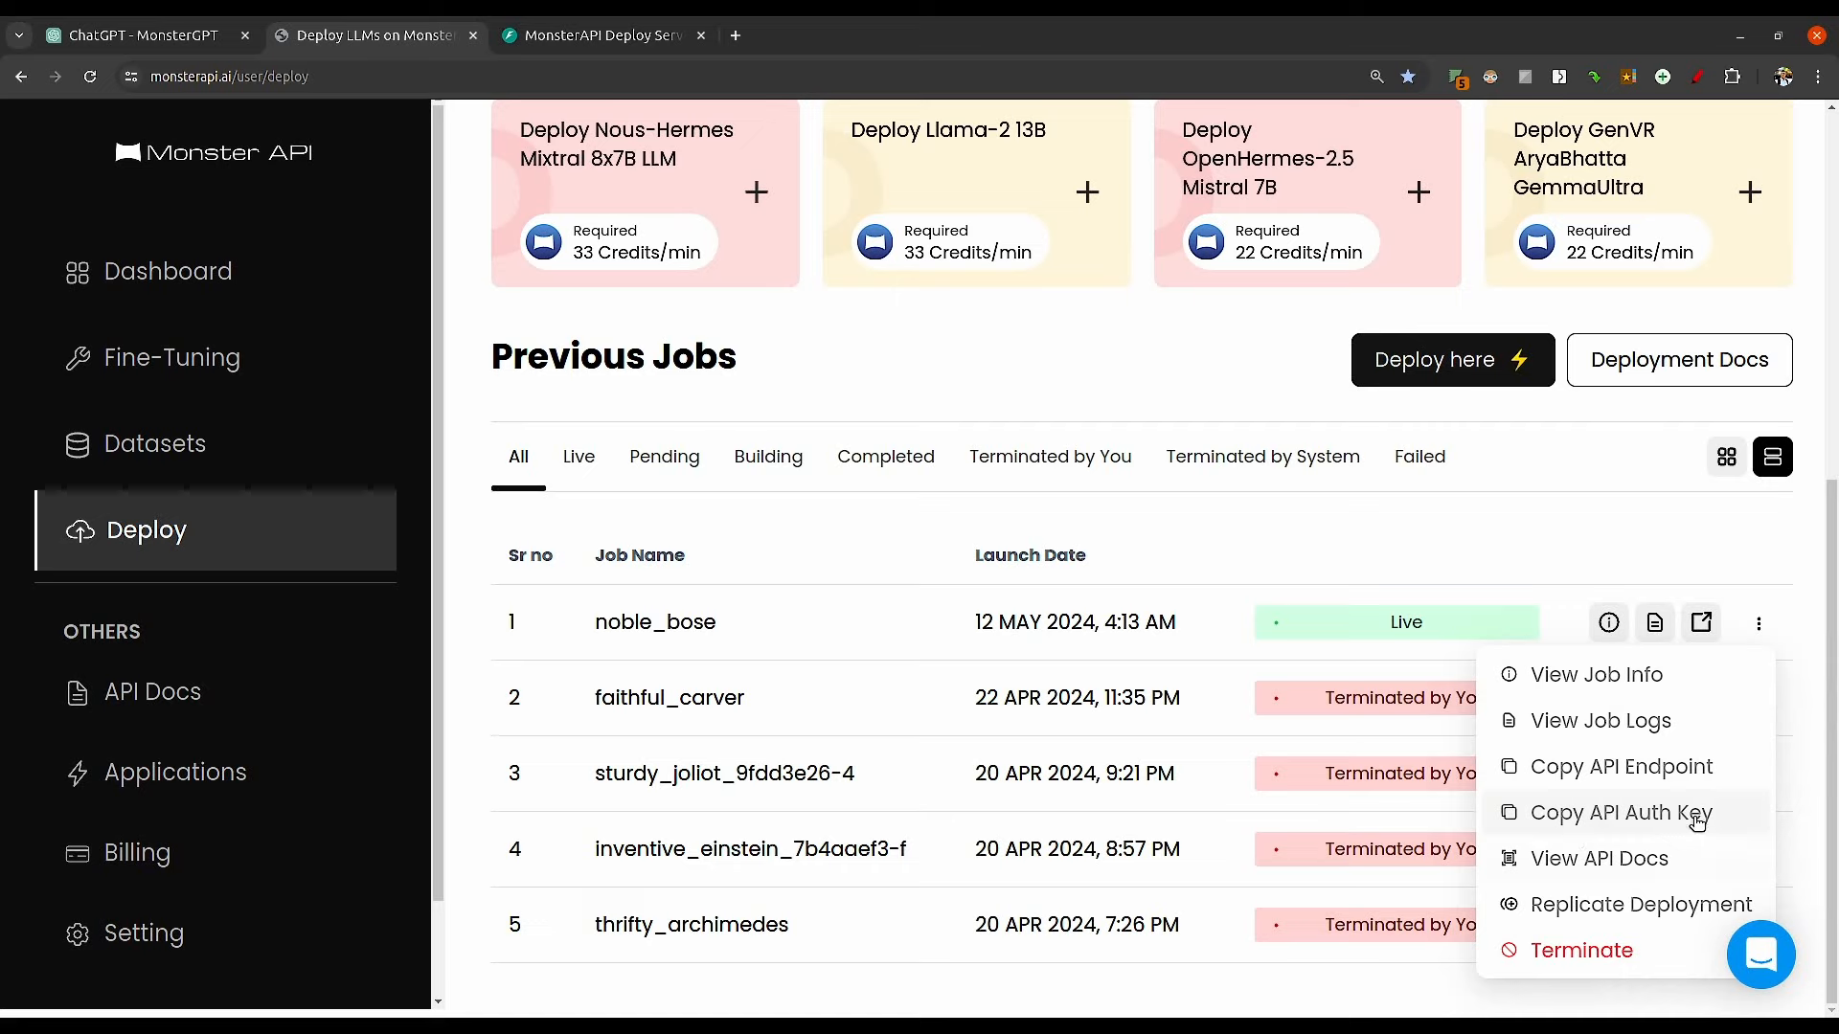
left_click(1626, 821)
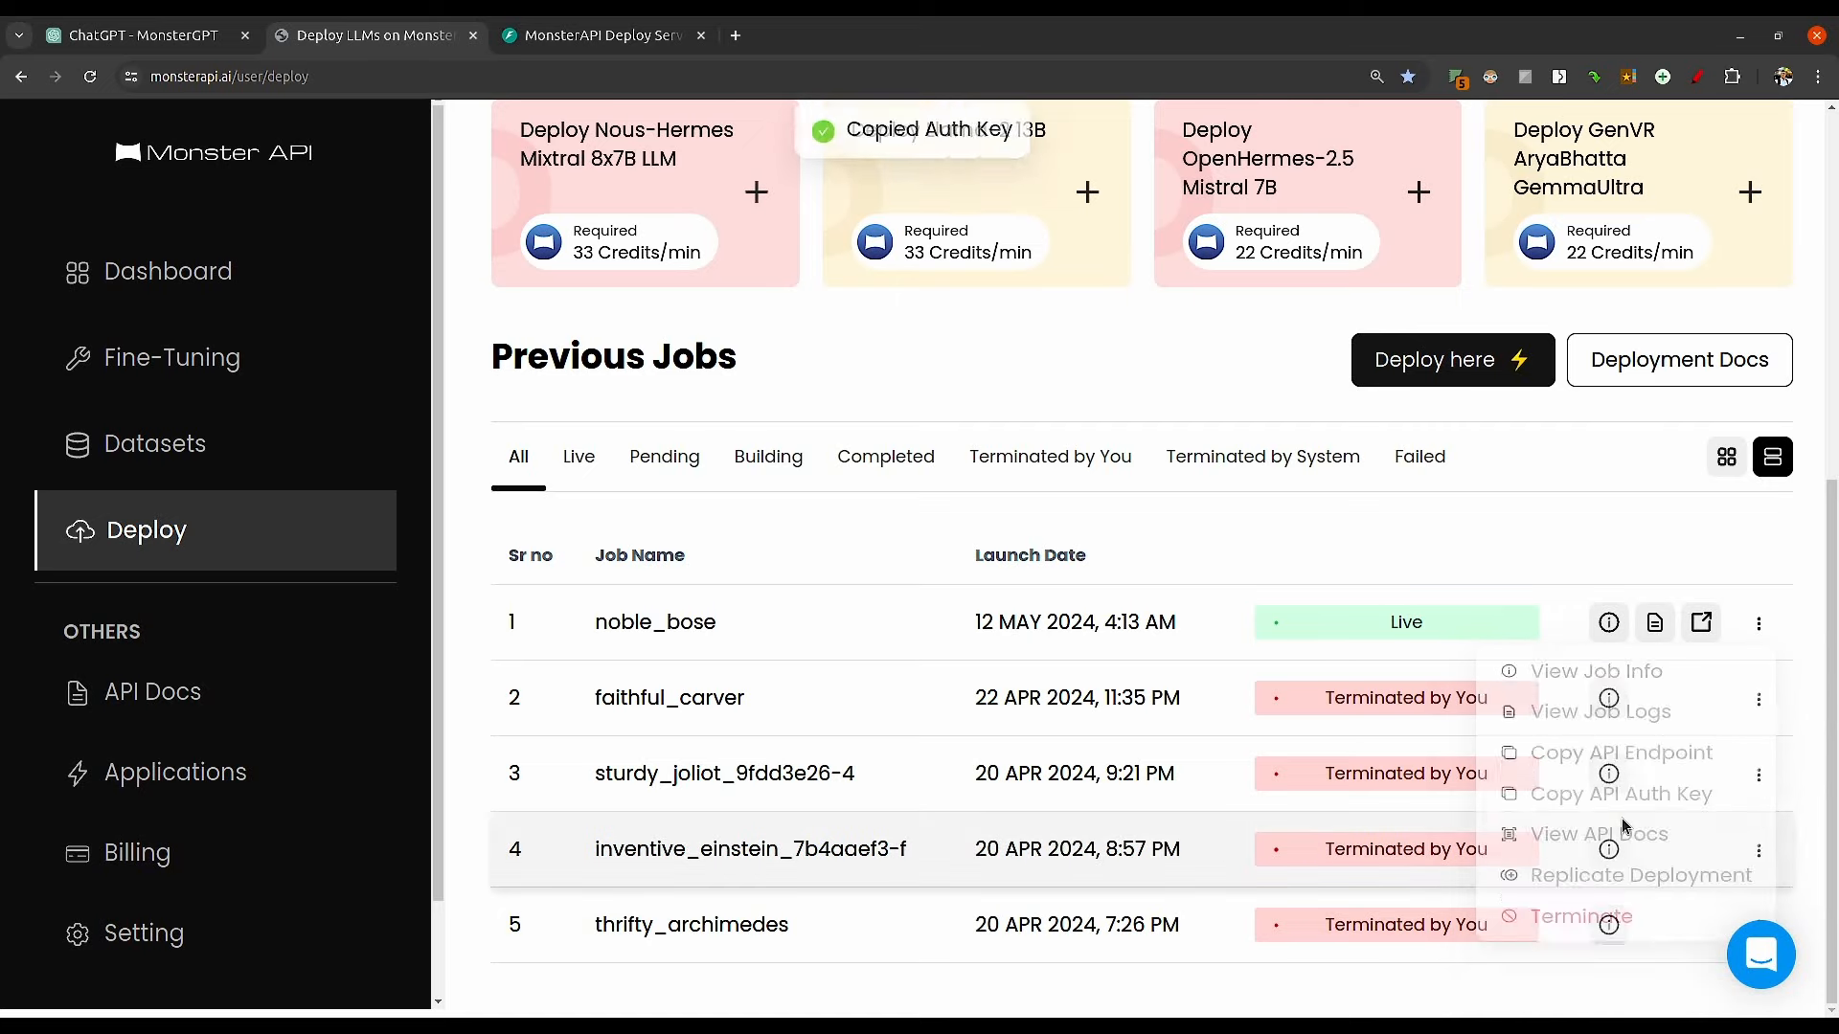
left_click(594, 46)
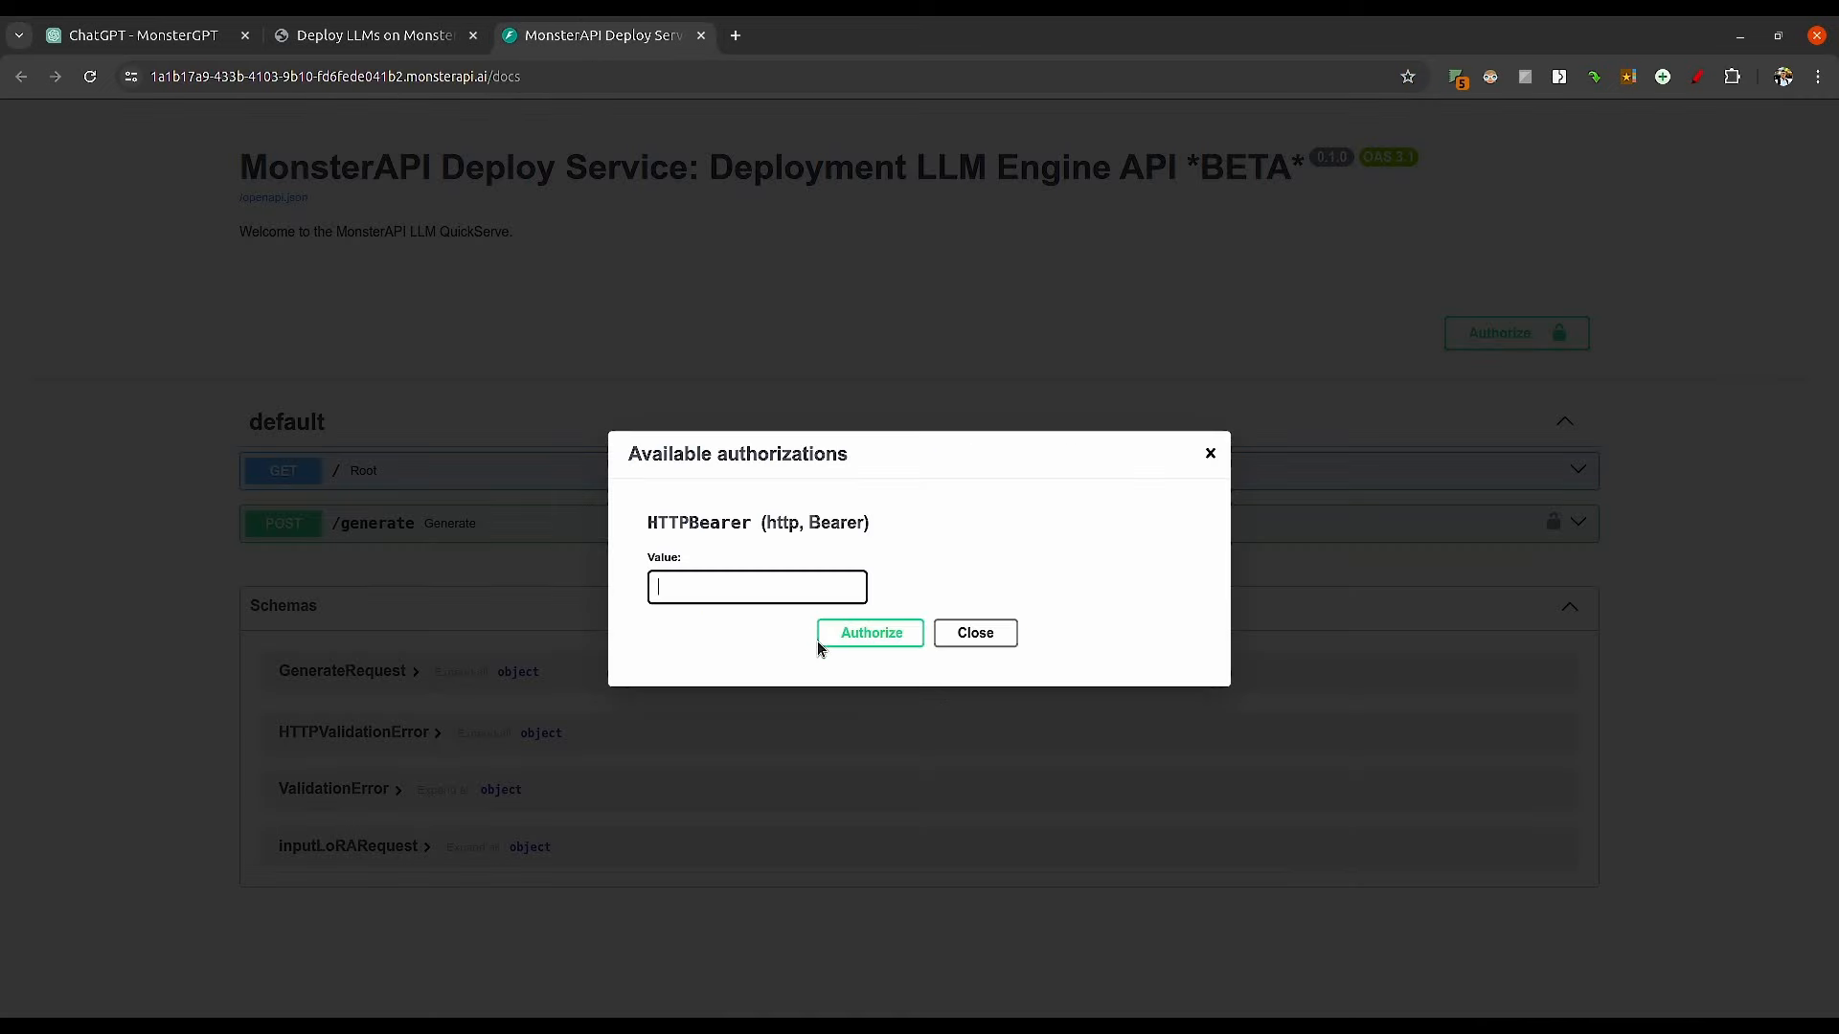
key("ctrl+v")
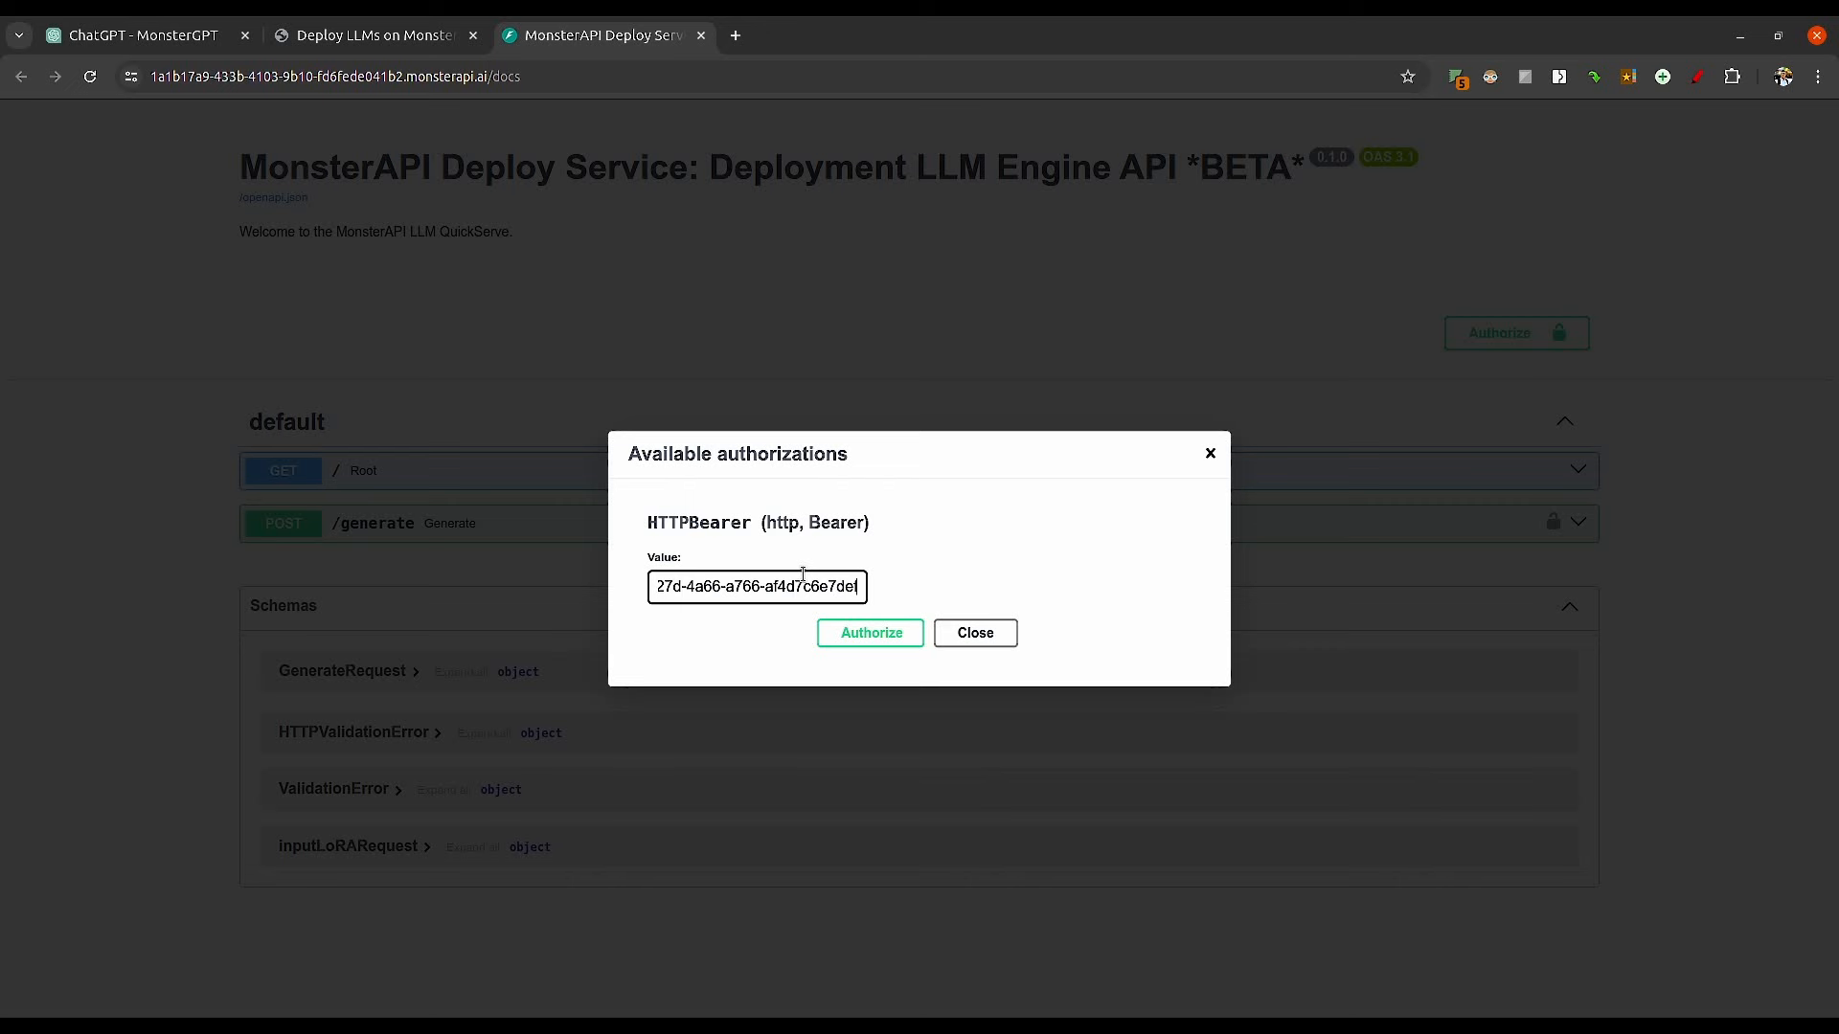
Authorize the endpoint documentation with the entered HTTPBearer value, close the authorization form and expand the POST /generate operation
left_click(897, 636)
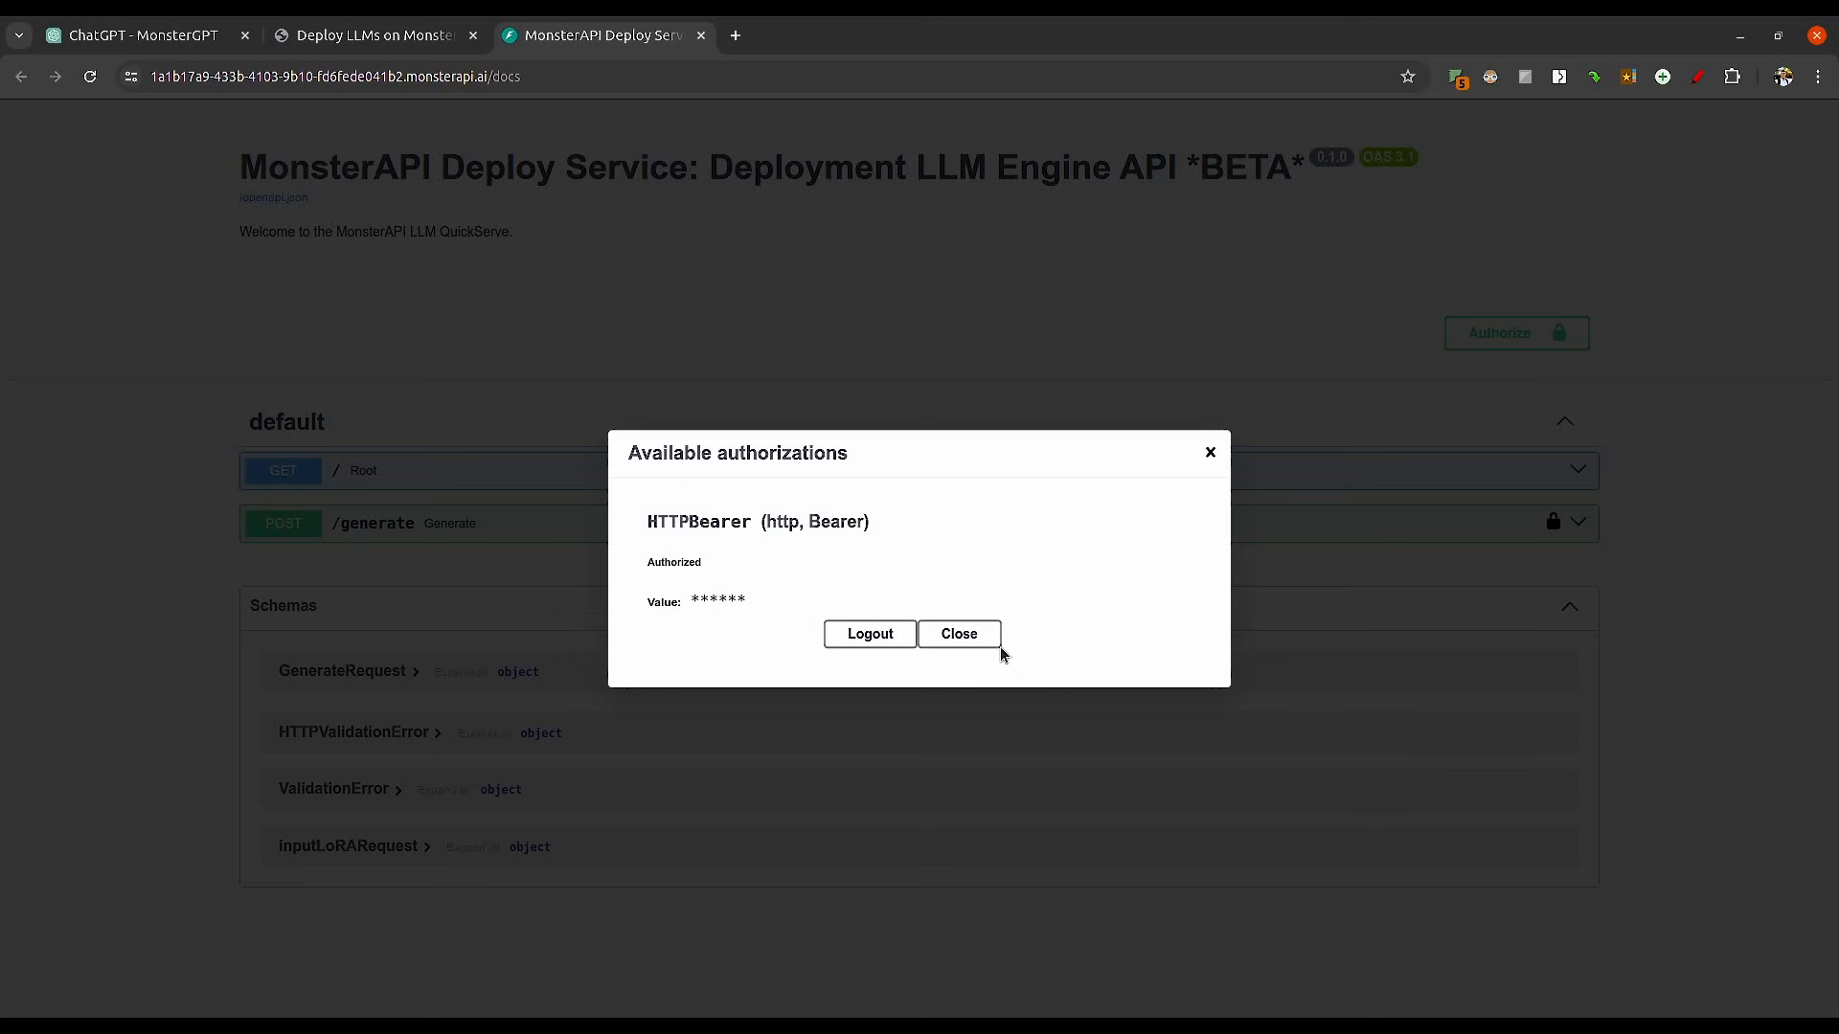
left_click(1210, 455)
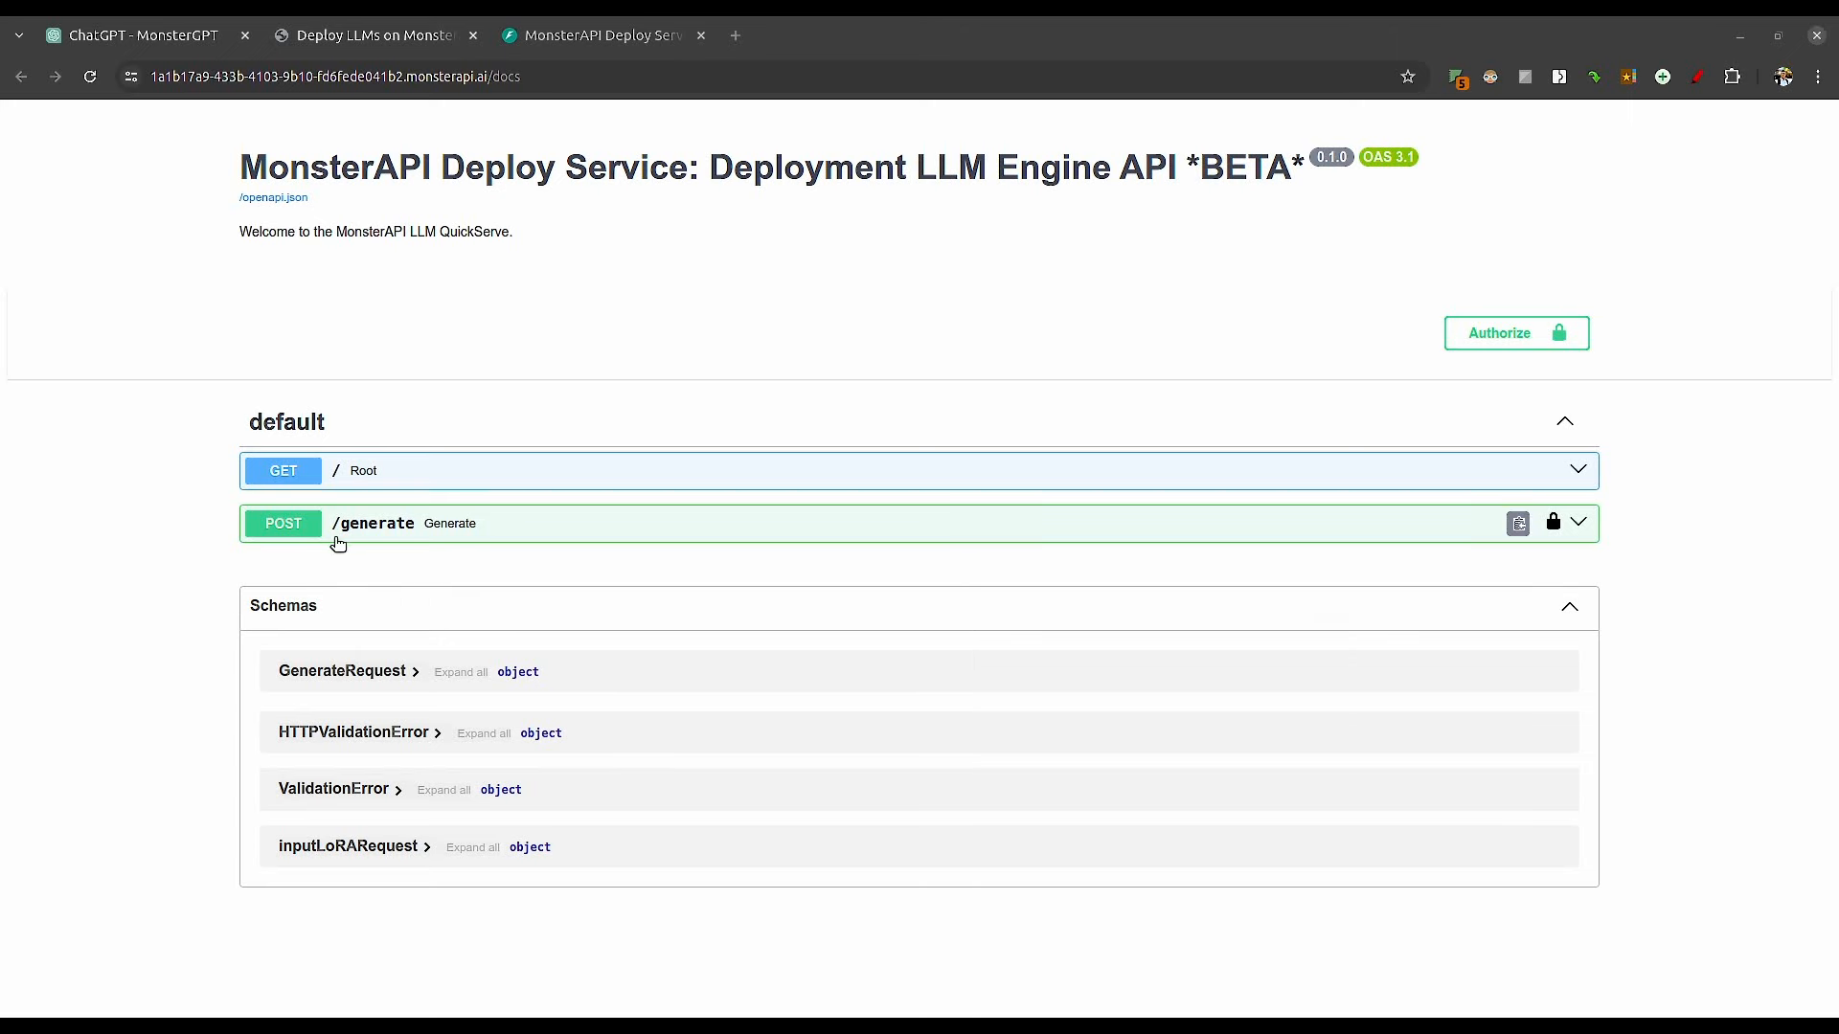
left_click(434, 527)
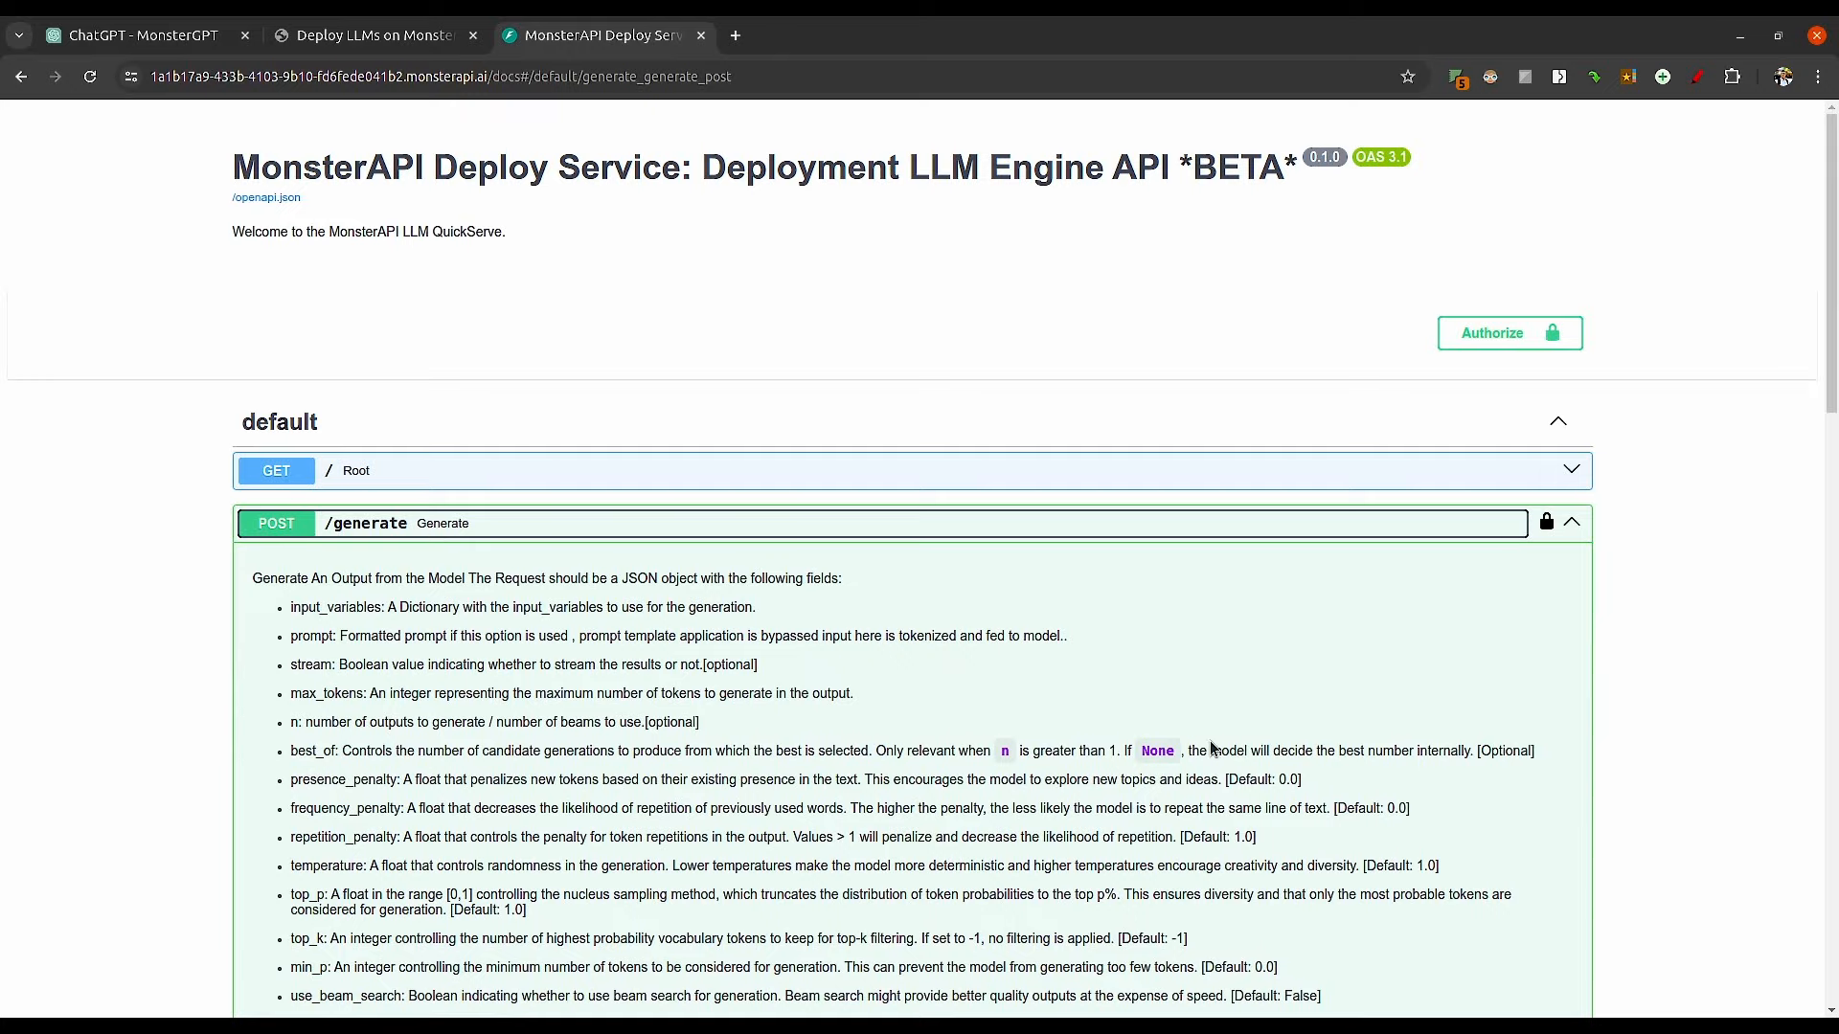
Read the /generate field descriptions, including max_tokens, presence_penalty, frequency_penalty, repetition_penalty and top_k
scroll(1210, 740, "down", 5)
scroll(1210, 739, "up", 5)
scroll(1810, 463, "down", 2)
scroll(1810, 468, "down", 1)
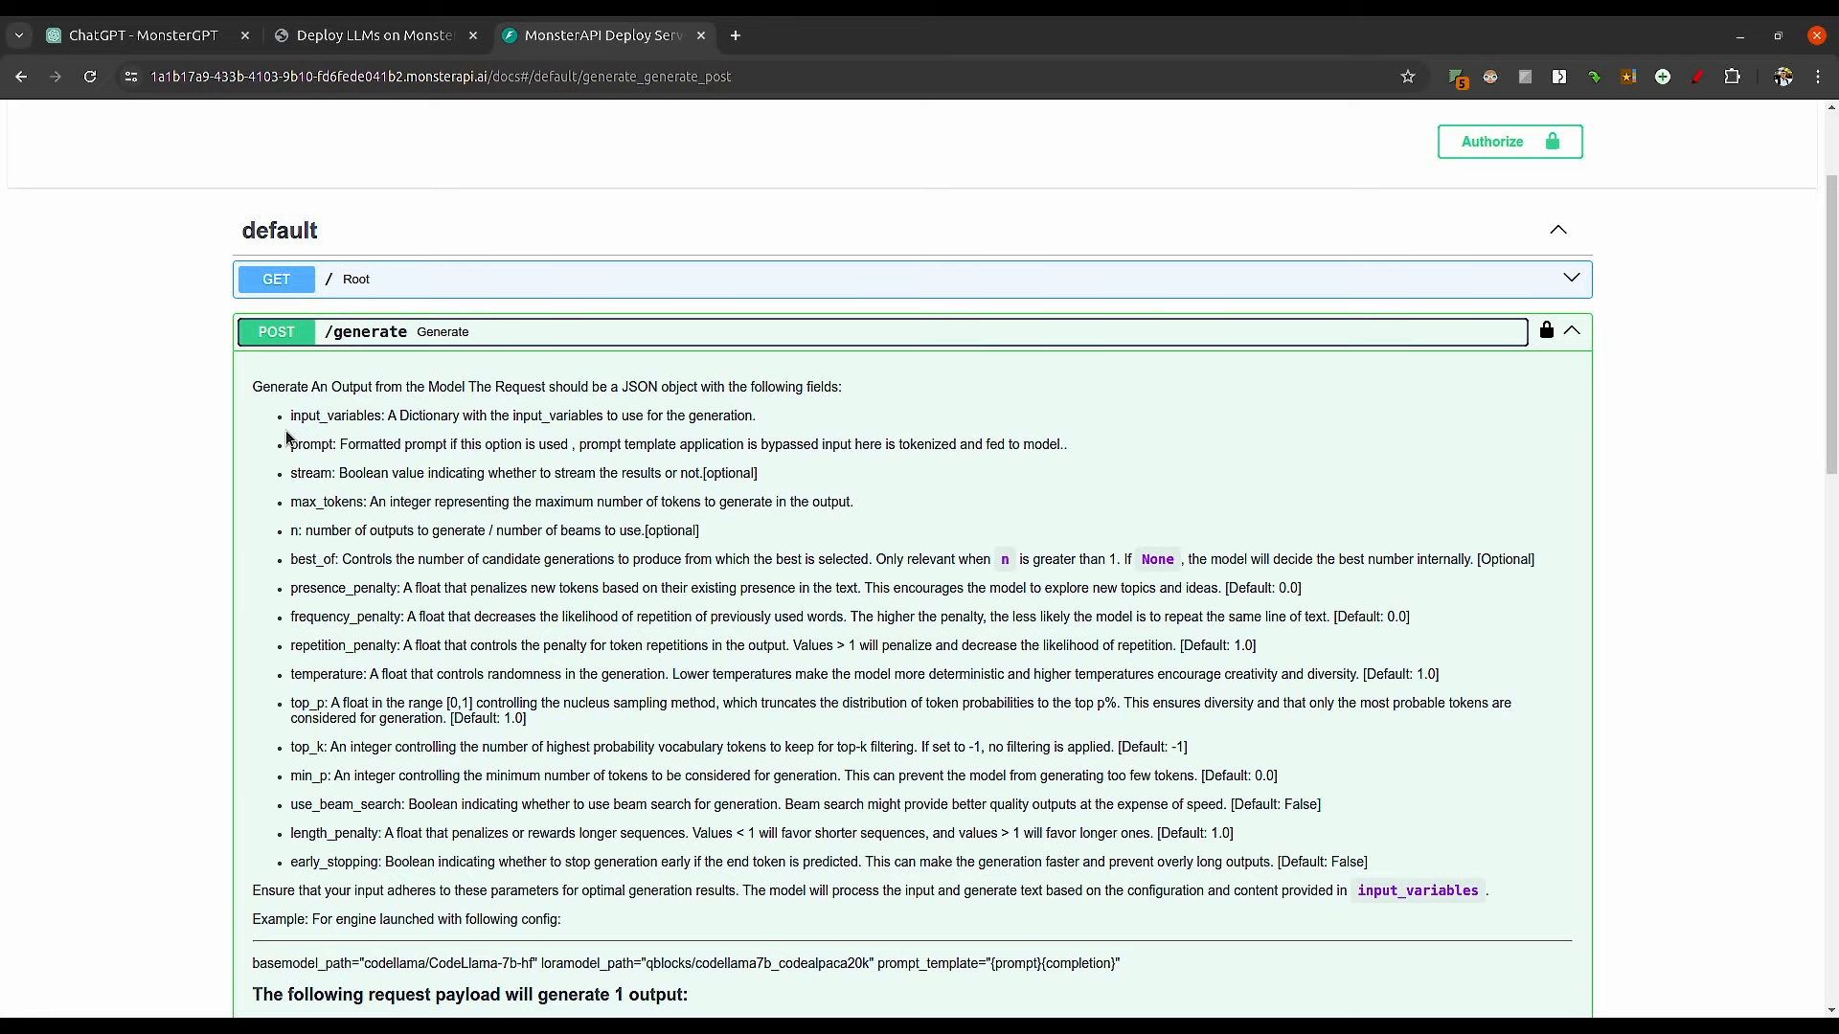
left_click_drag(289, 418, 486, 778)
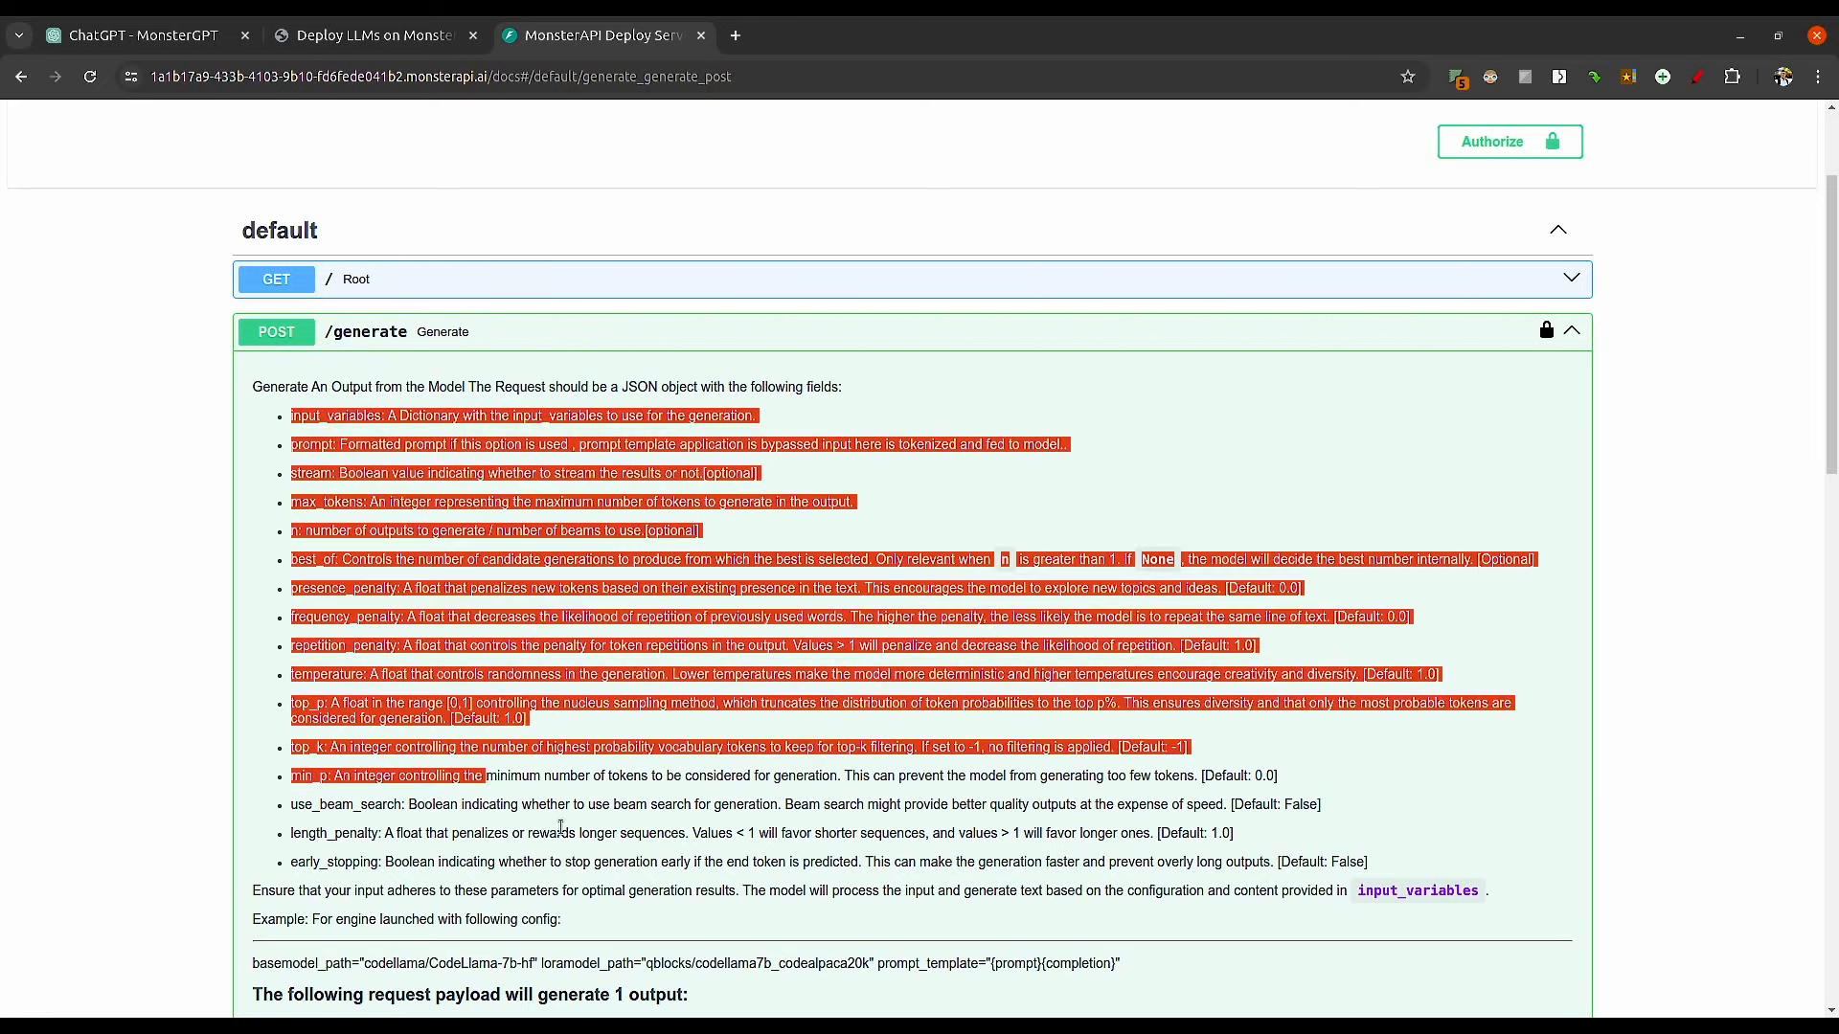
left_click(673, 874)
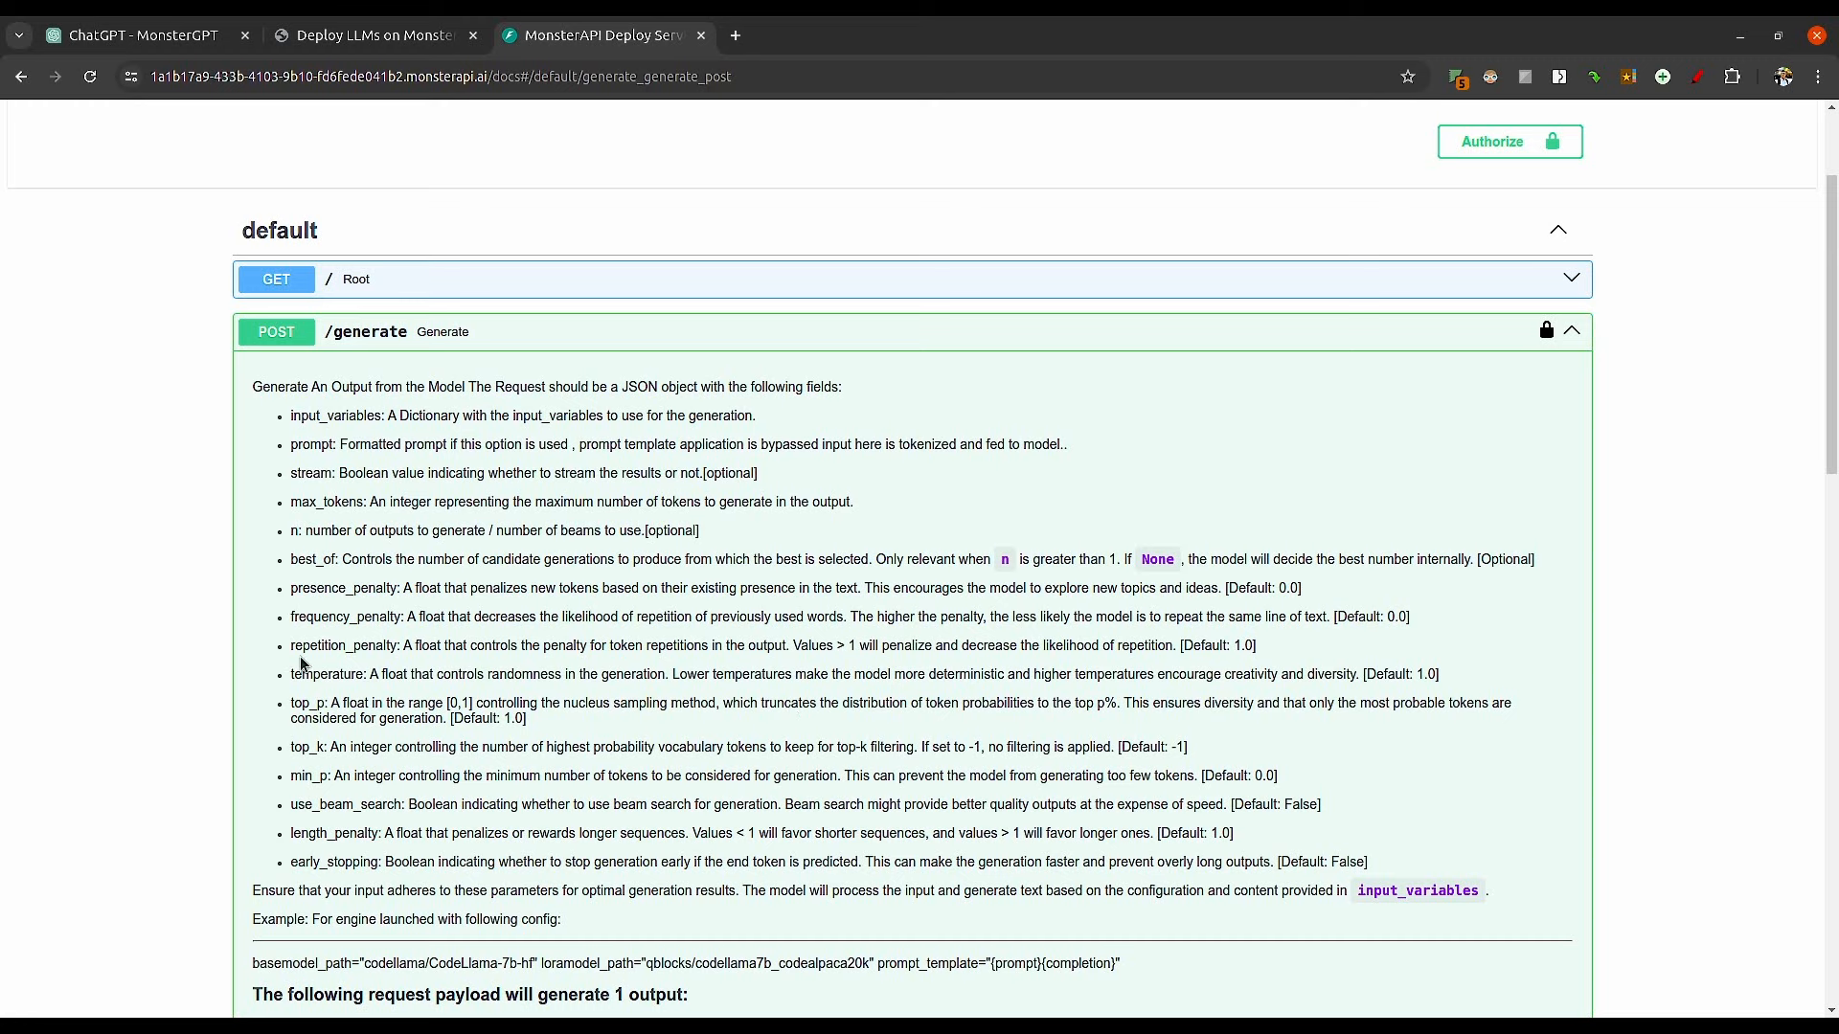
left_click_drag(291, 649, 402, 646)
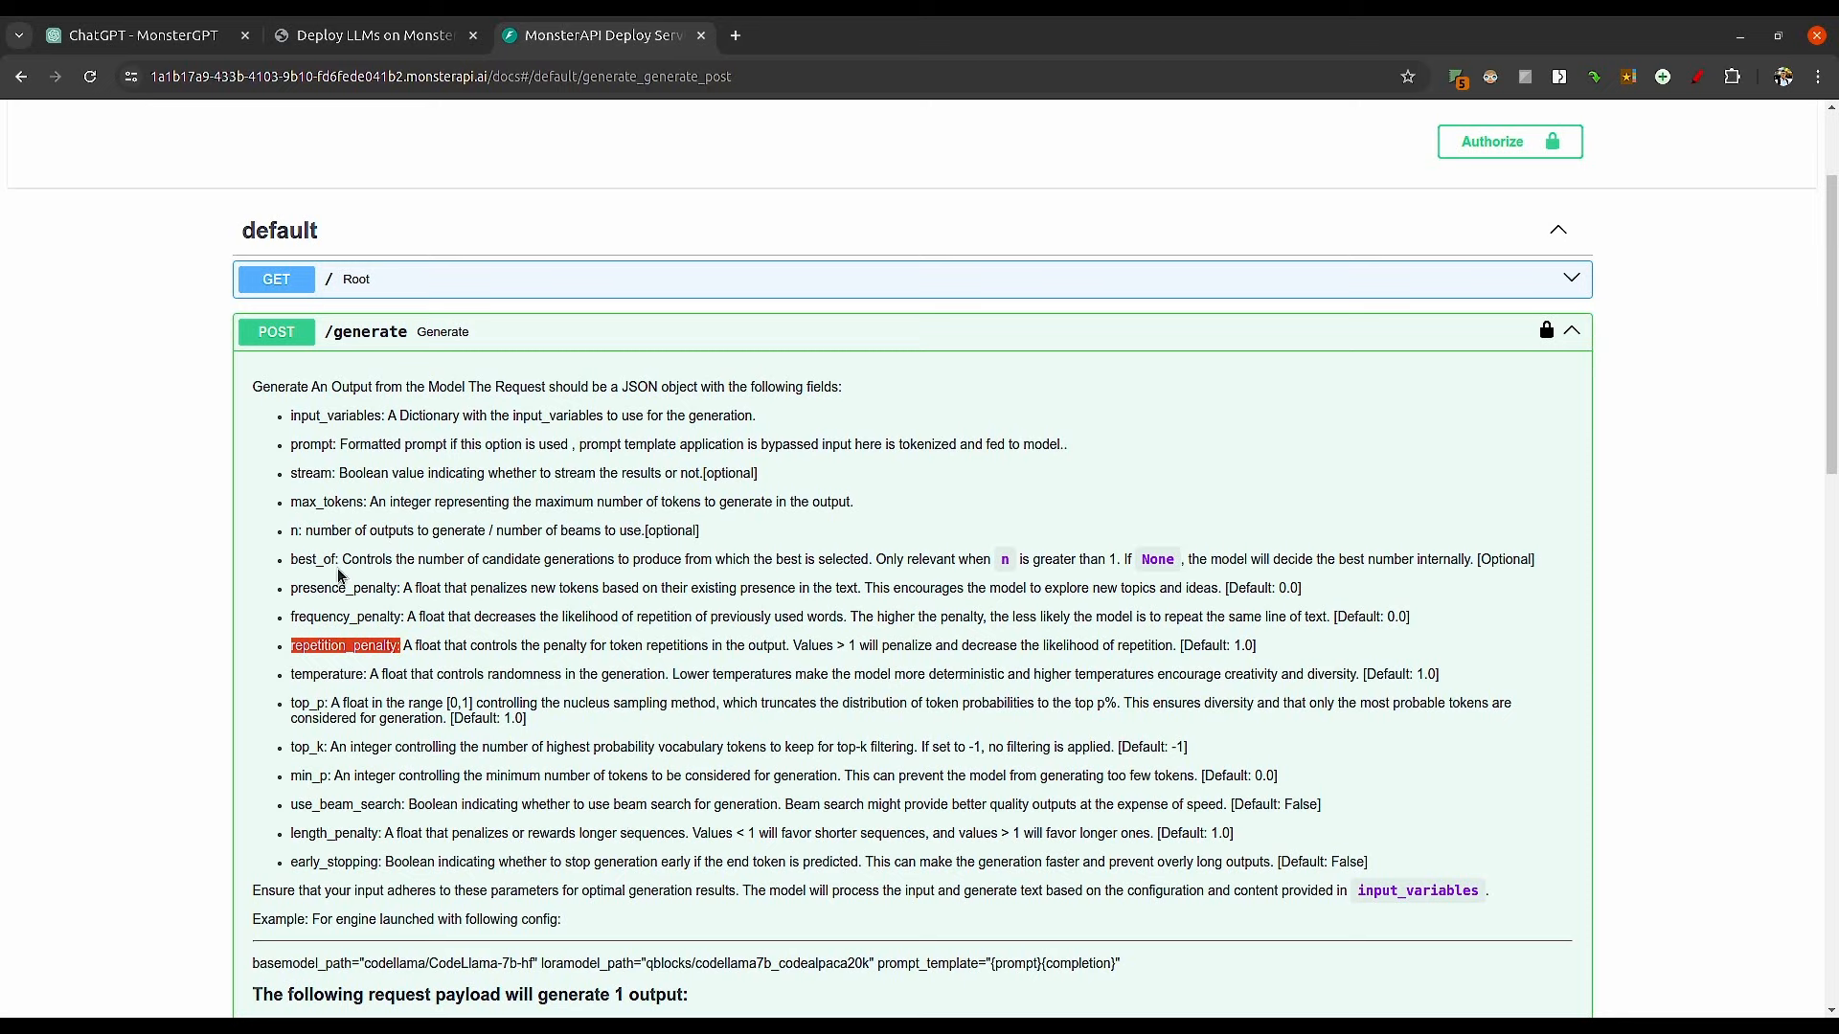
left_click_drag(292, 503, 392, 522)
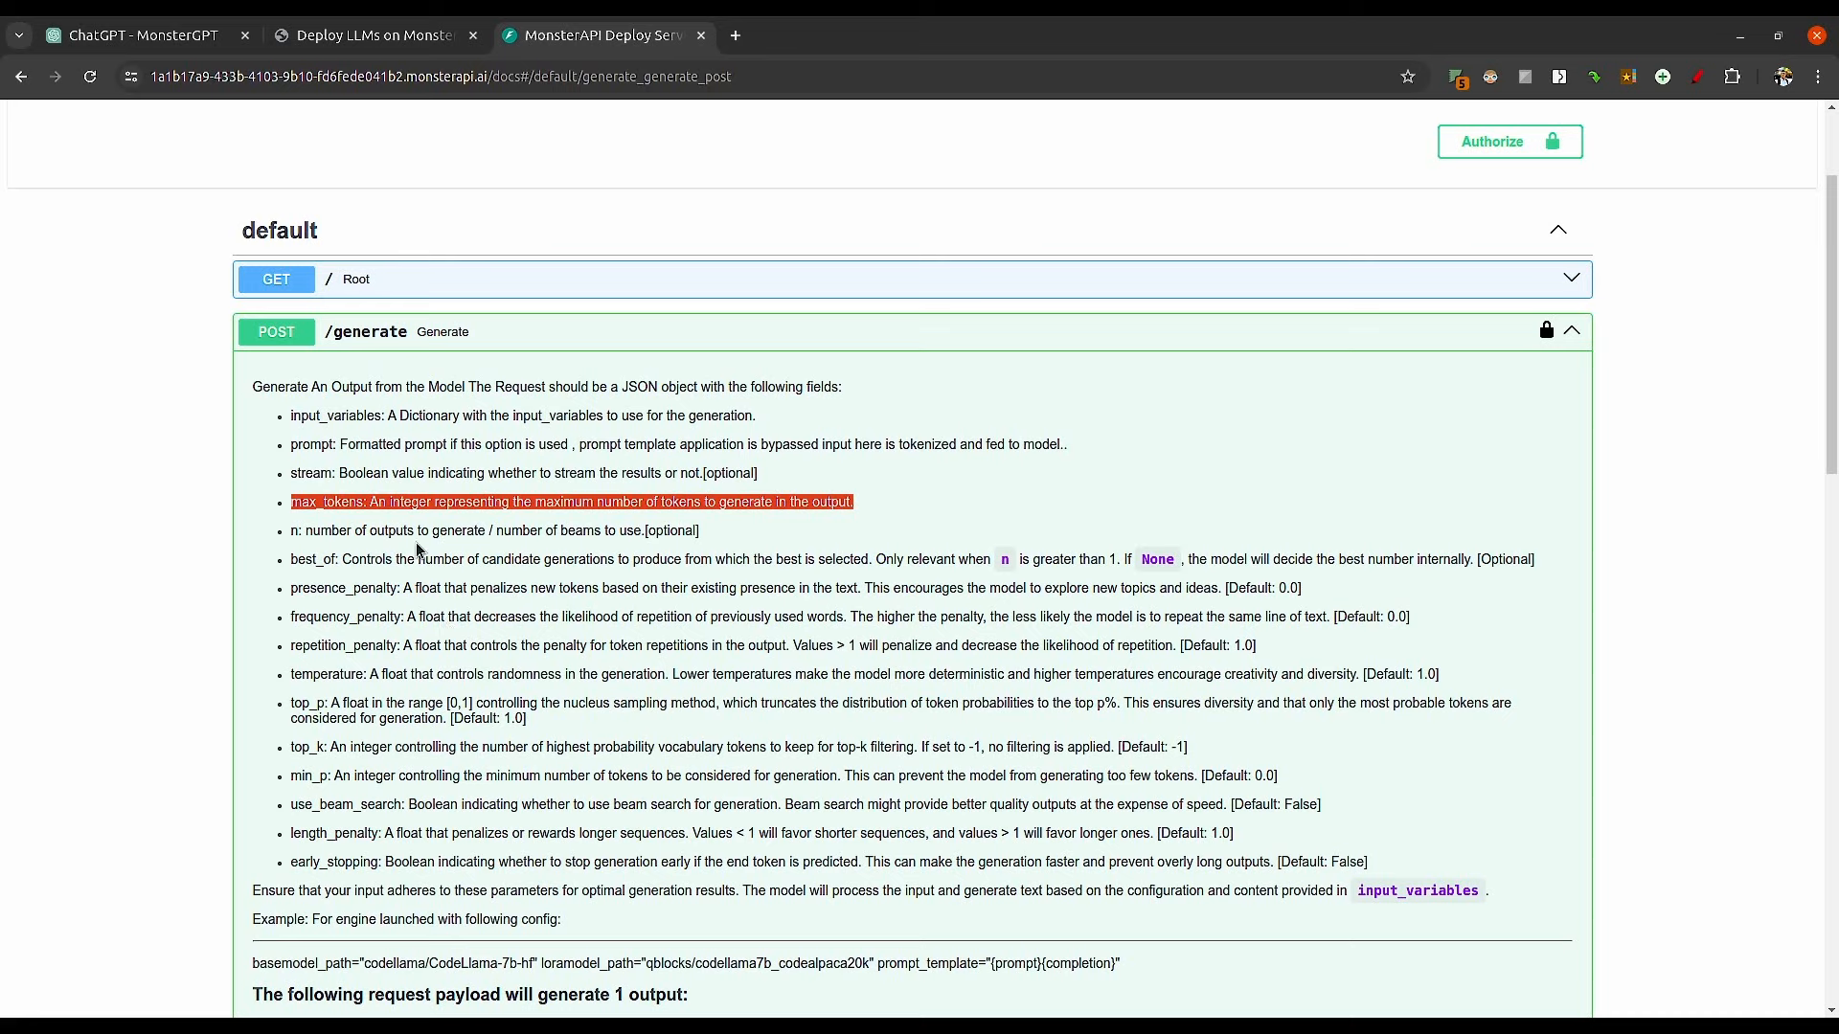
triple_click(287, 590)
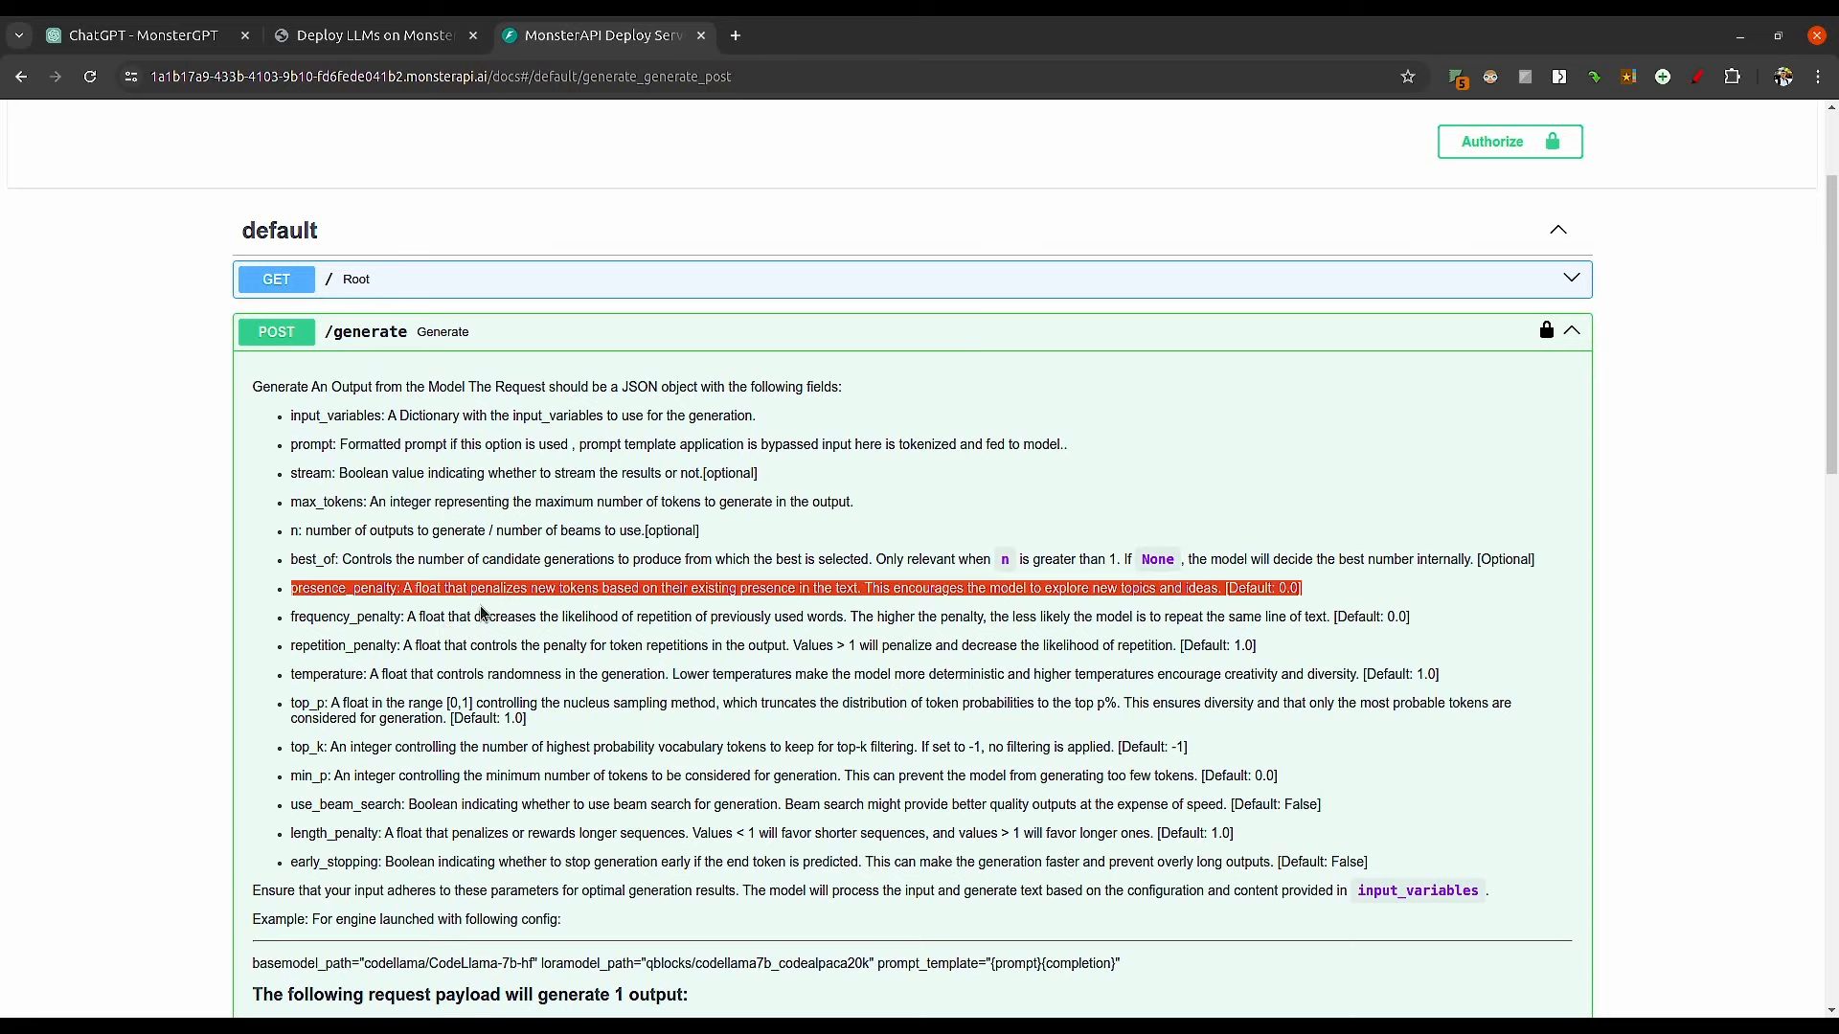
triple_click(316, 618)
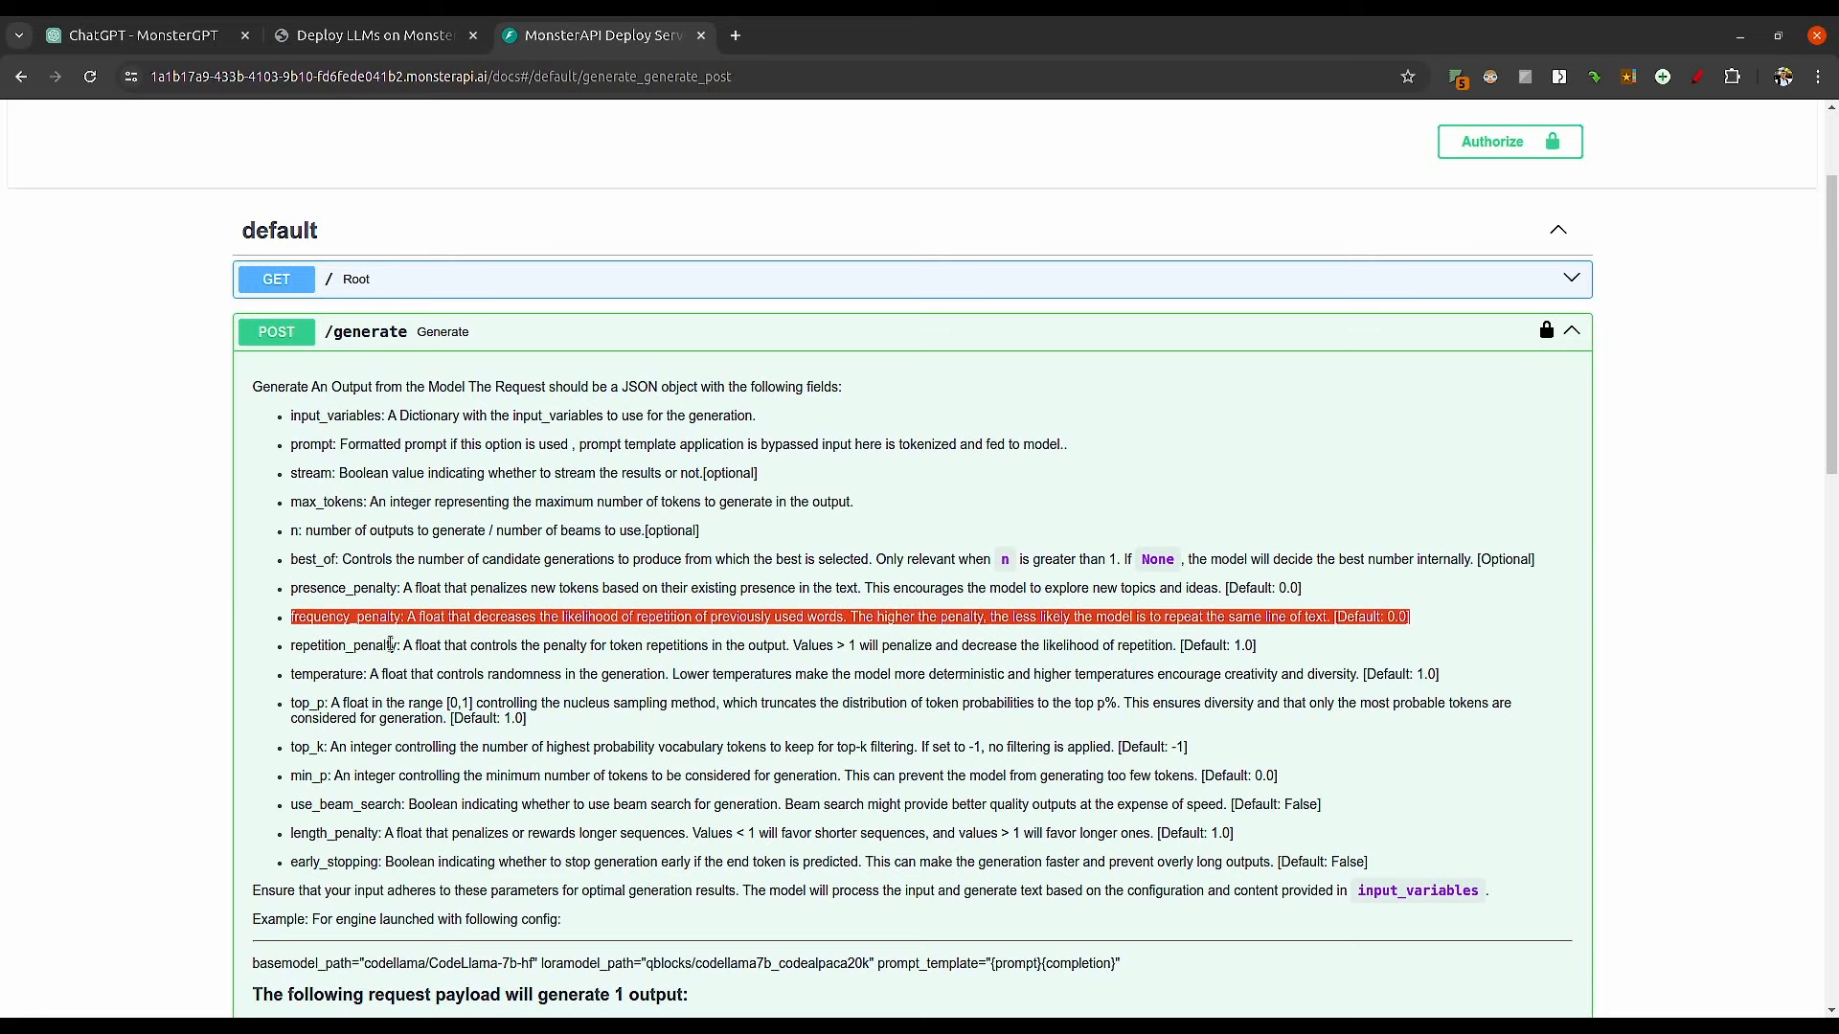
left_click_drag(387, 643, 266, 651)
triple_click(380, 758)
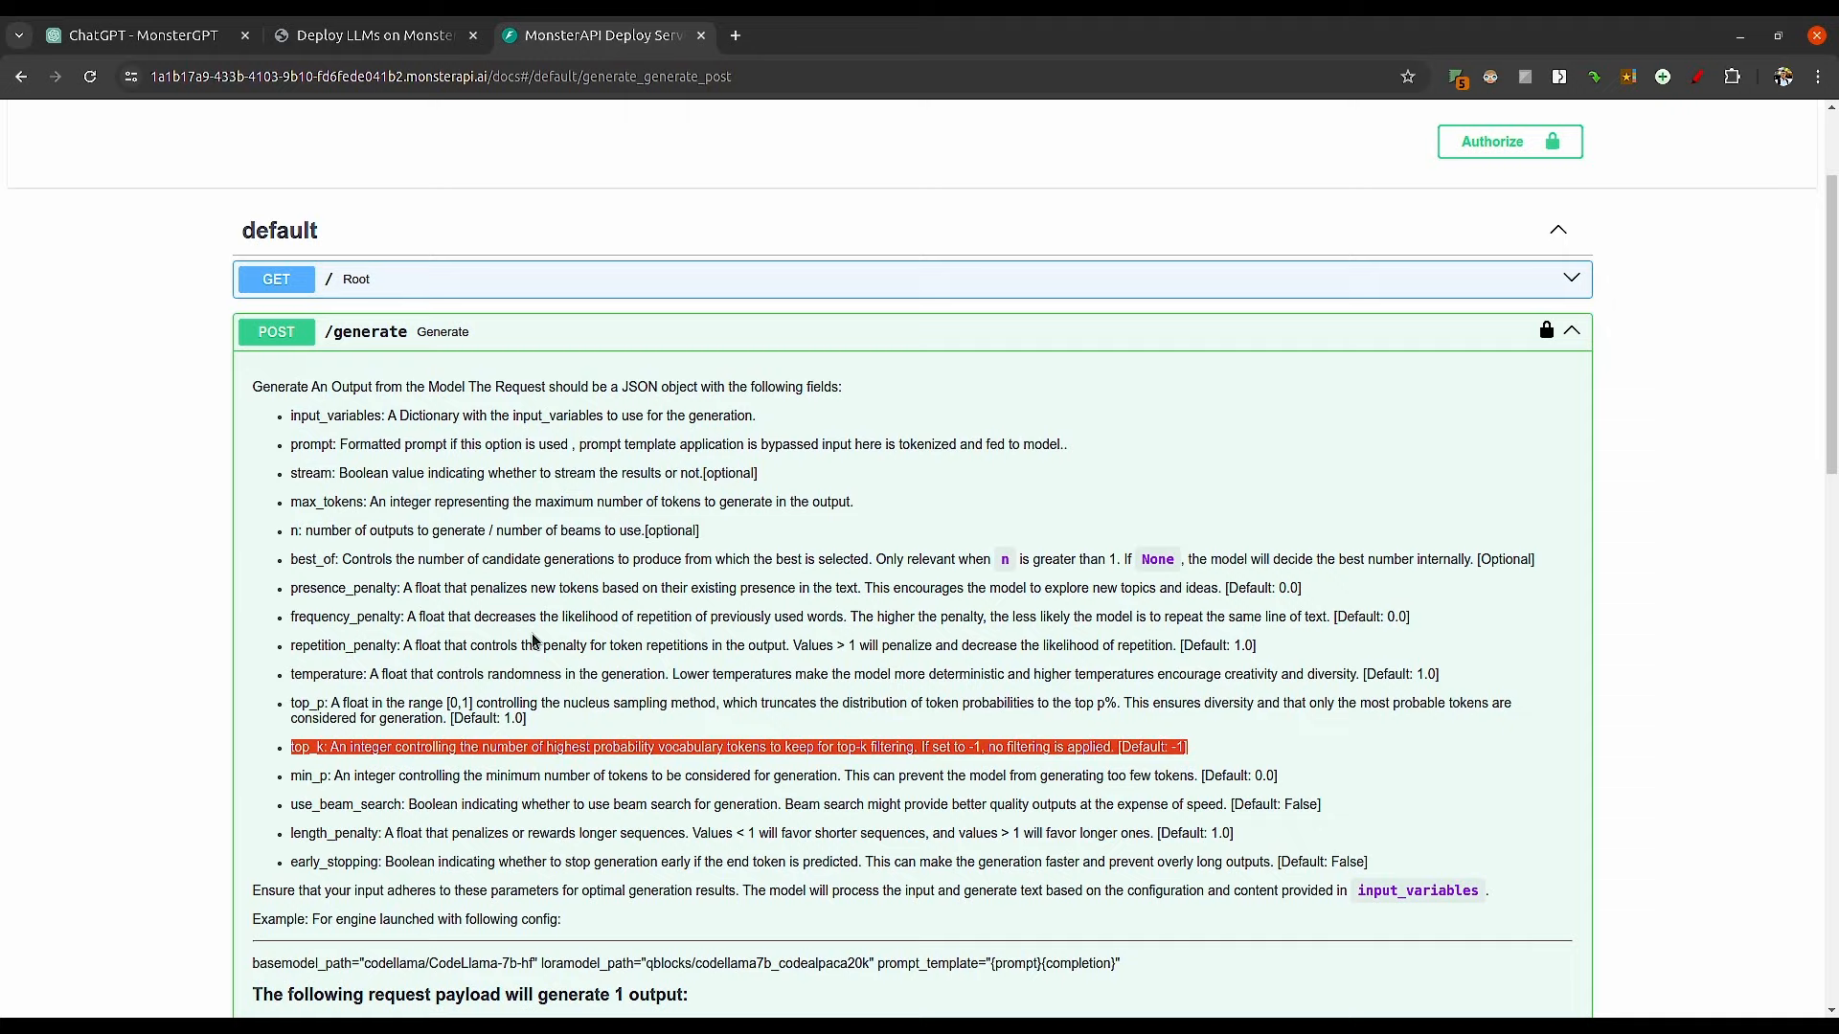
Examine the example JSON request body of the /generate operation, including its repetition_penalty parameter
scroll(534, 641, "down", 5)
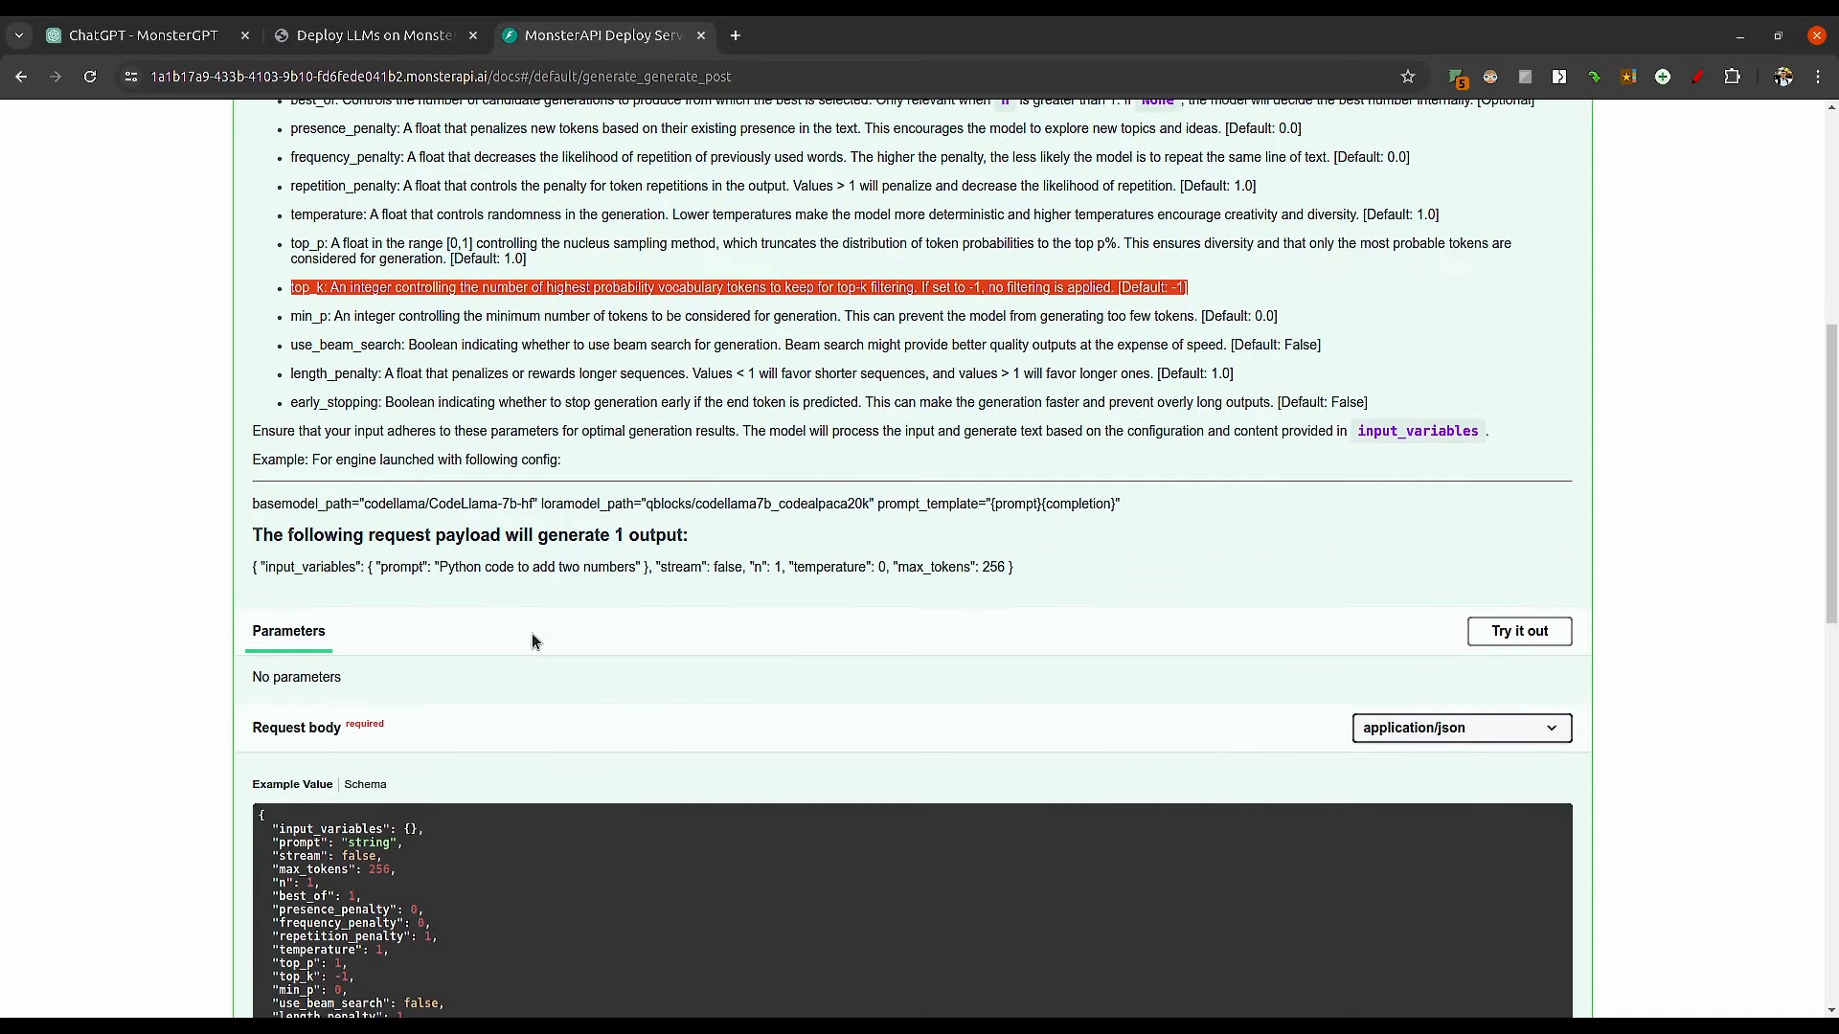
scroll(533, 641, "down", 4)
left_click_drag(285, 640, 261, 365)
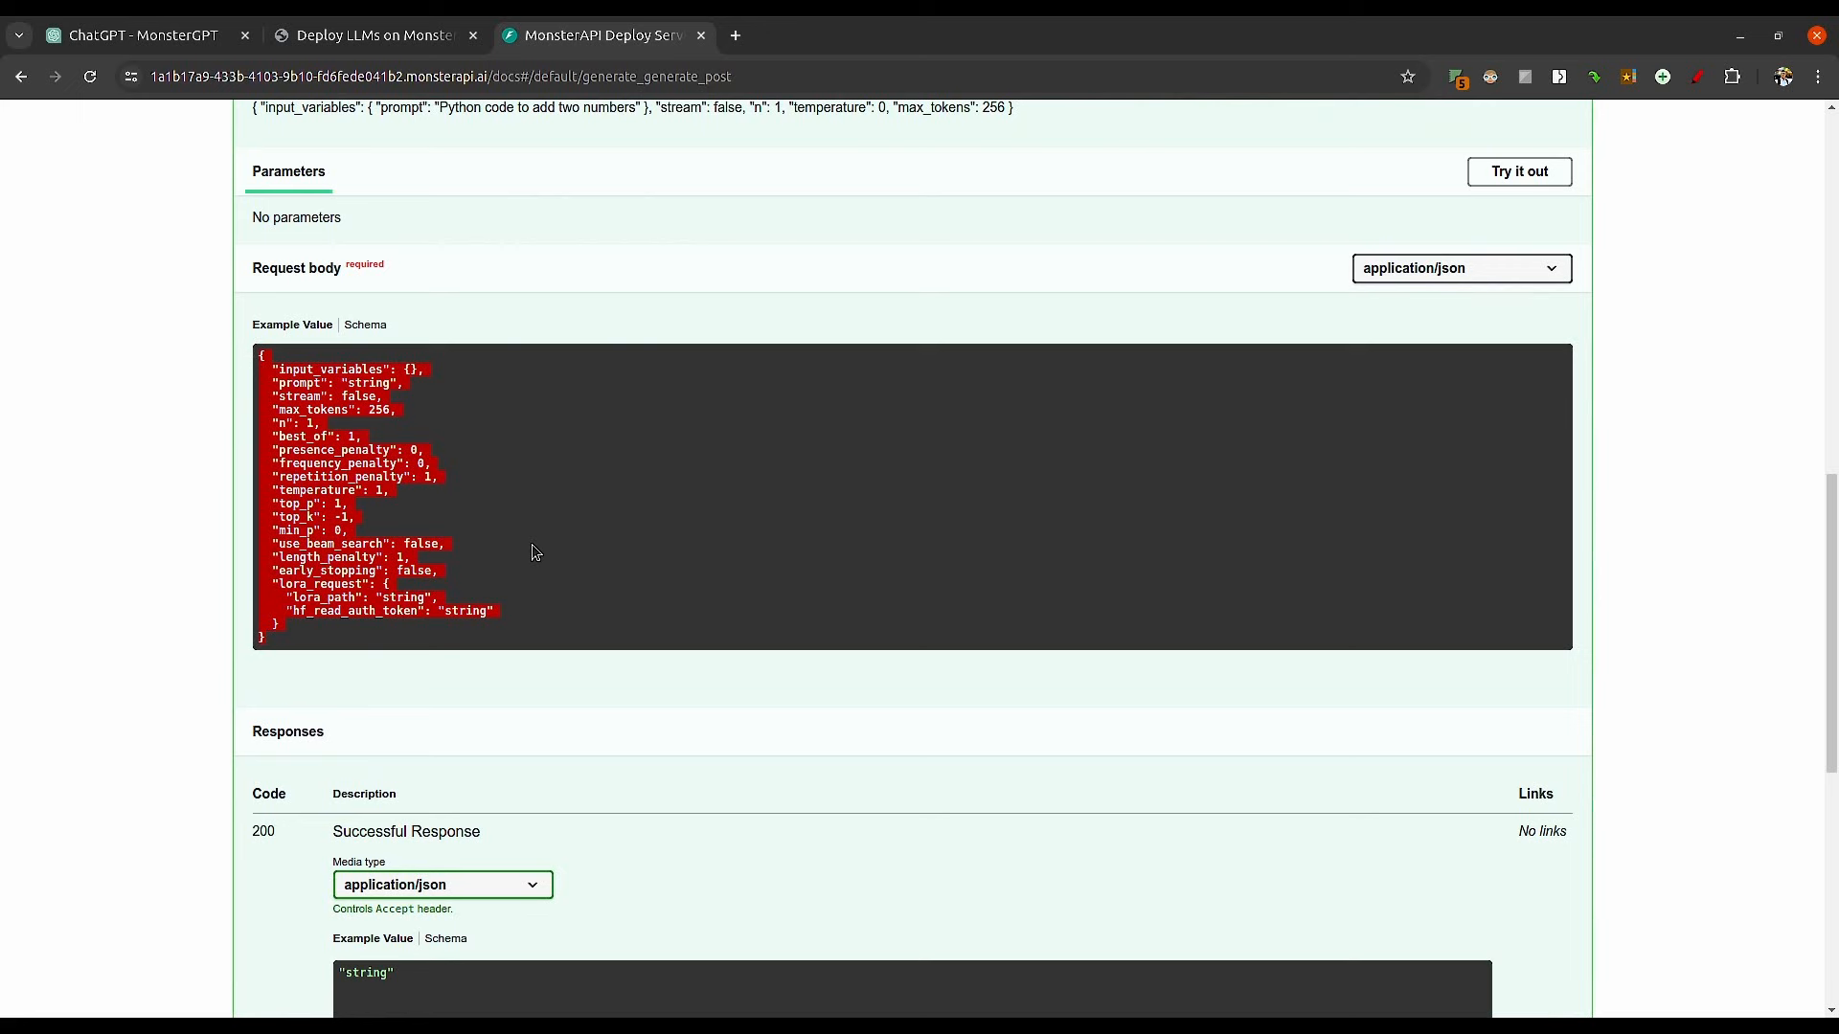
left_click(378, 498)
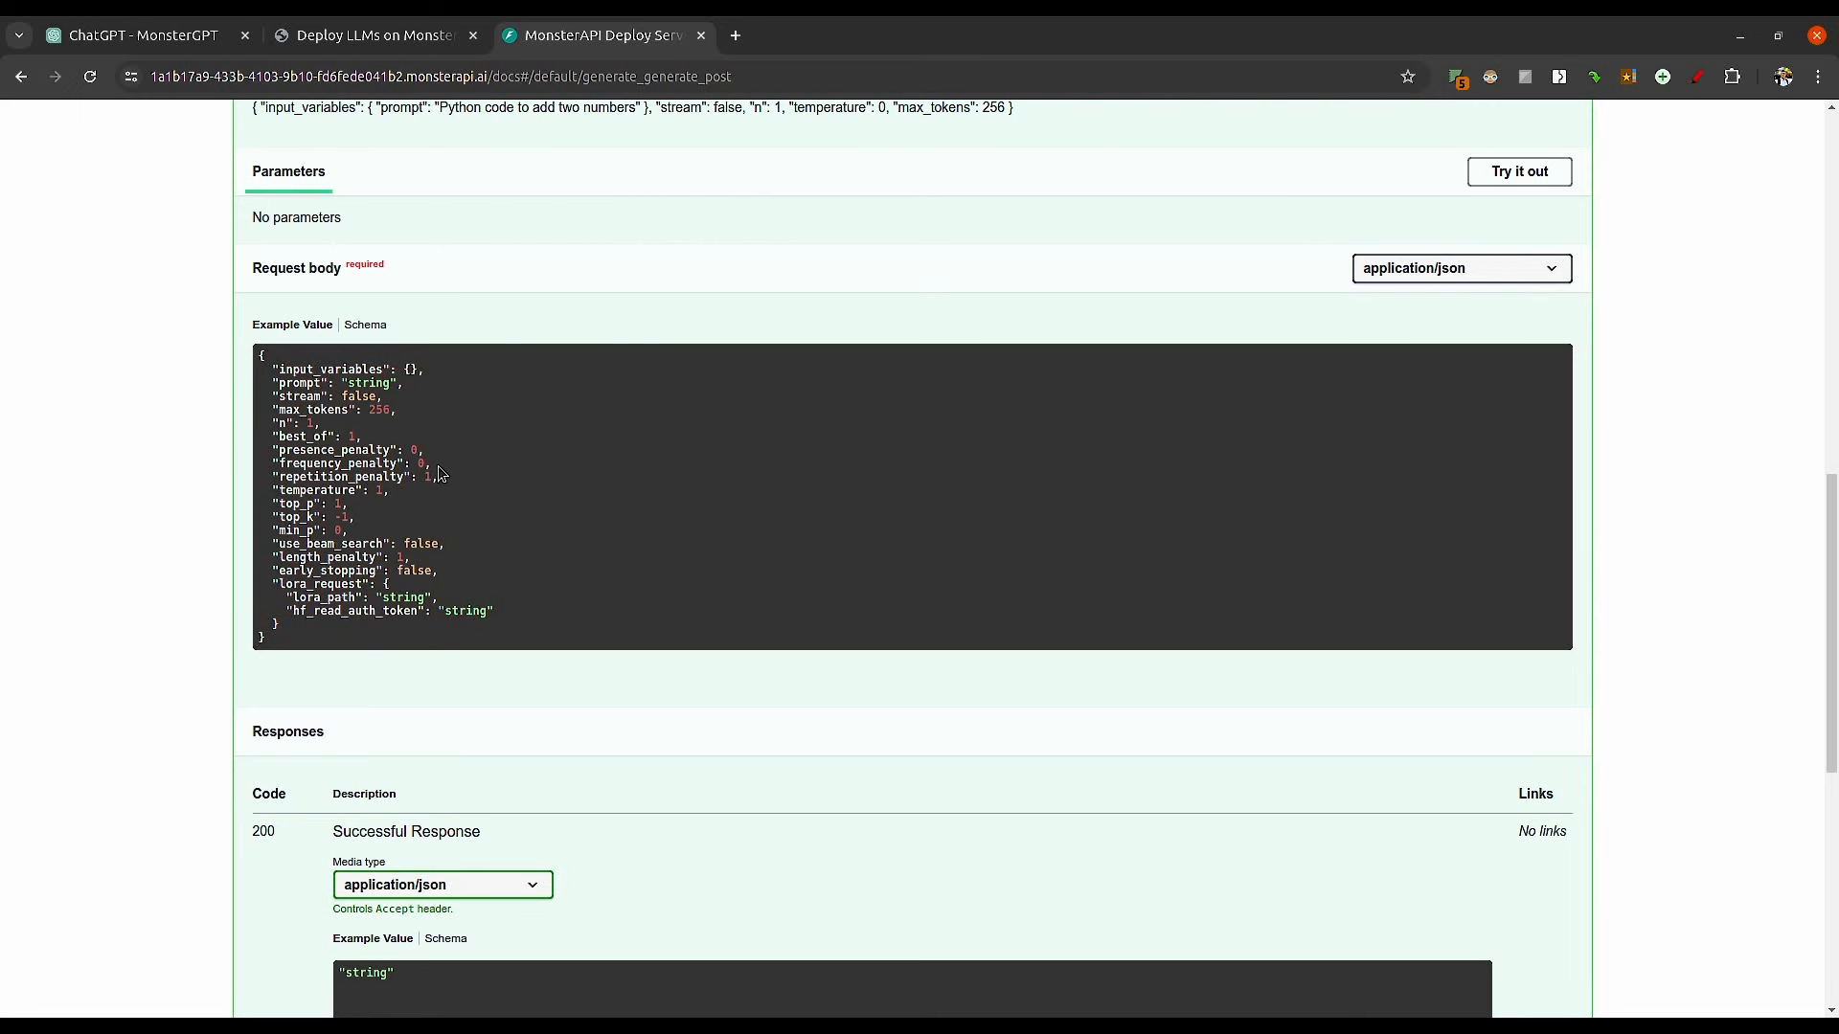
left_click_drag(329, 476, 348, 476)
Make the /generate request body editable, set its prompt to "Whats the capital of France" and execute the request
left_click(1511, 176)
left_click(527, 433)
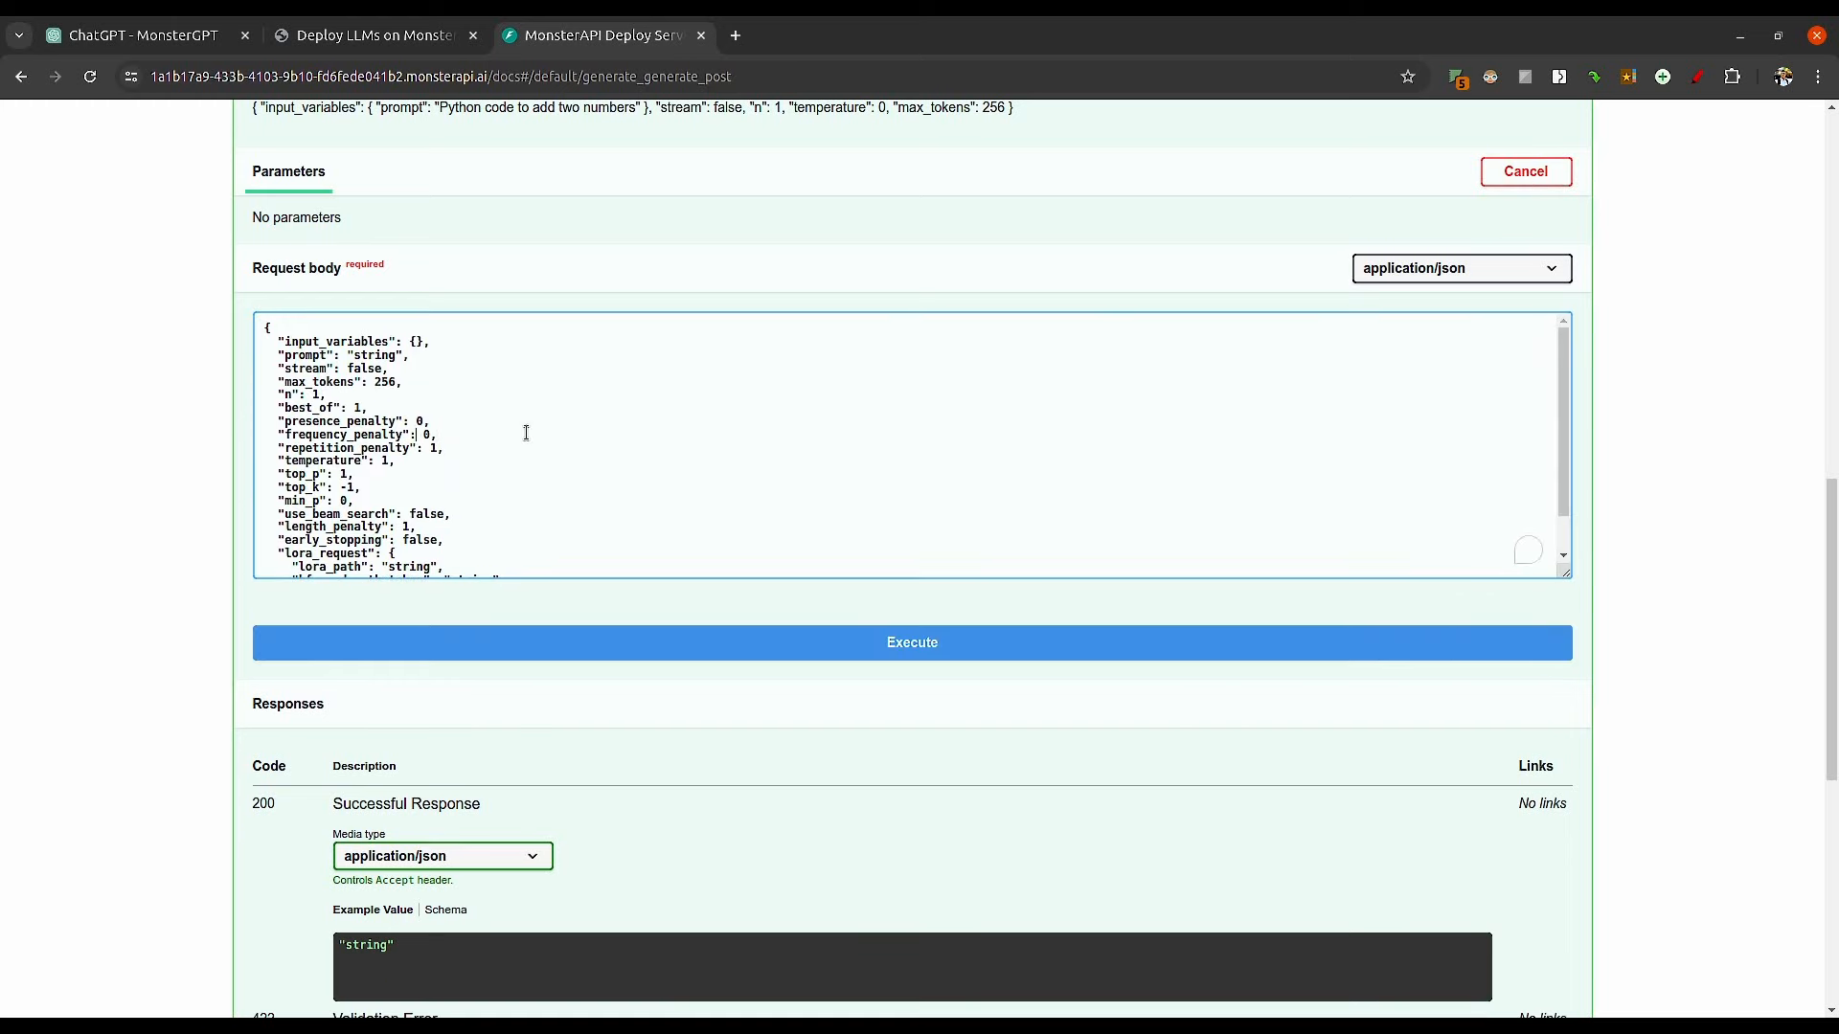
left_click(460, 350)
left_click_drag(1567, 507, 1484, 471)
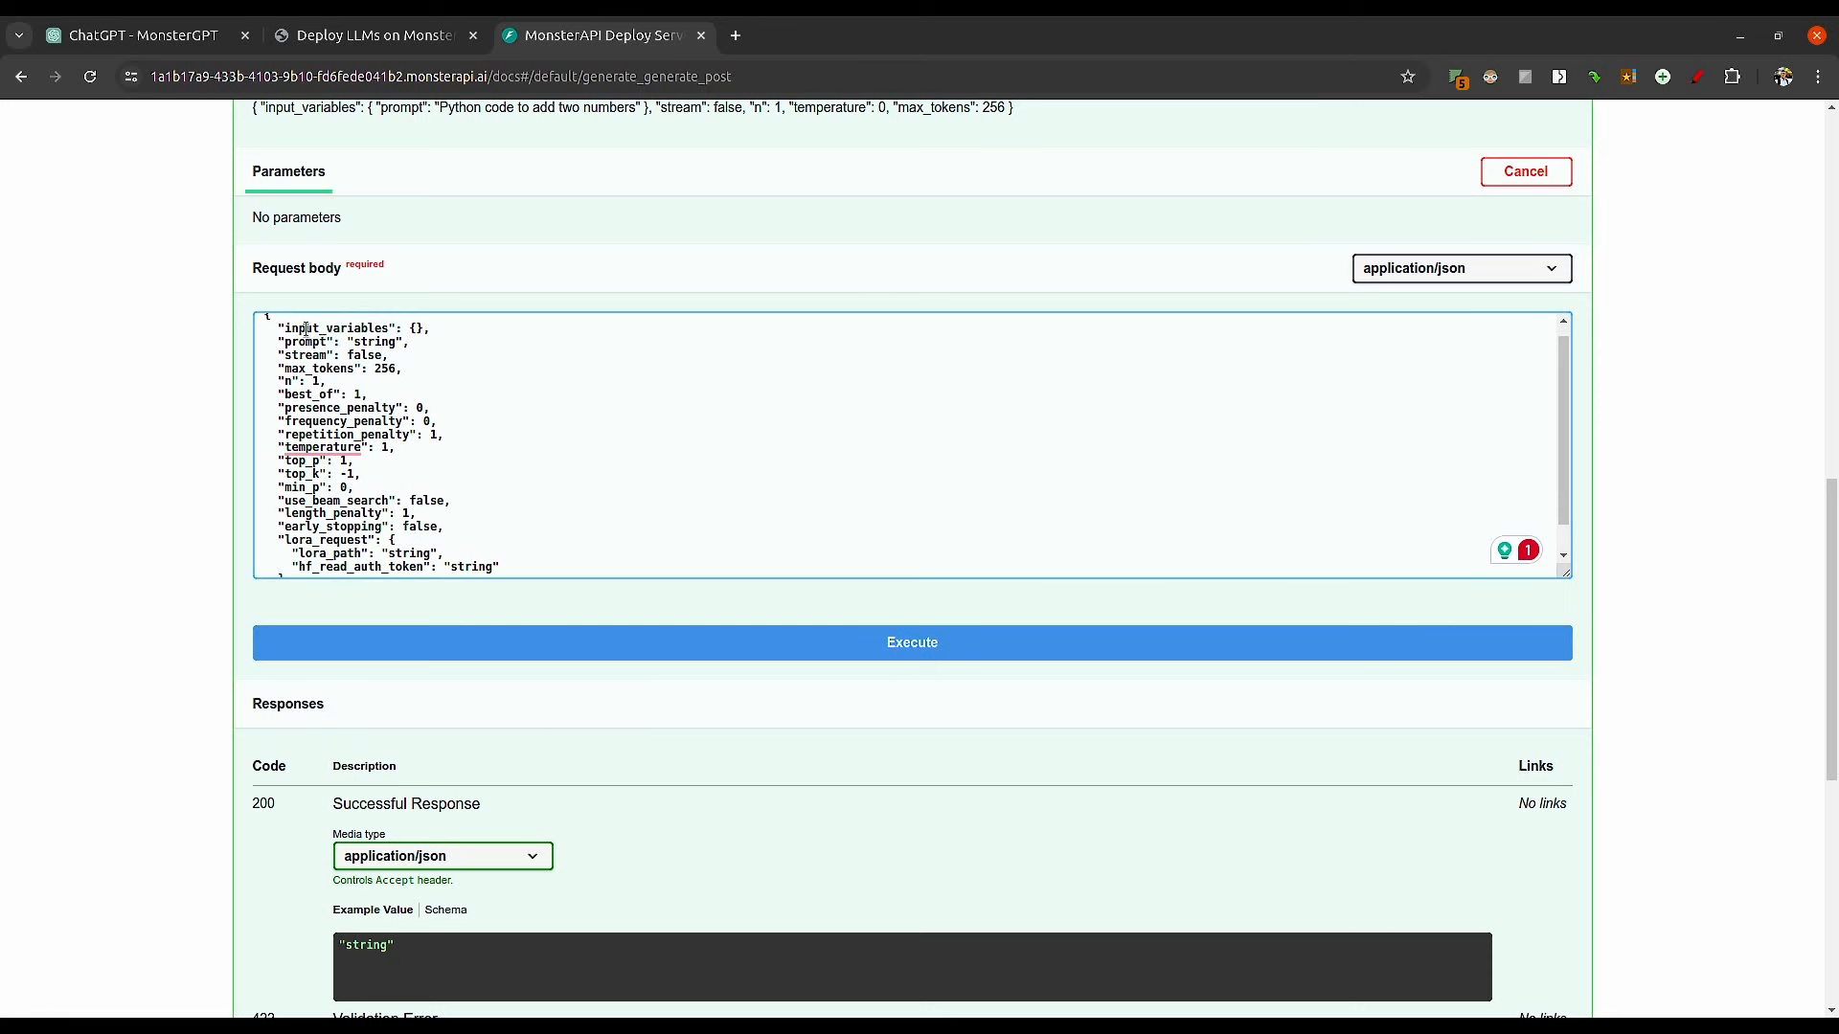
left_click_drag(353, 341, 391, 343)
type("Whats the capital of France")
key("ctrl+plus")
key("ctrl+plus")
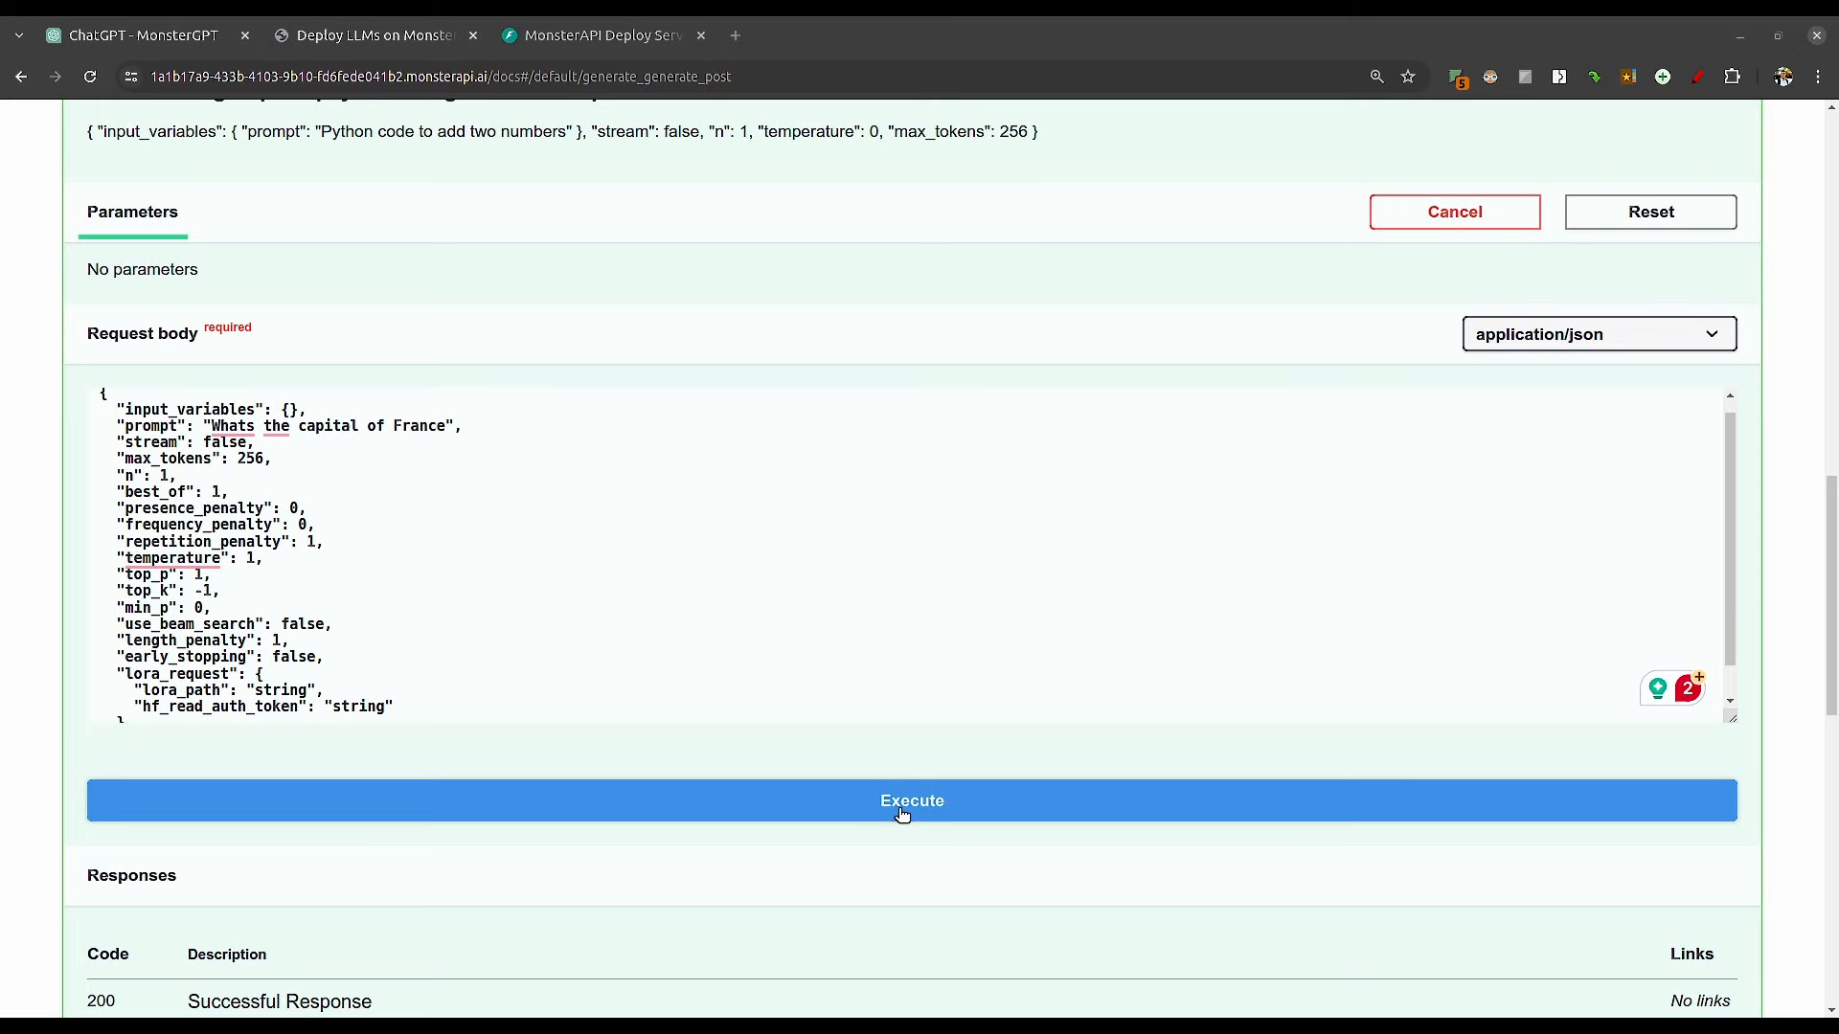
left_click(872, 803)
Compare the executed request's parameters with the generated text in the response body, and look back over the /generate field descriptions
scroll(1256, 1016, "down", 5)
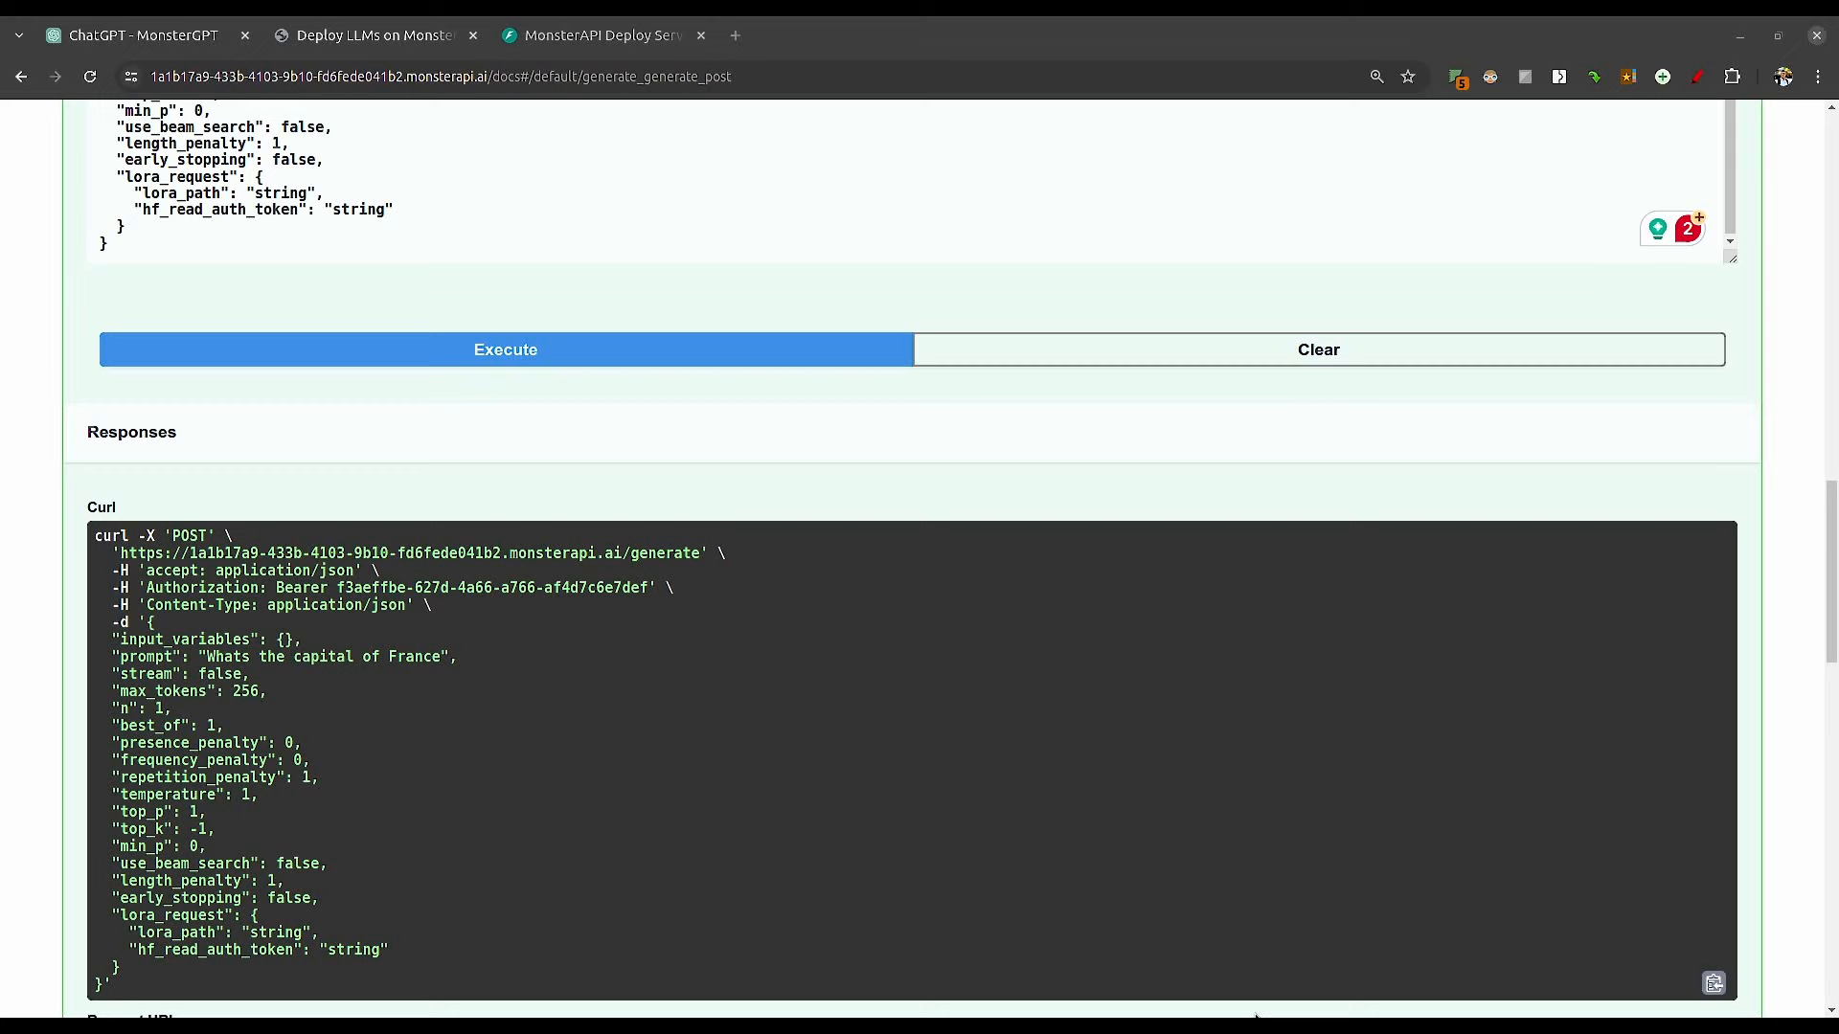
scroll(1060, 780, "down", 10)
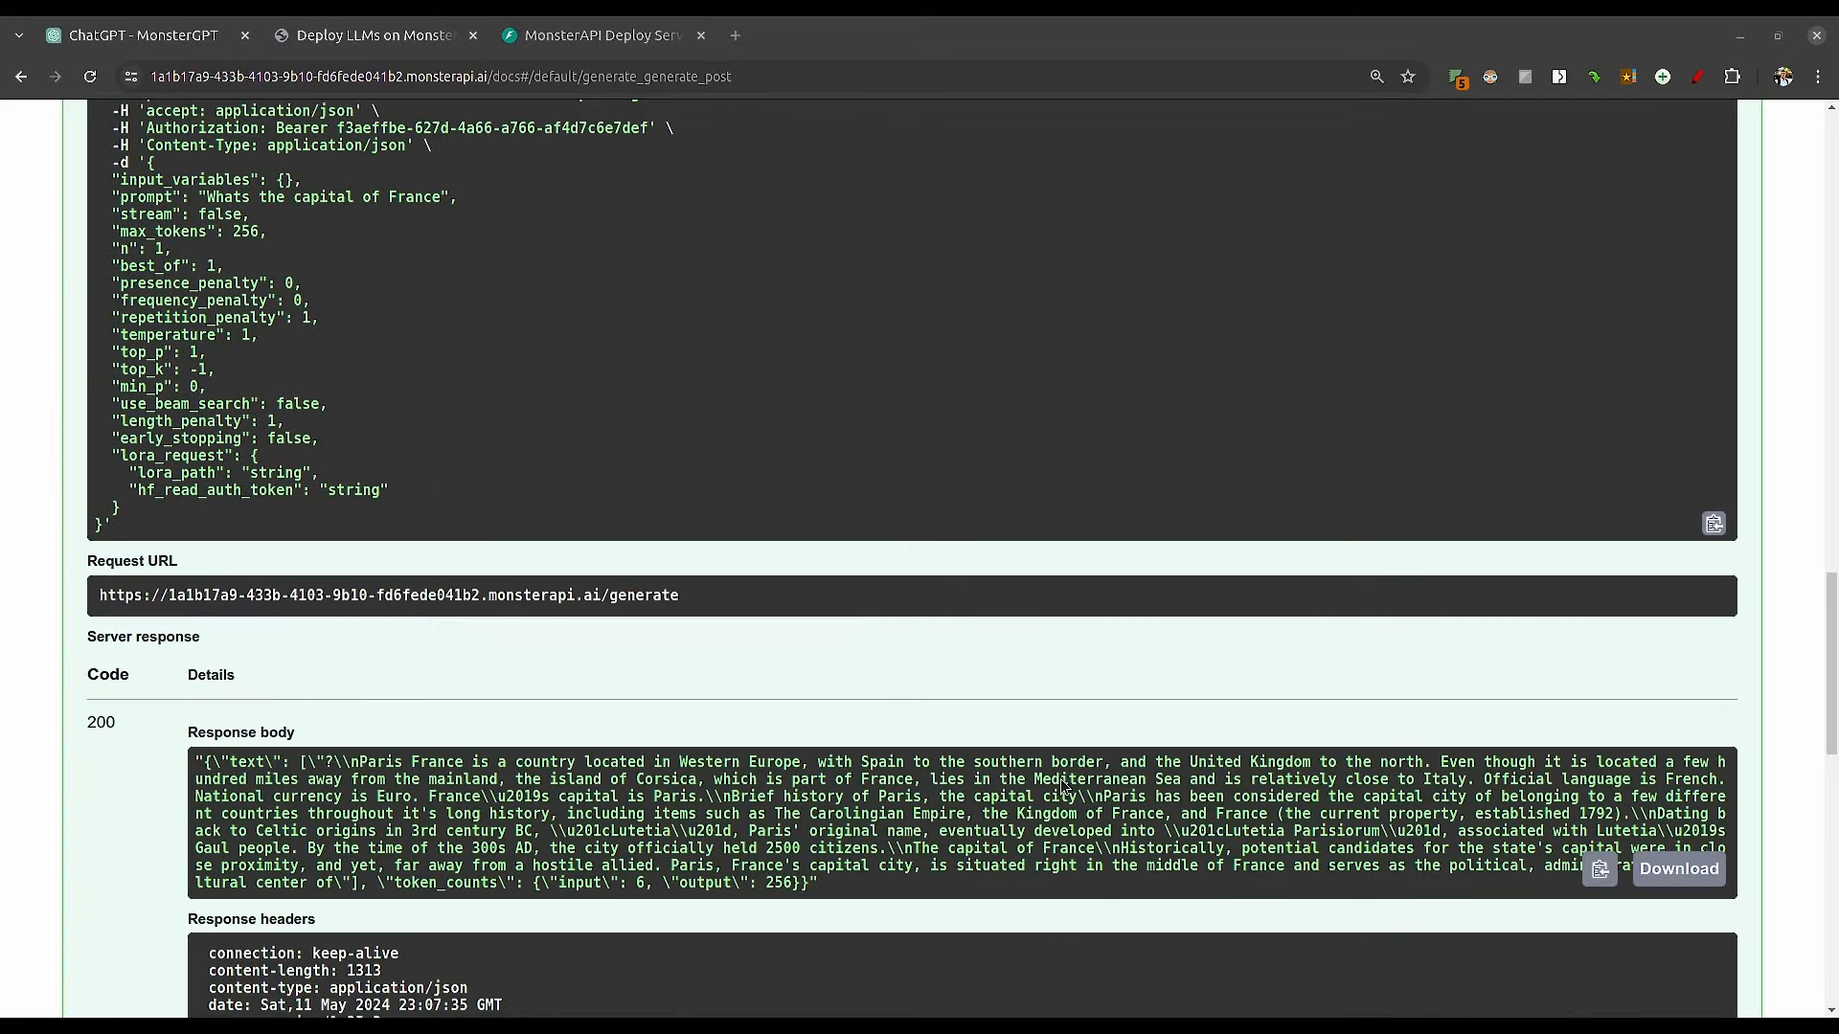
scroll(434, 425, "up", 5)
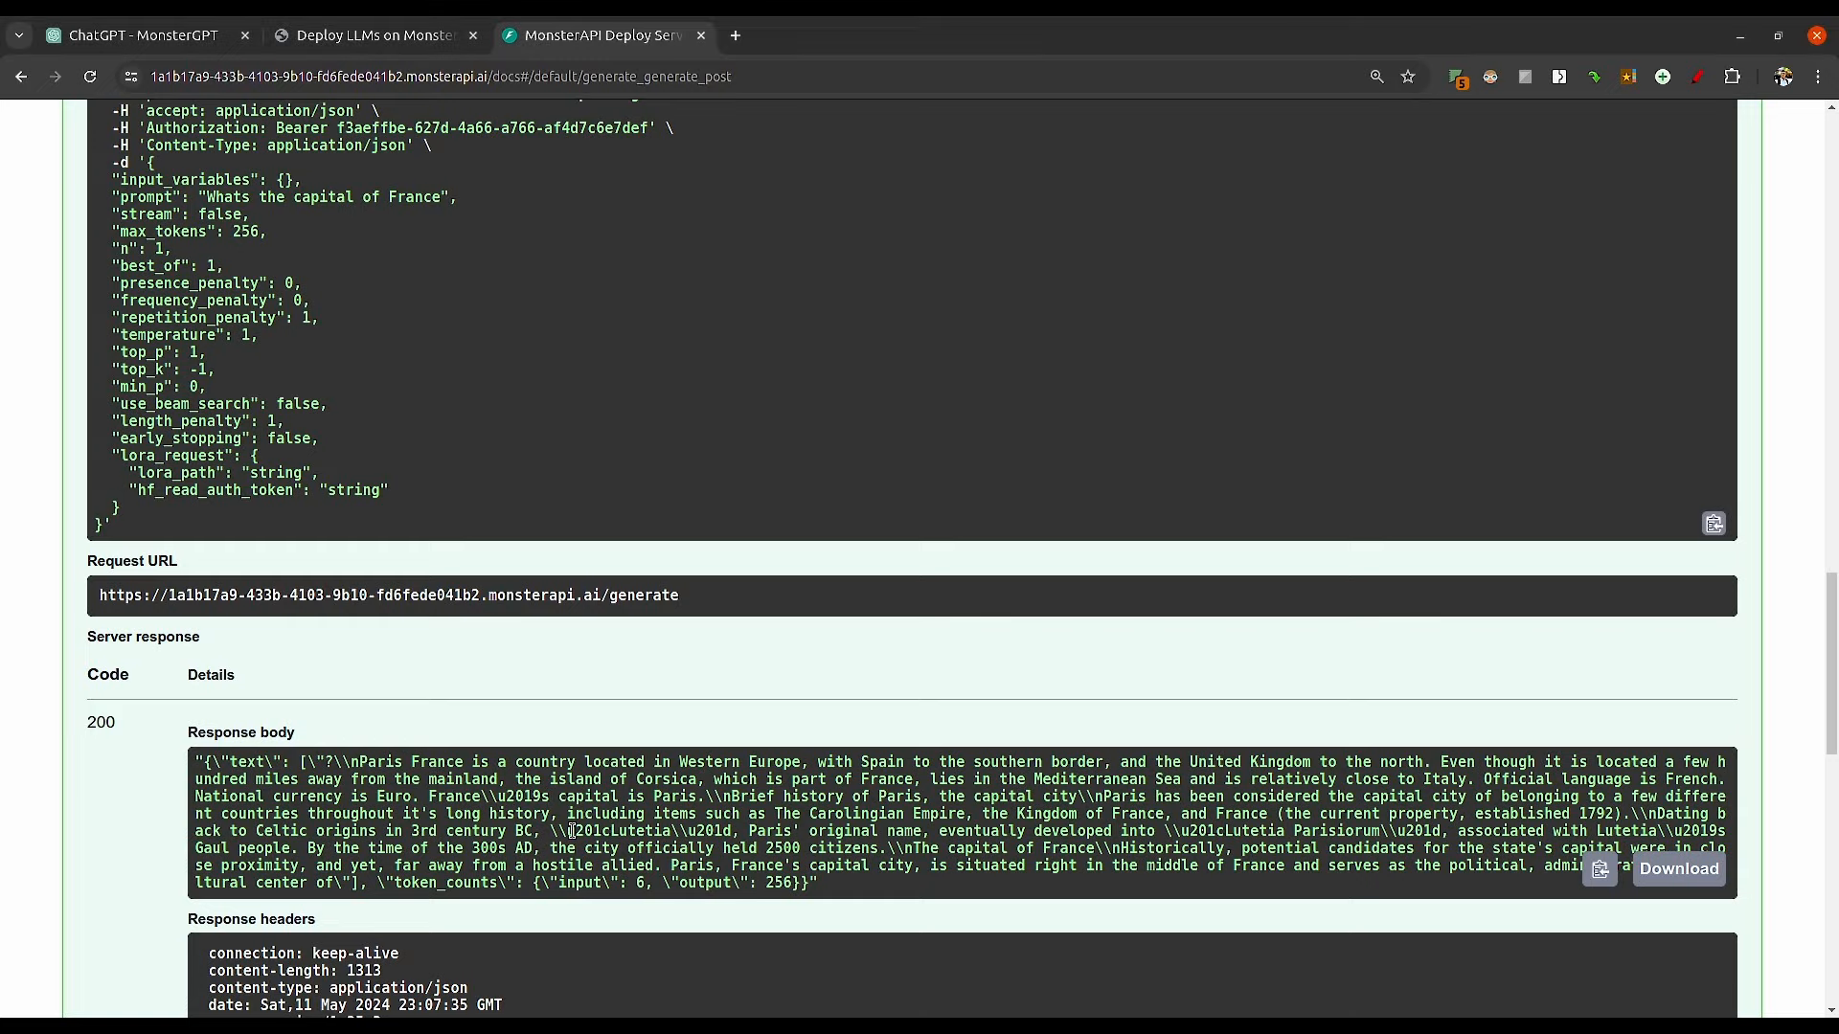
scroll(571, 831, "up", 5)
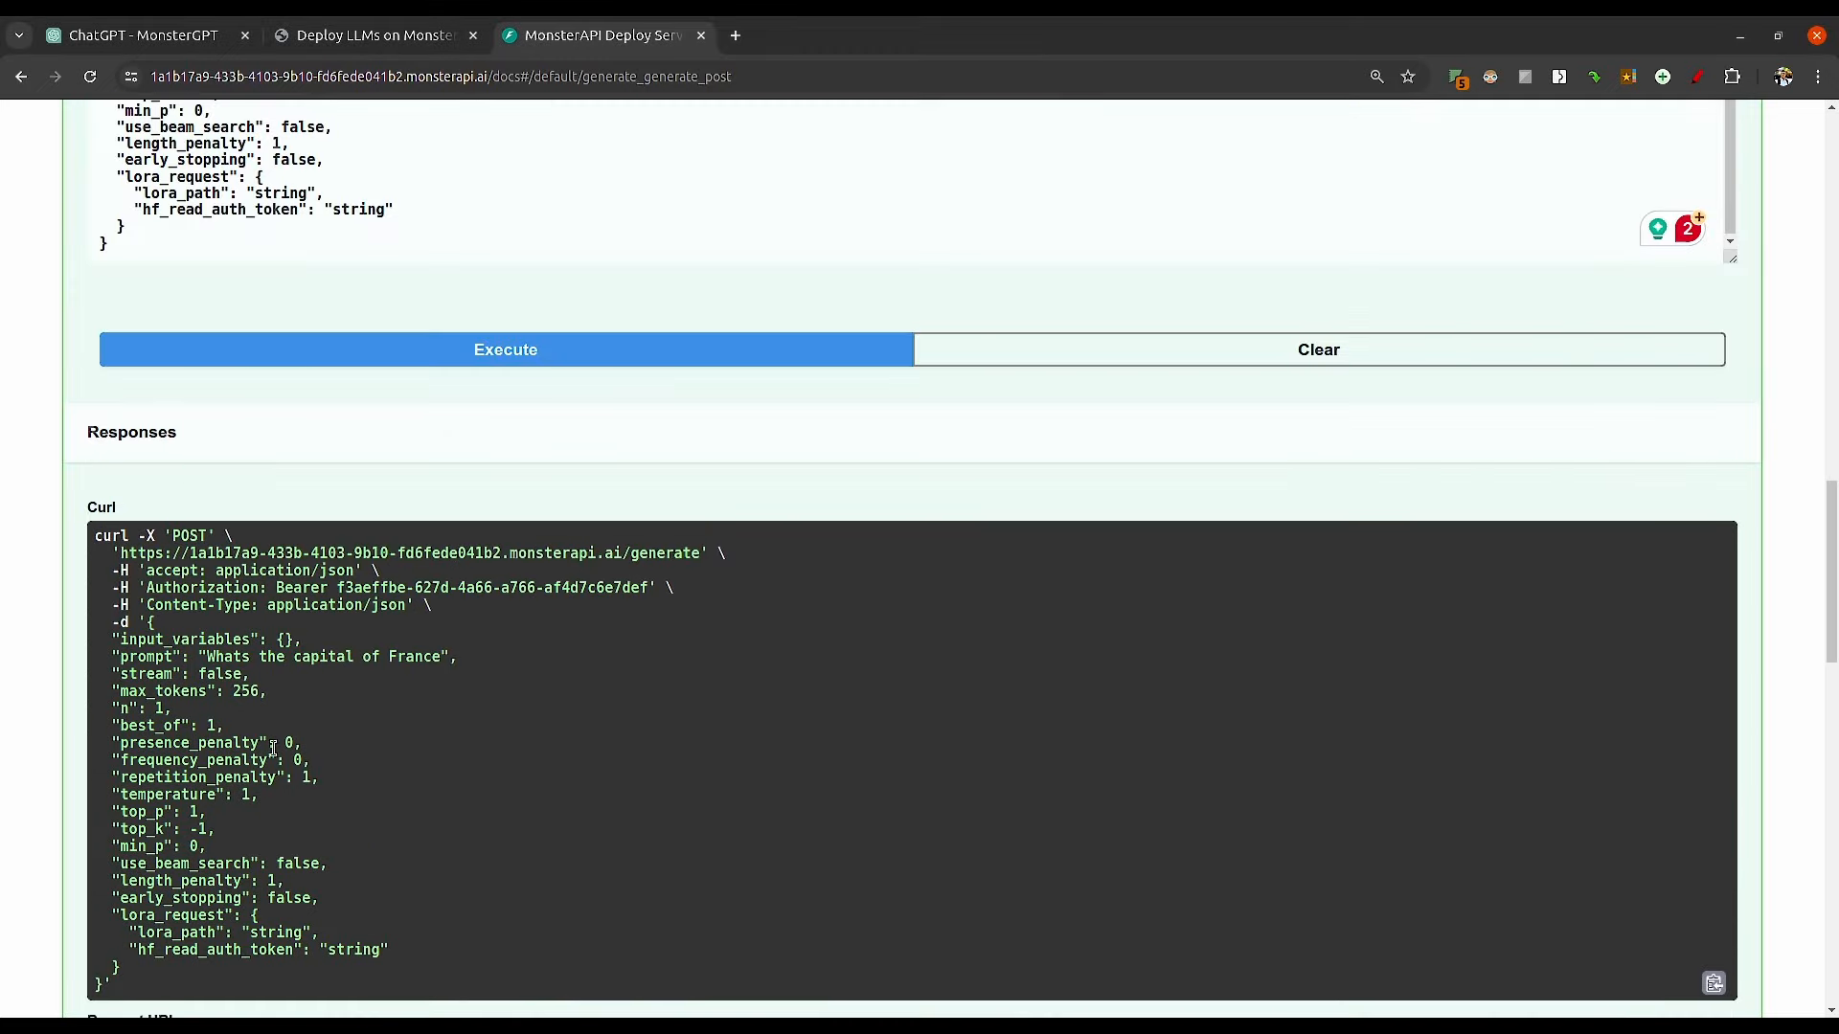
scroll(288, 757, "up", 5)
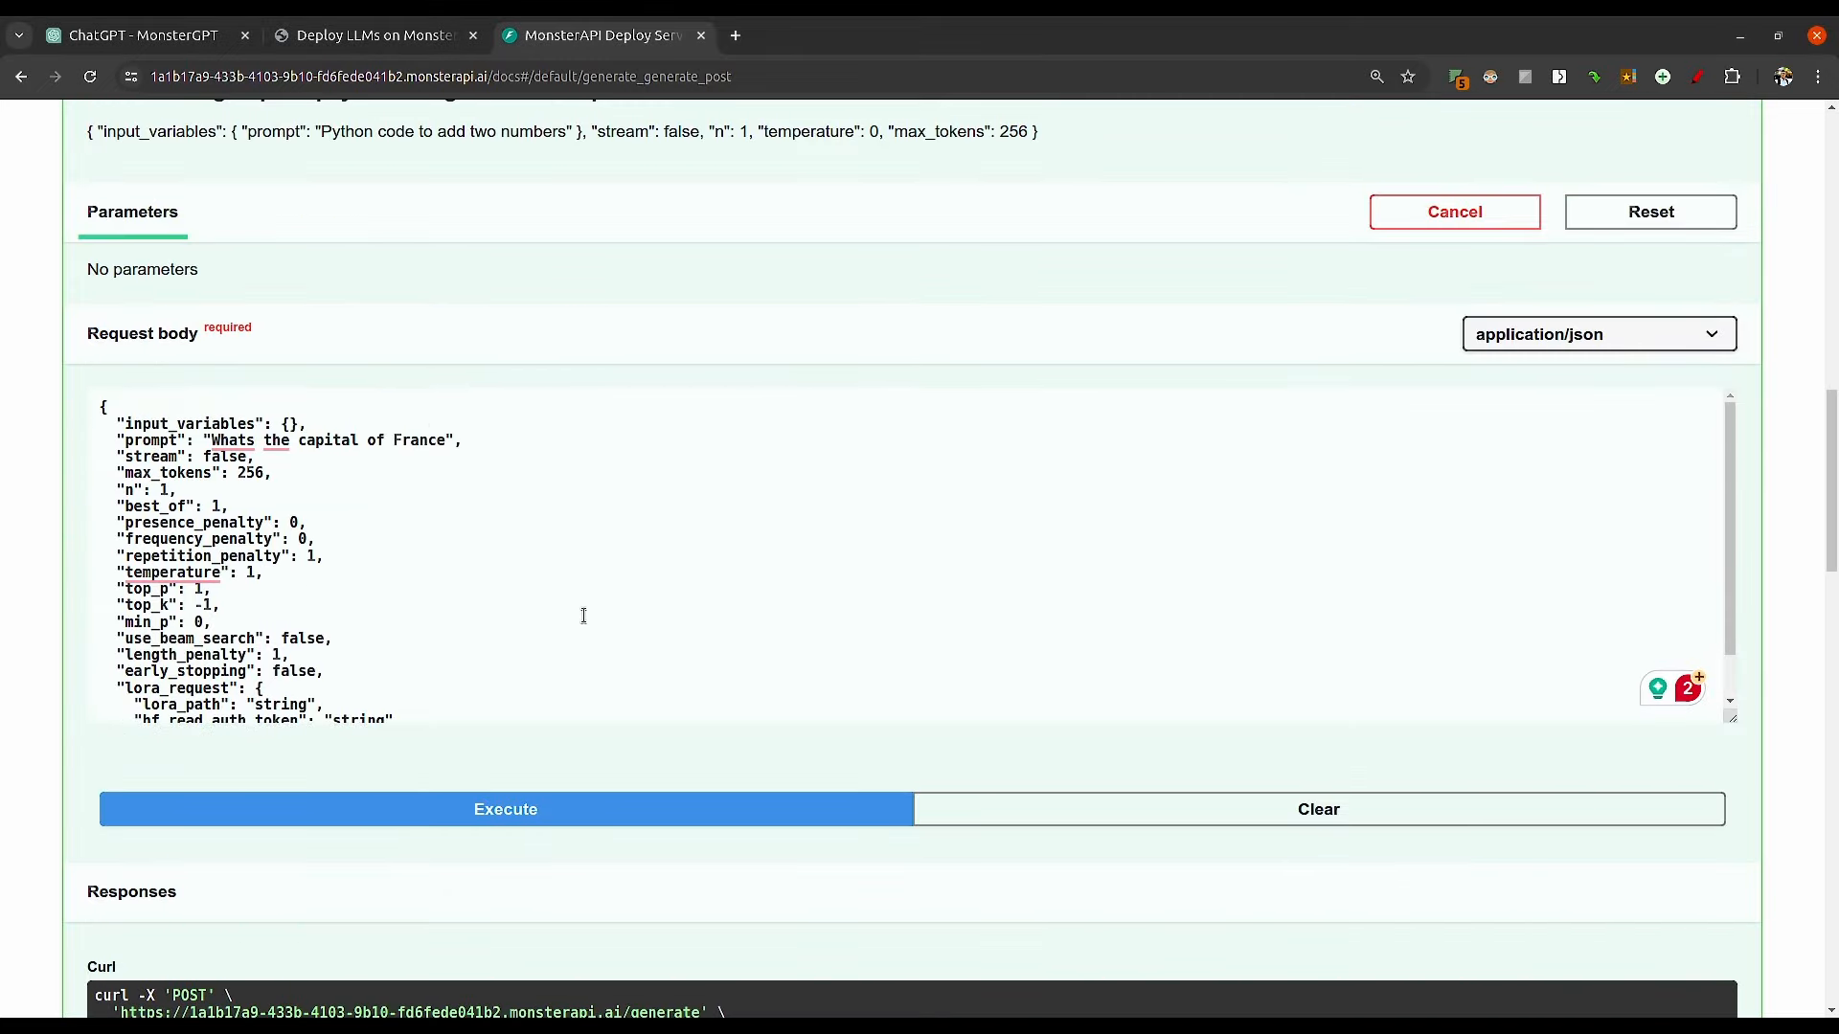
scroll(582, 613, "down", 10)
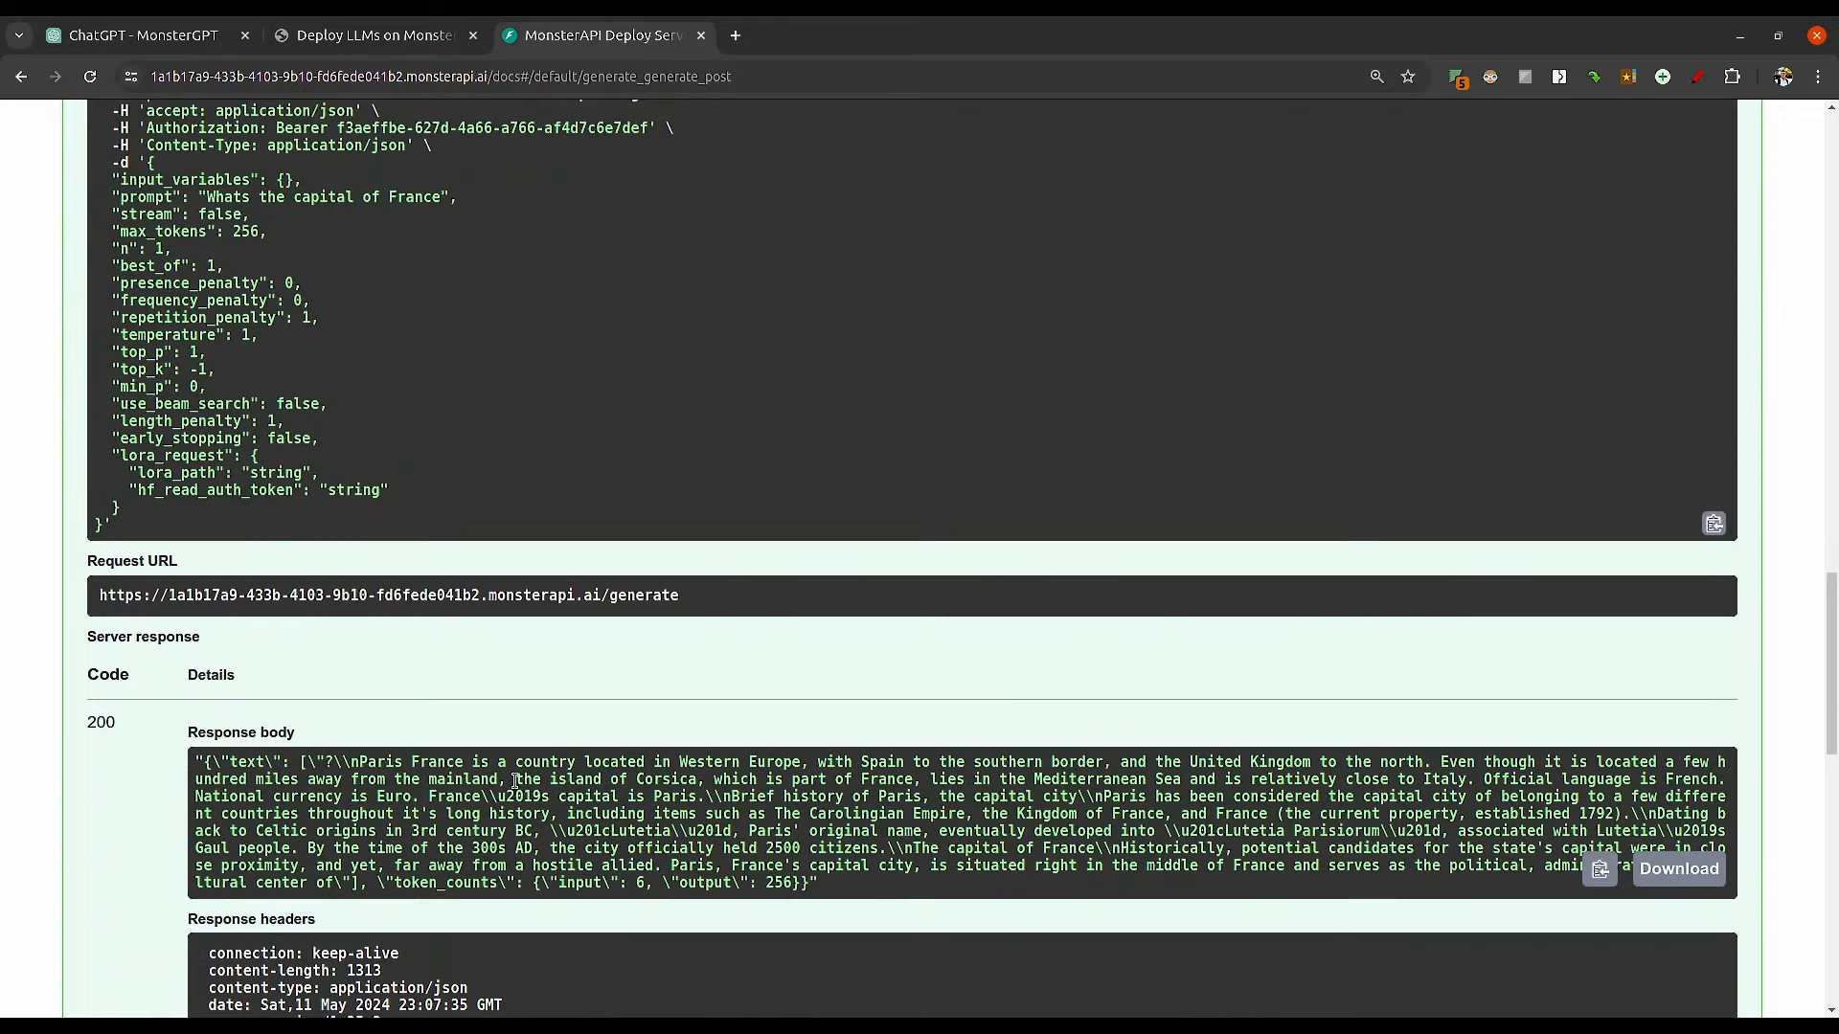
left_click_drag(359, 762, 404, 761)
left_click(437, 777)
left_click_drag(410, 762, 196, 761)
left_click(471, 840)
scroll(500, 831, "up", 10)
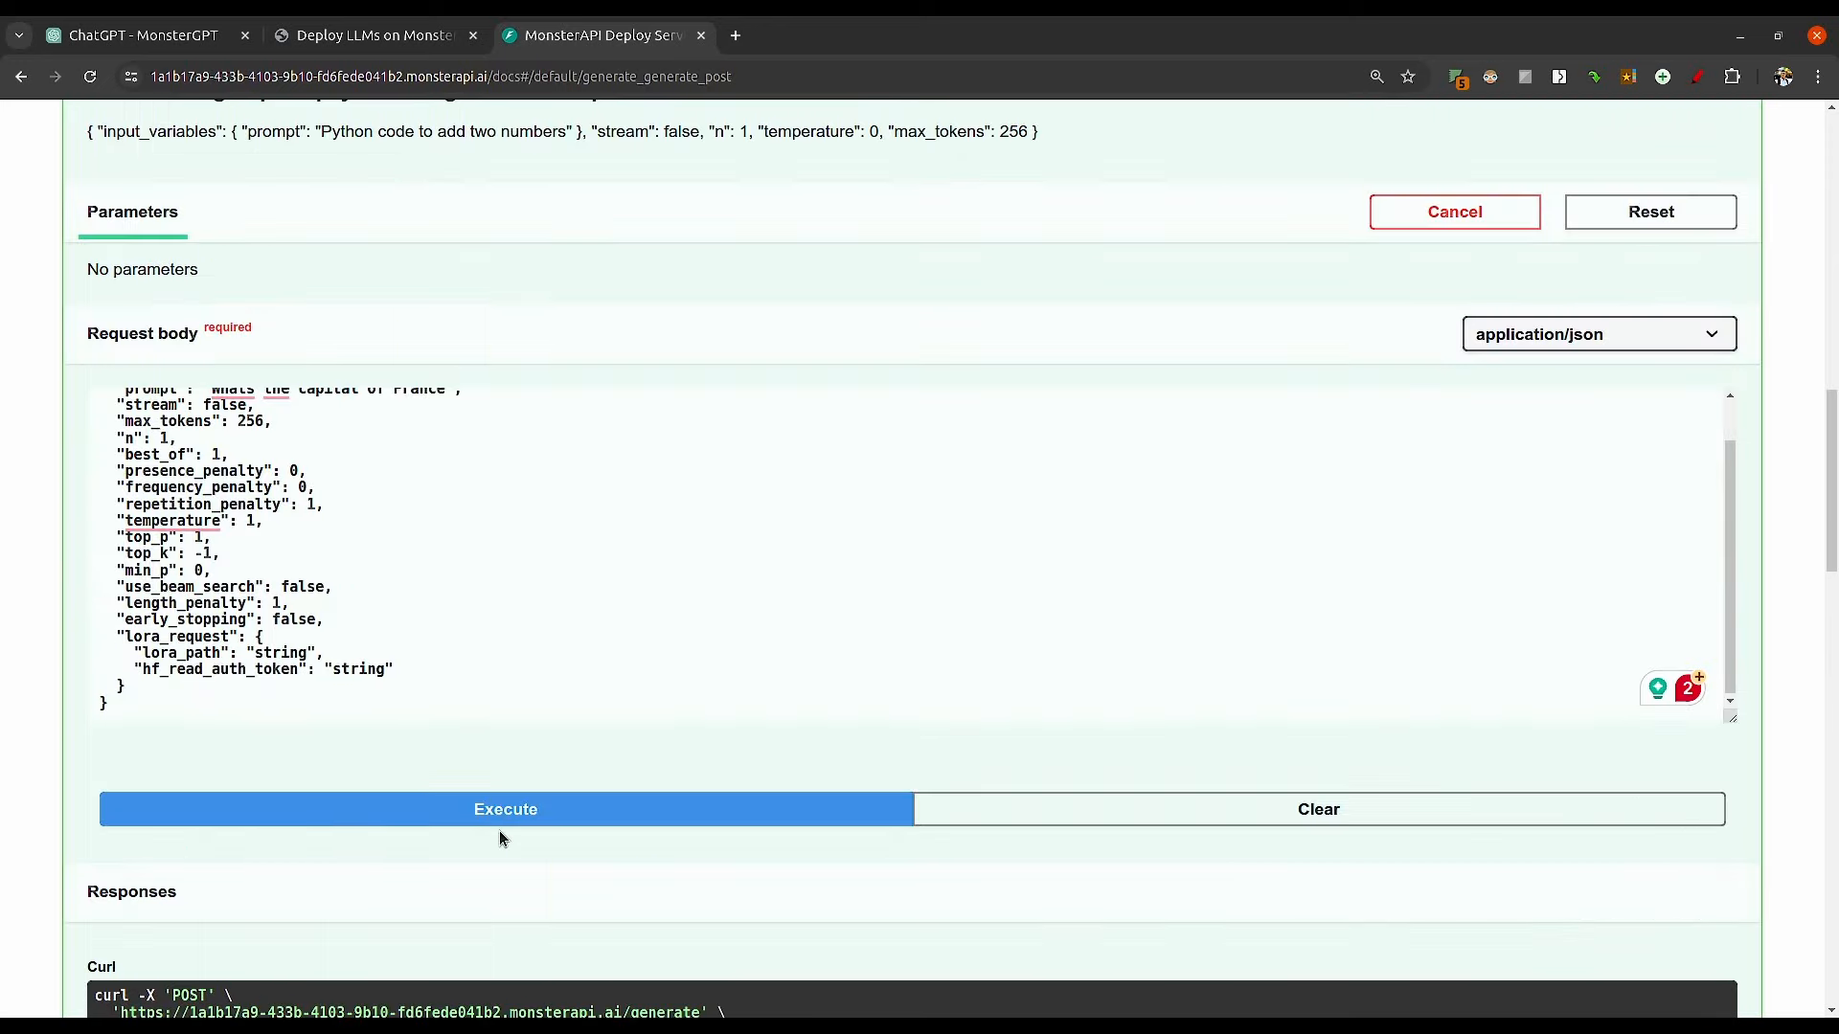
scroll(498, 831, "up", 10)
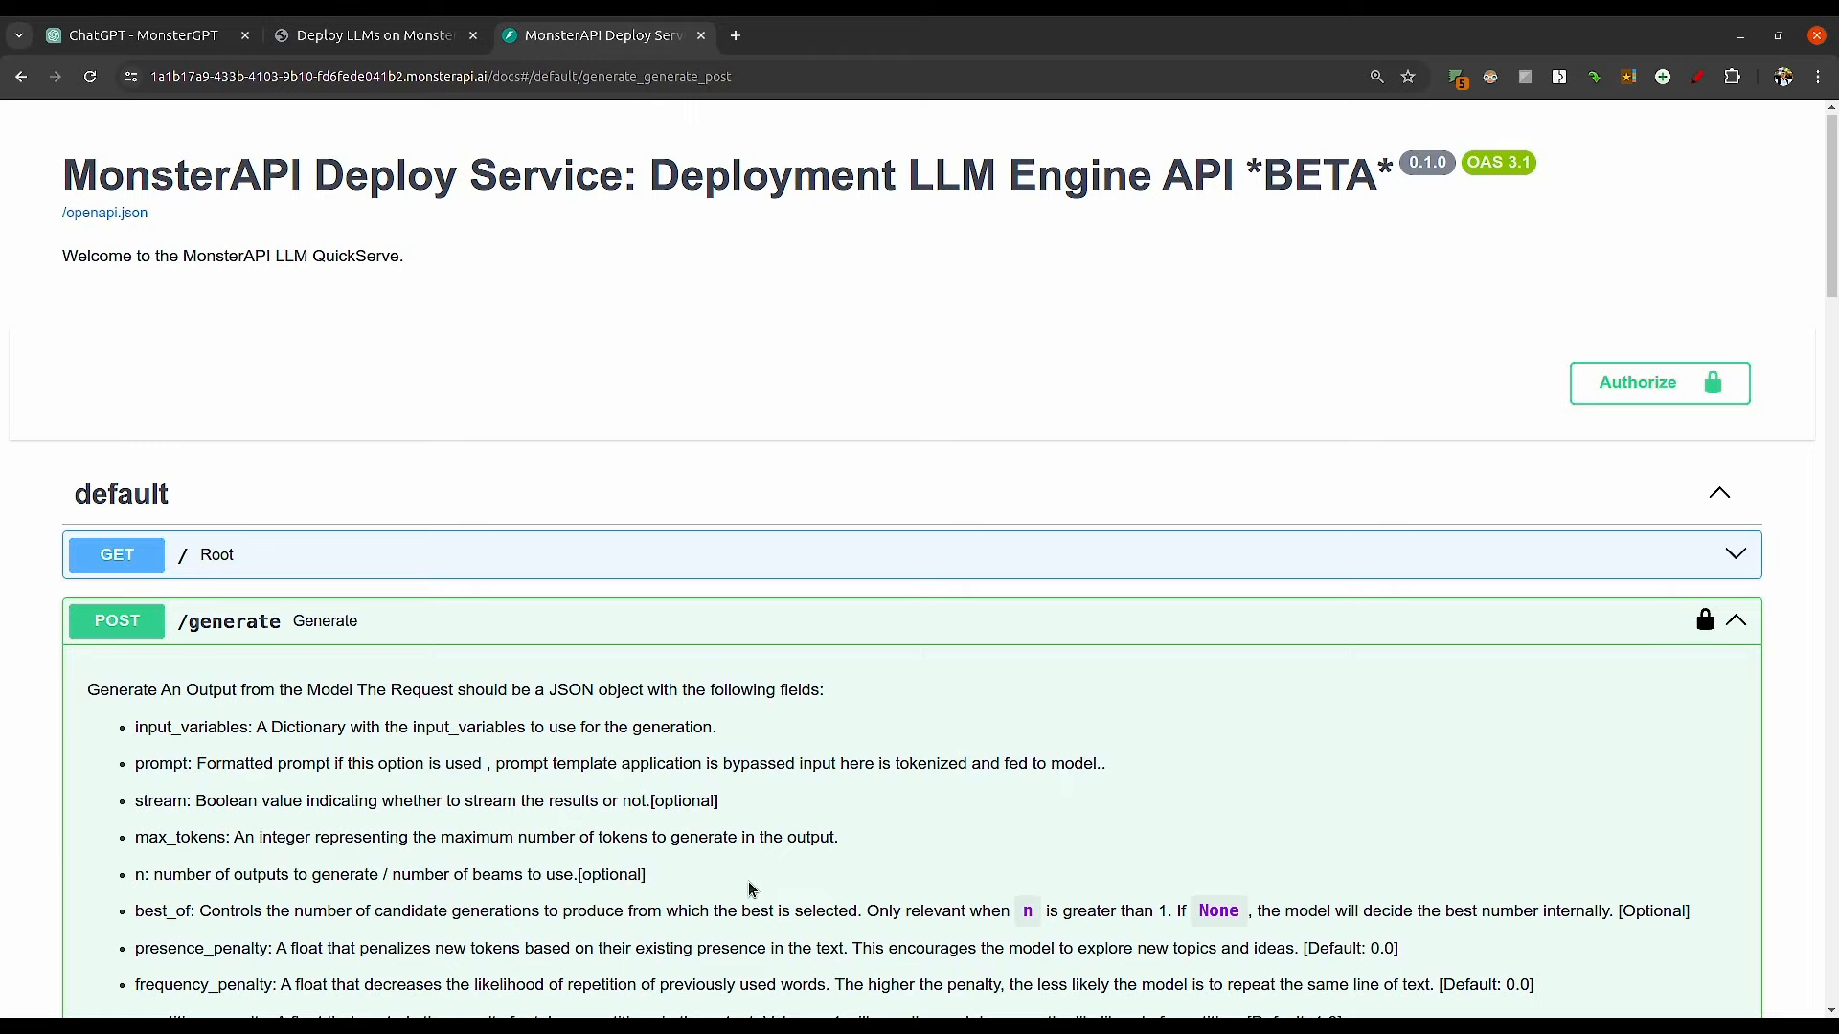
scroll(737, 881, "down", 5)
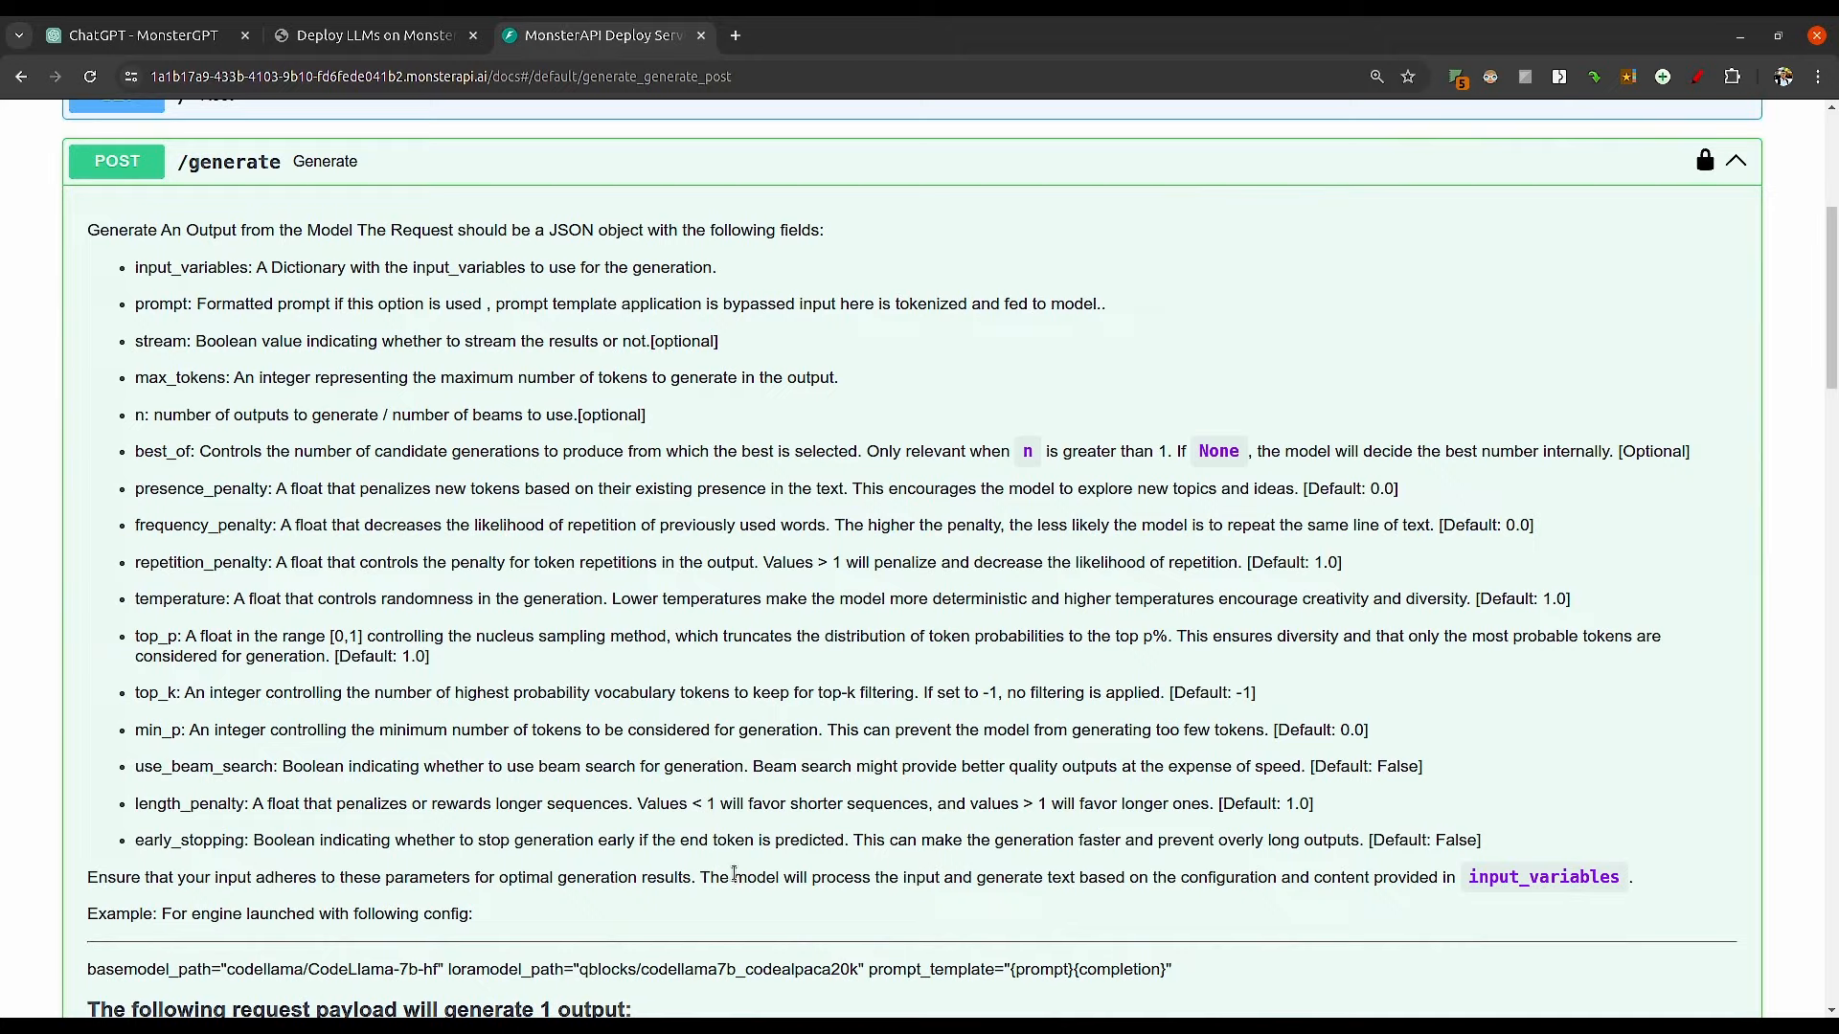
scroll(901, 591, "up", 5)
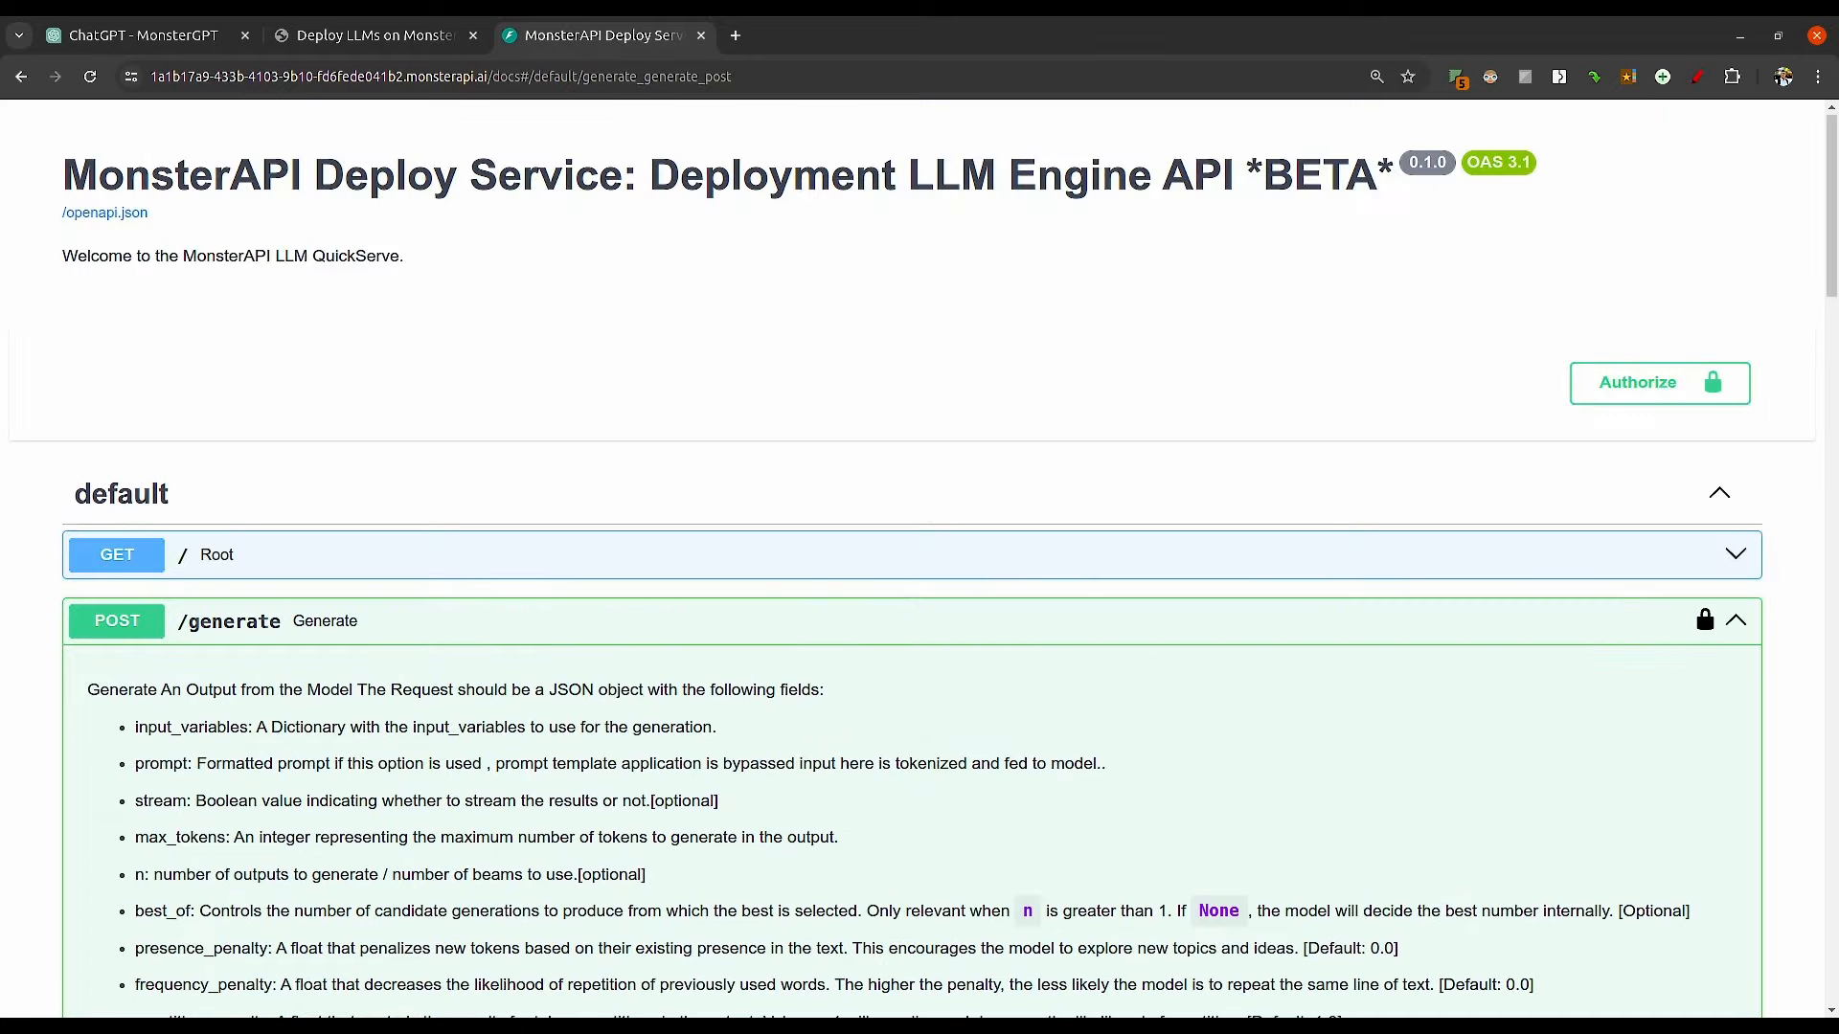
Switch to the MonsterGPT chat, ask "What's the status of the deployment and how much credit it has consumed" and read the reply
key("ctrl+1")
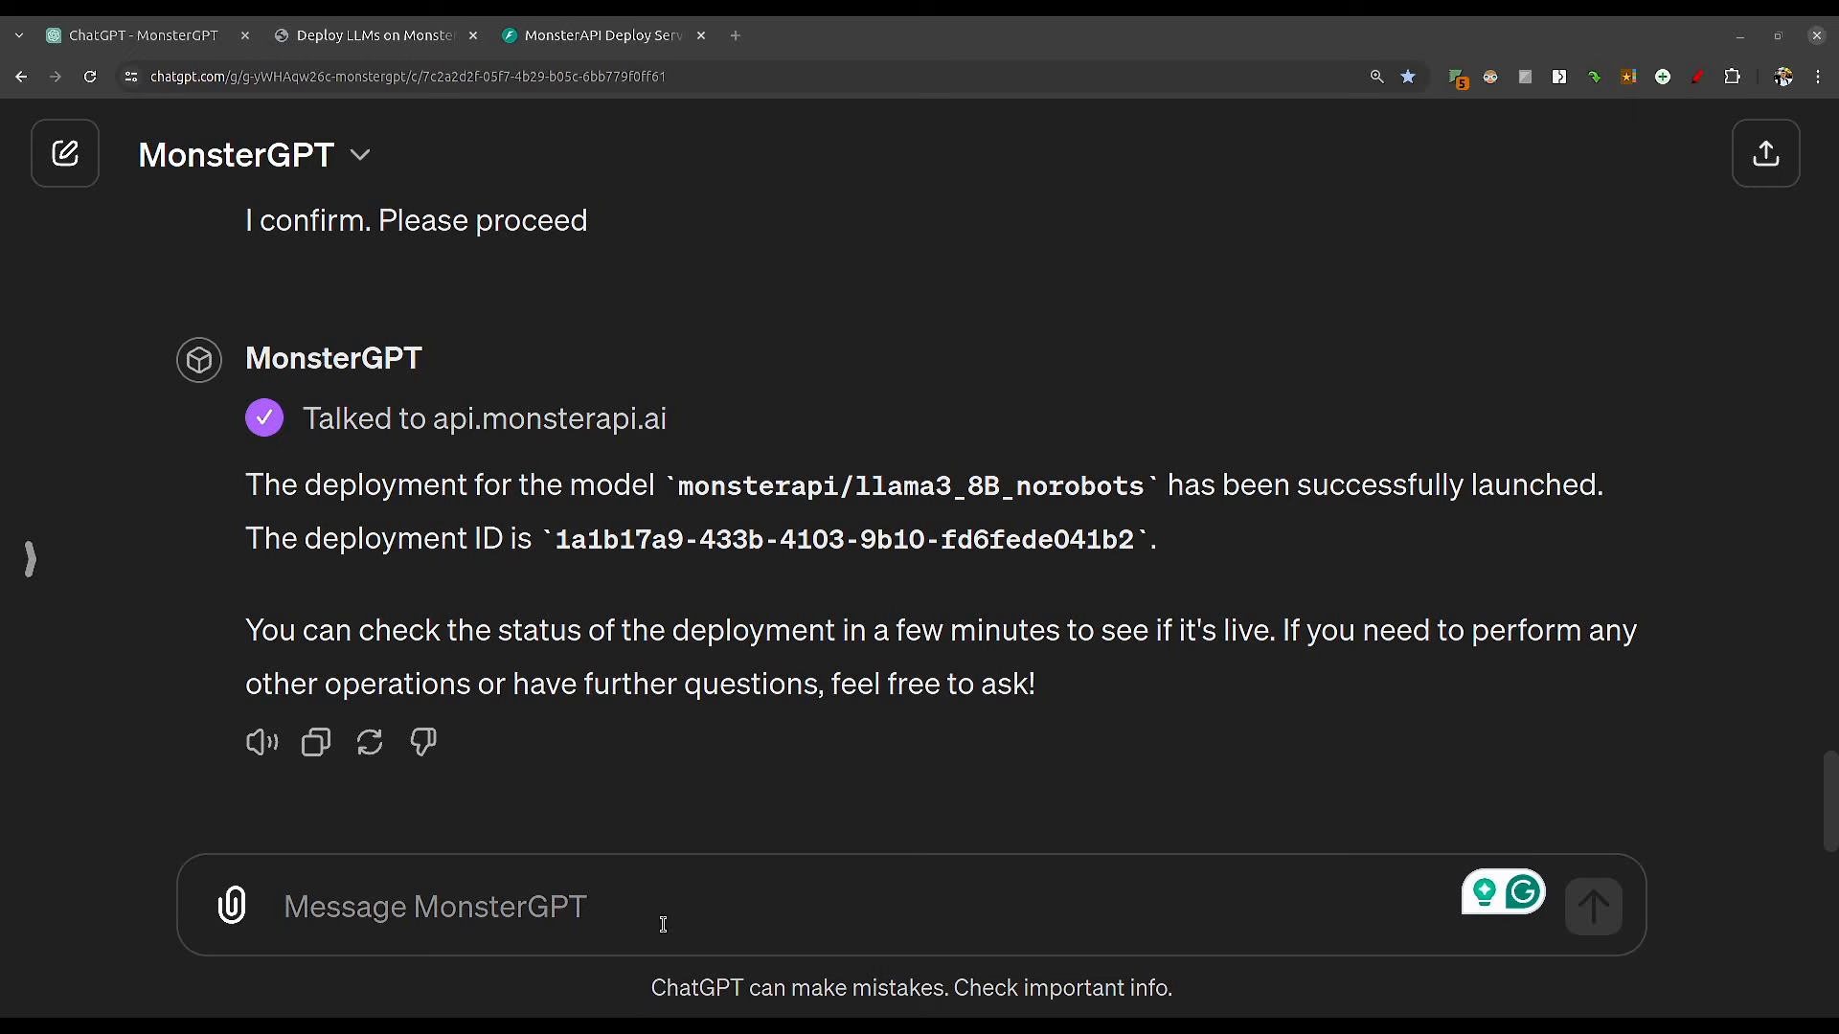
left_click(624, 915)
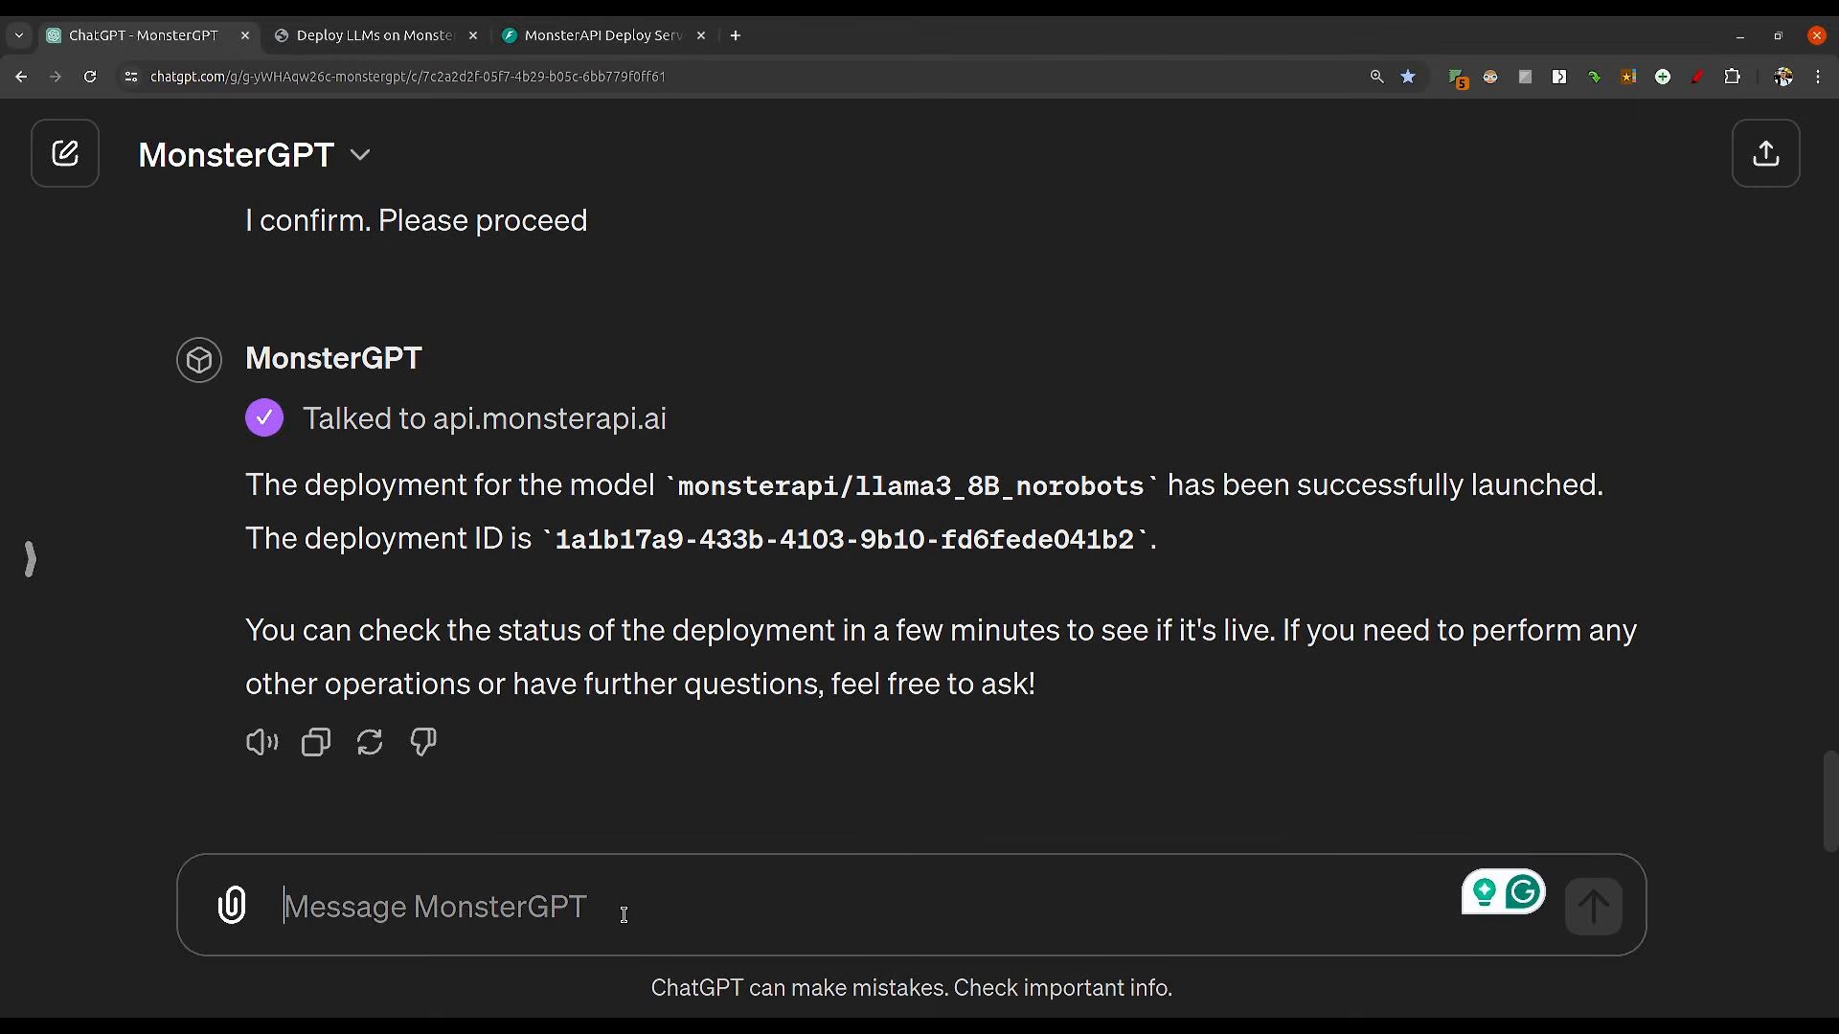
type("What's the status of the deployment and how much credit it has consumed")
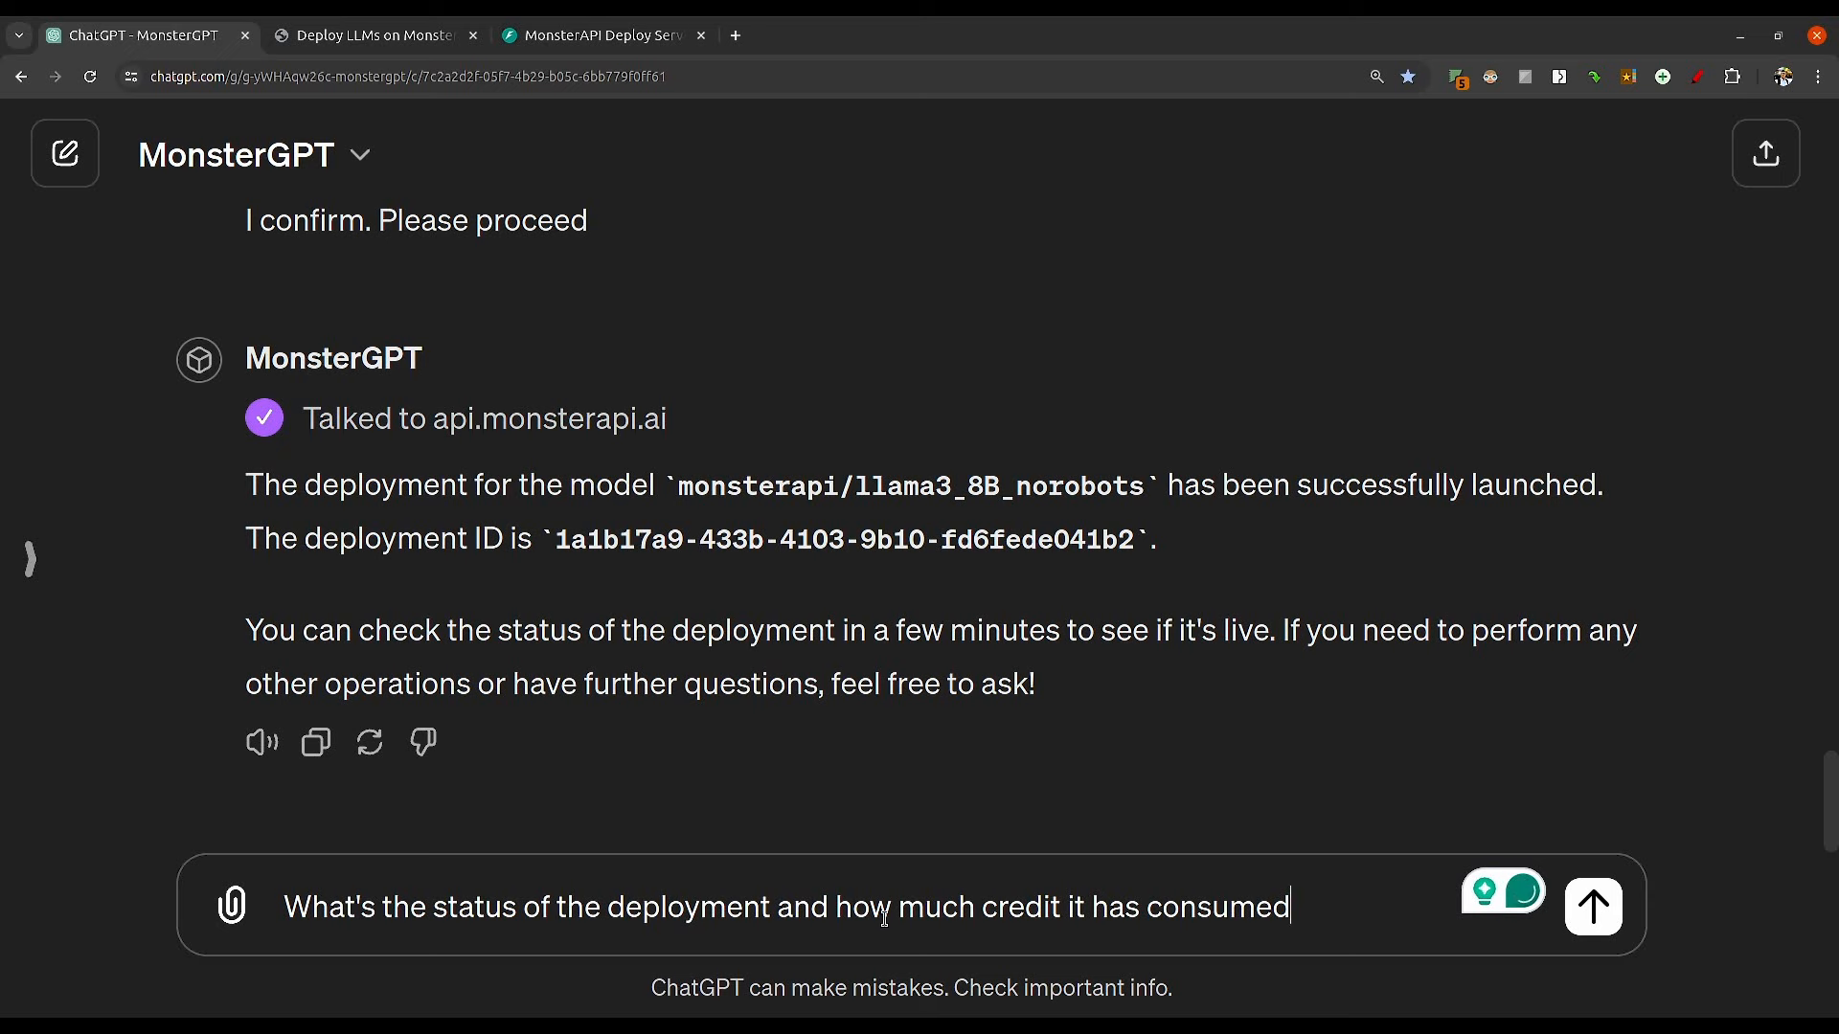
left_click(1592, 908)
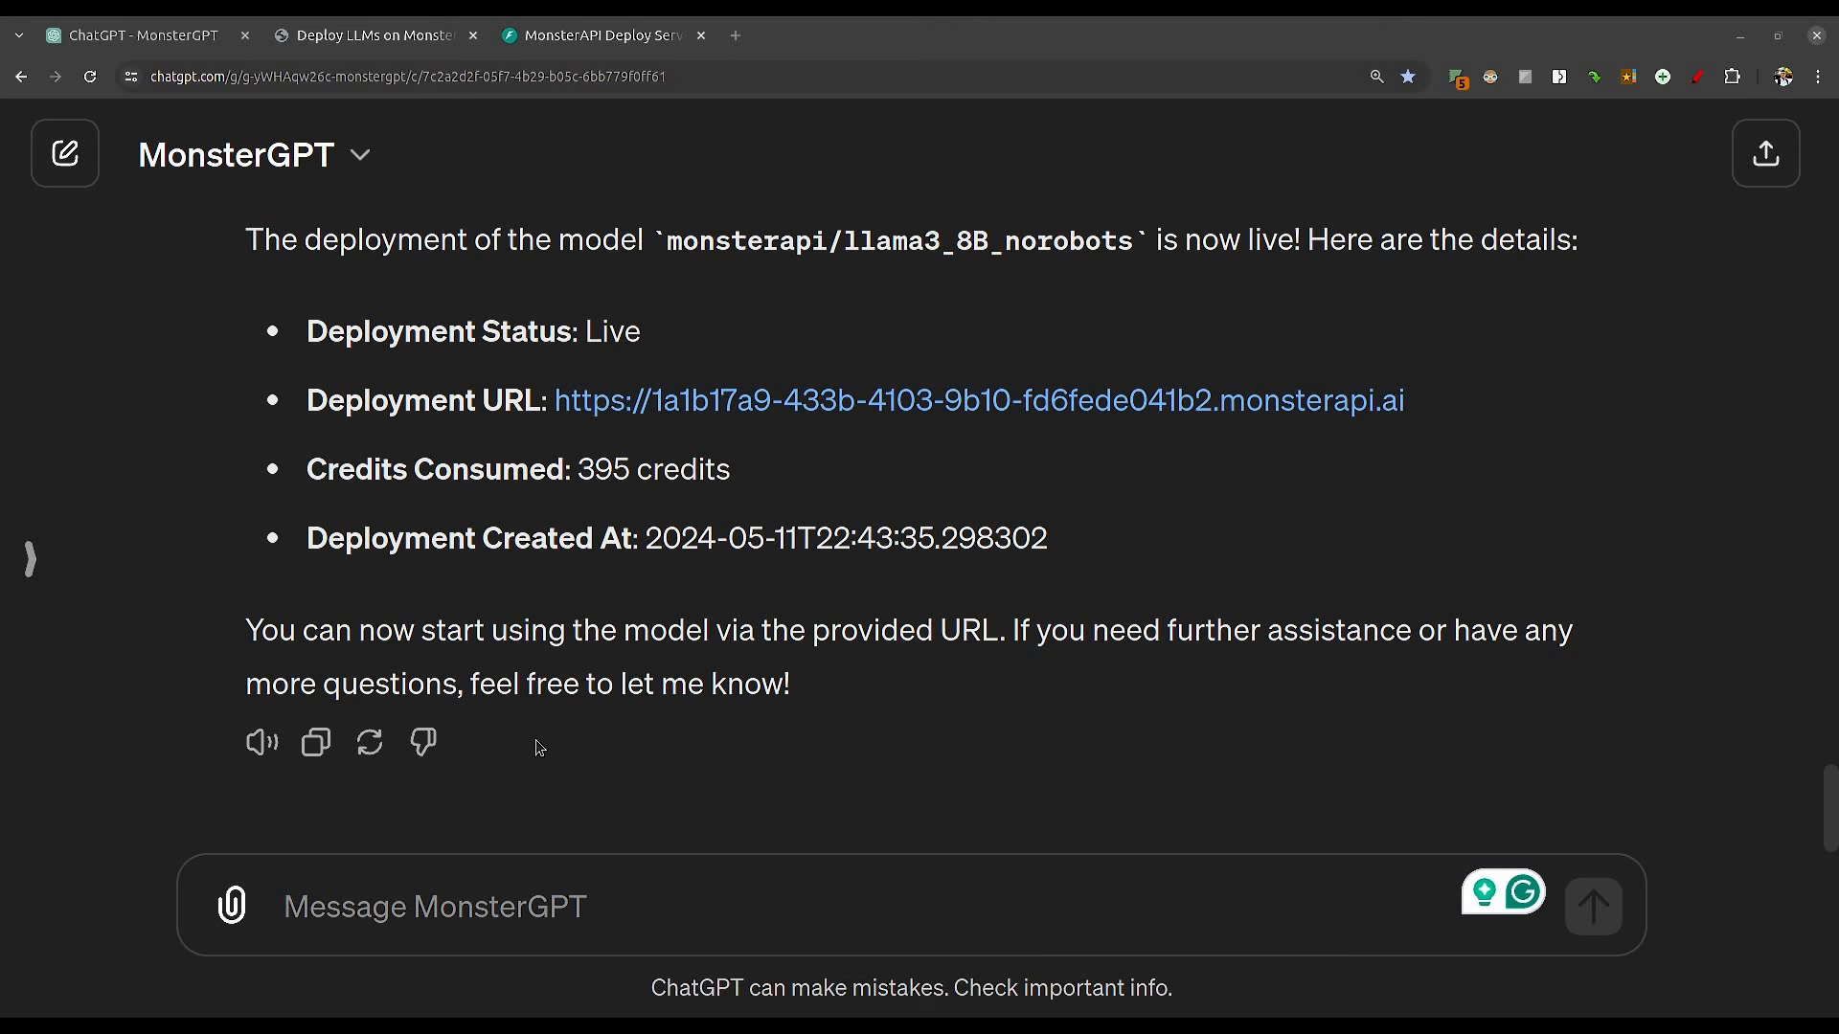
scroll(1111, 757, "up", 4)
scroll(1111, 757, "down", 4)
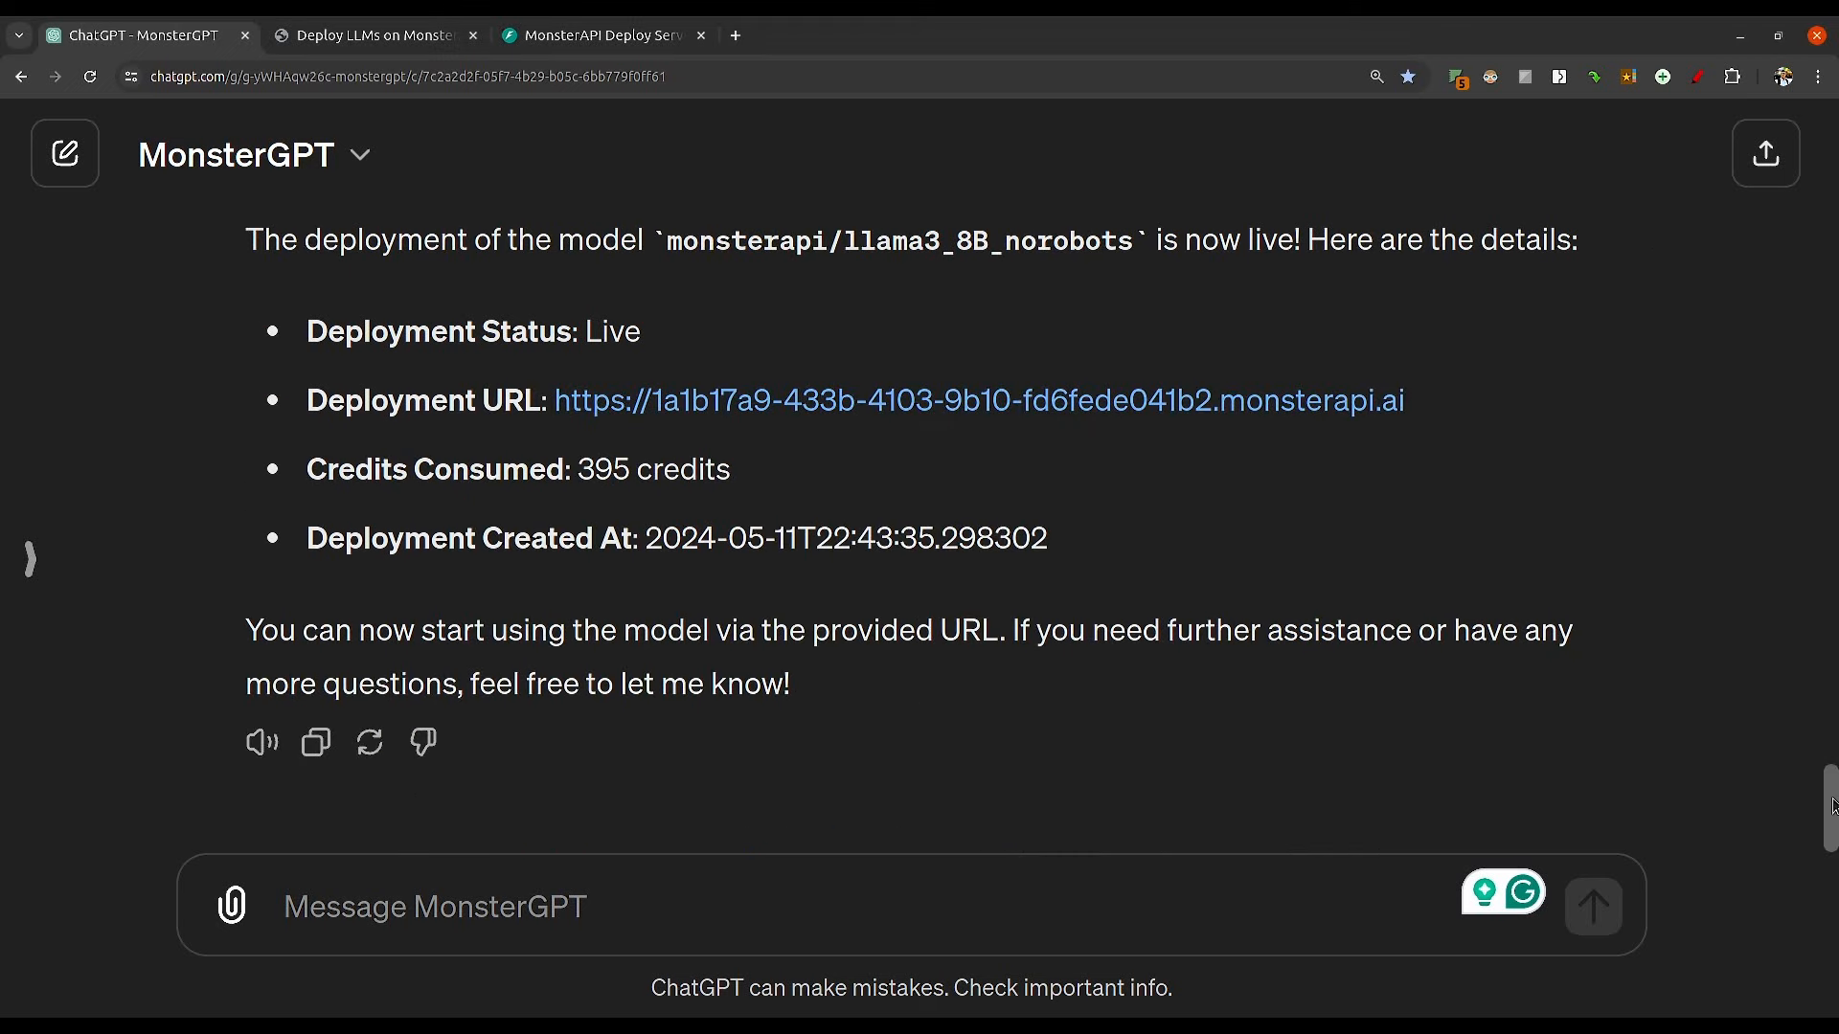
mouse_move(1830, 808)
left_mouse_down()
mouse_move(1826, 776)
mouse_move(1830, 812)
left_mouse_up()
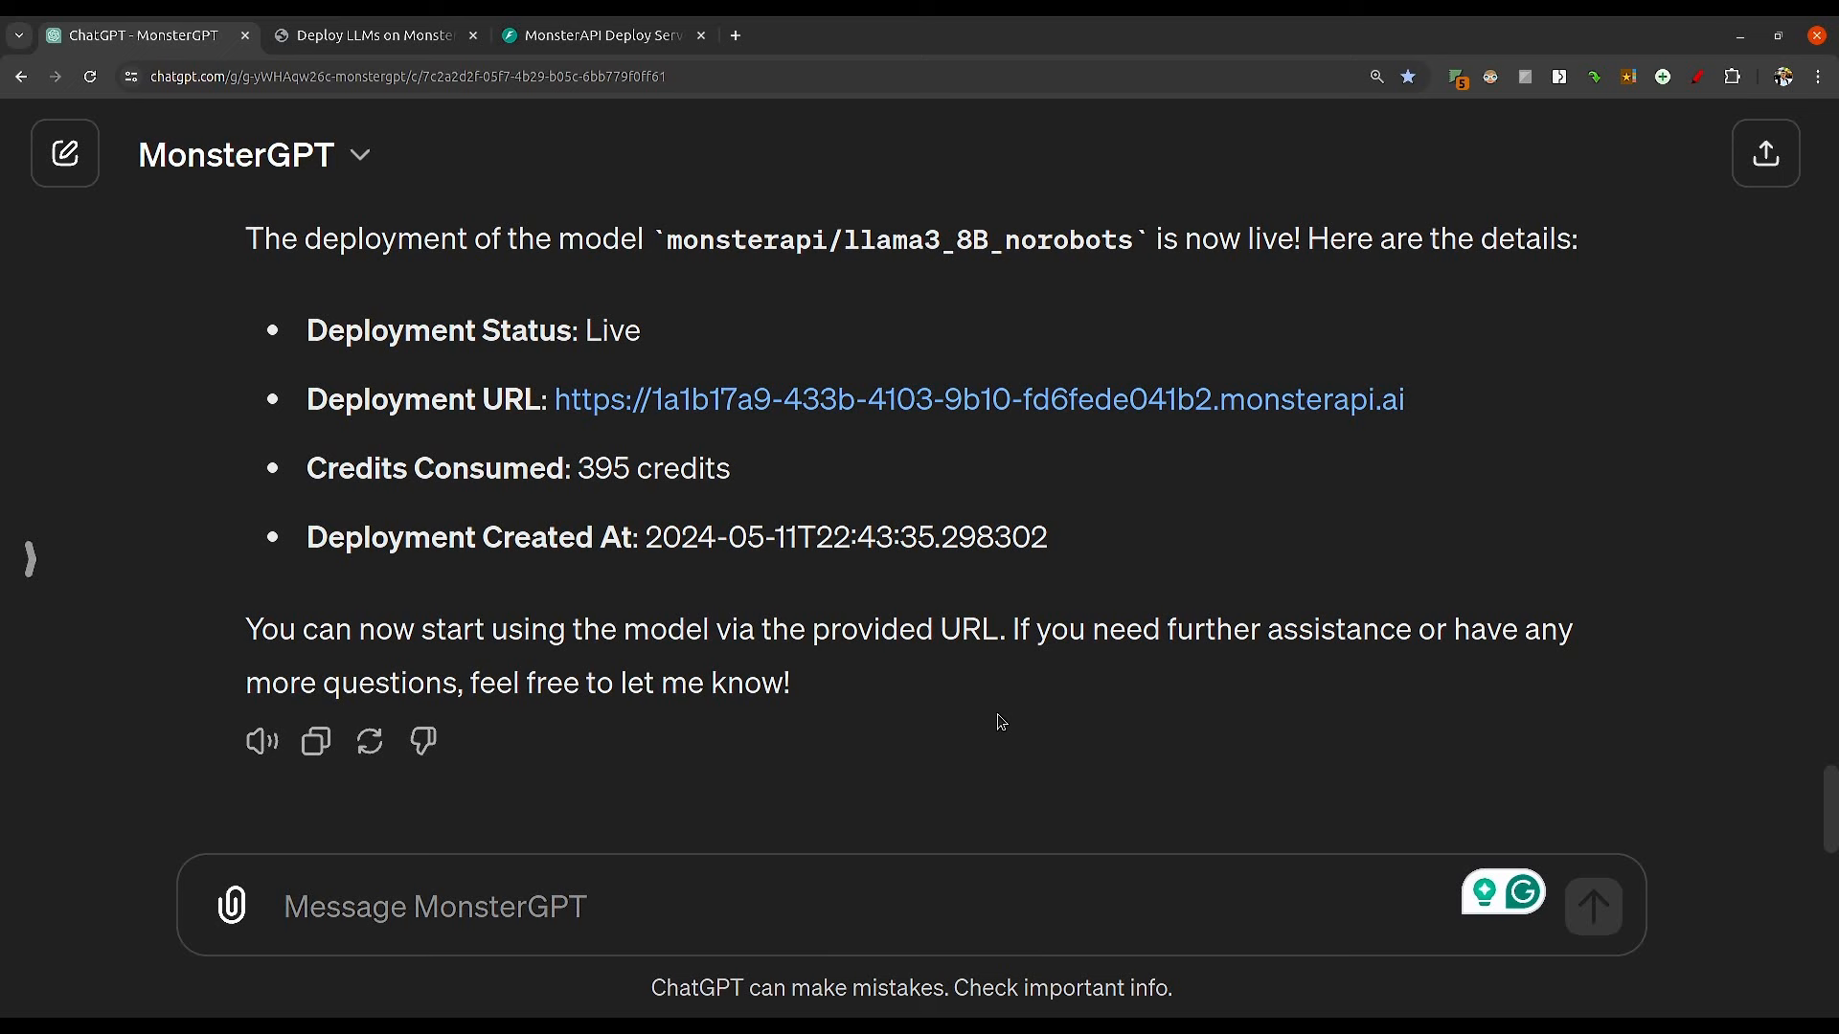
Send MonsterGPT the message "Terminate the live deployment now" and check the deployment's status alert email in Gmail
left_click(637, 904)
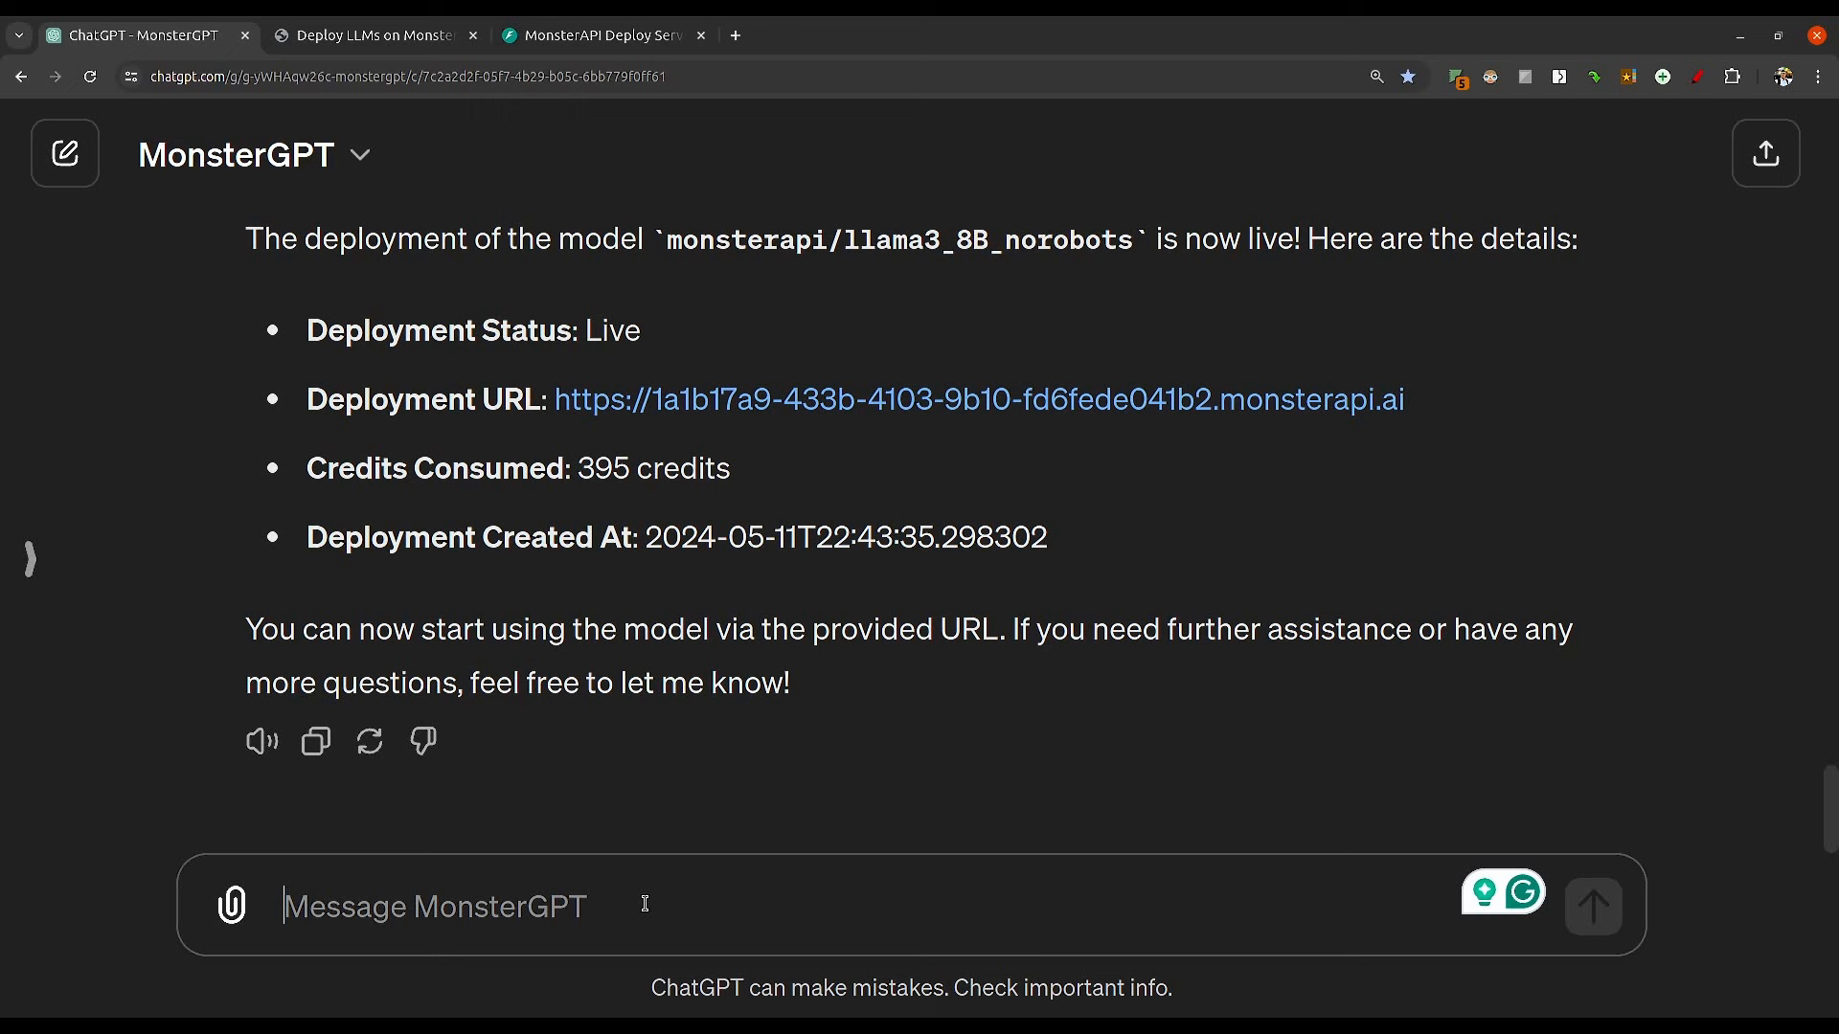
type("Ter")
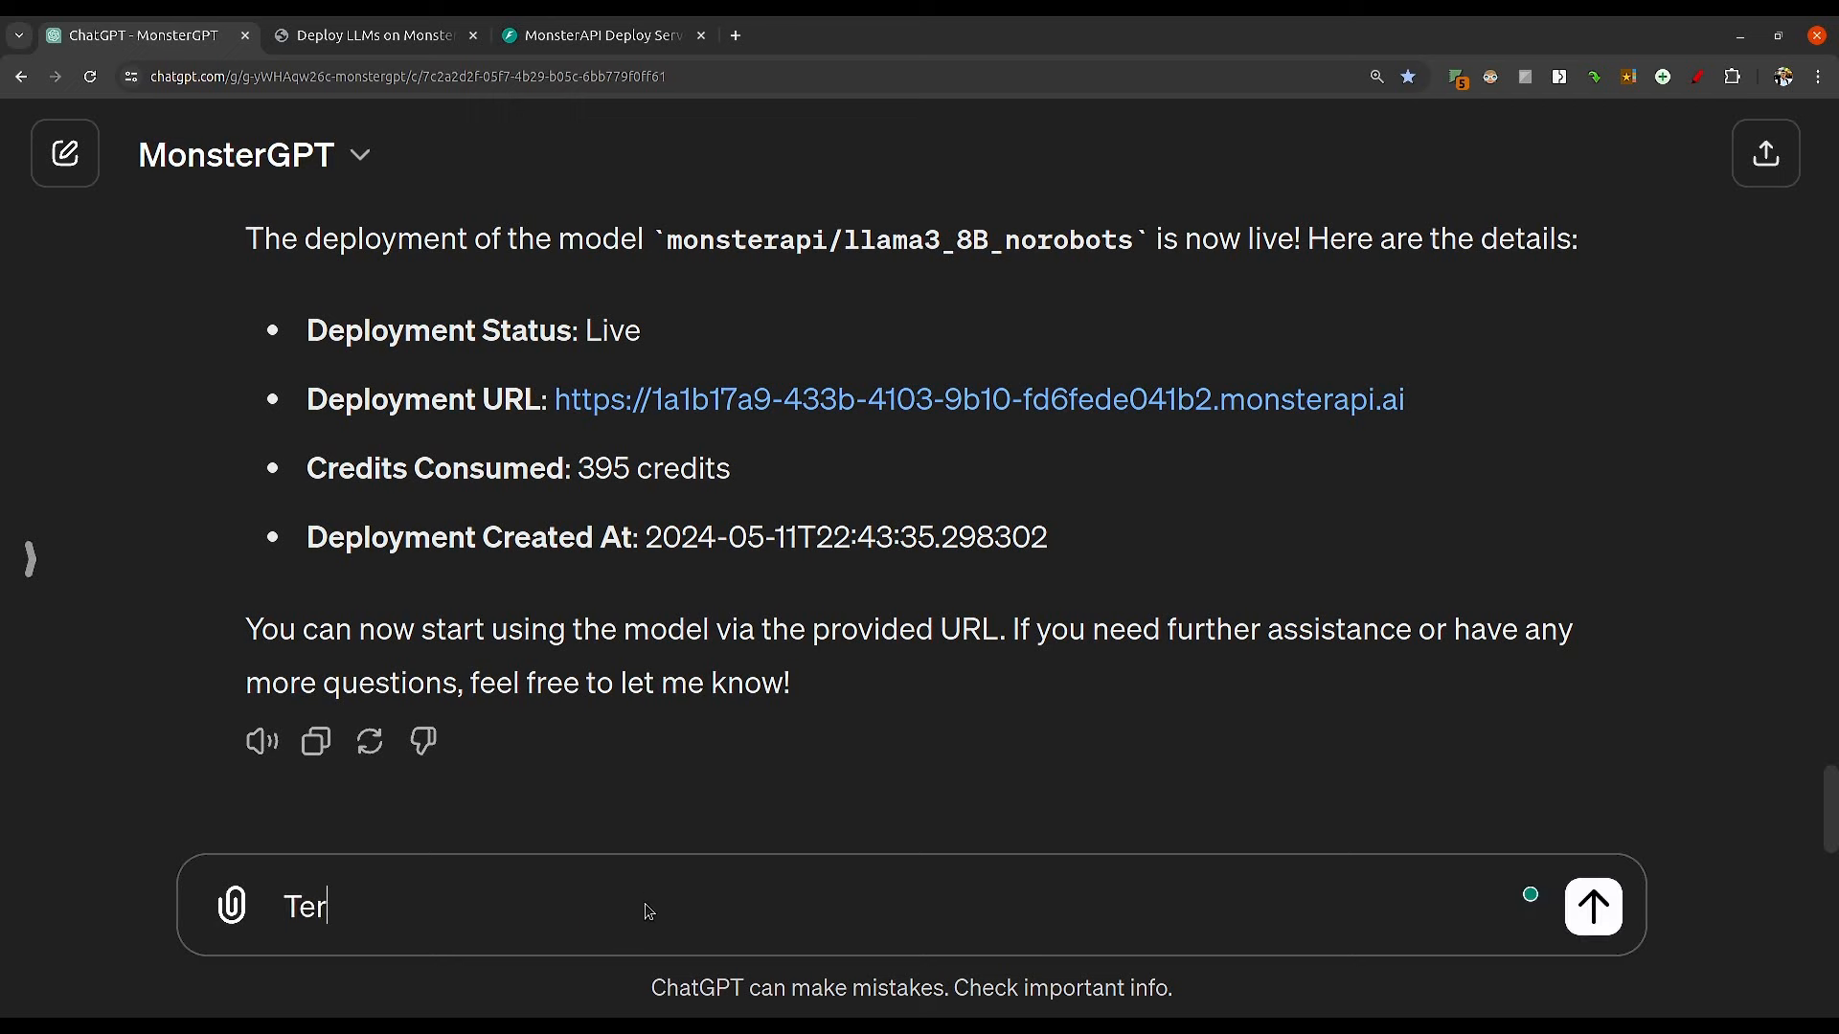
type("minate the d")
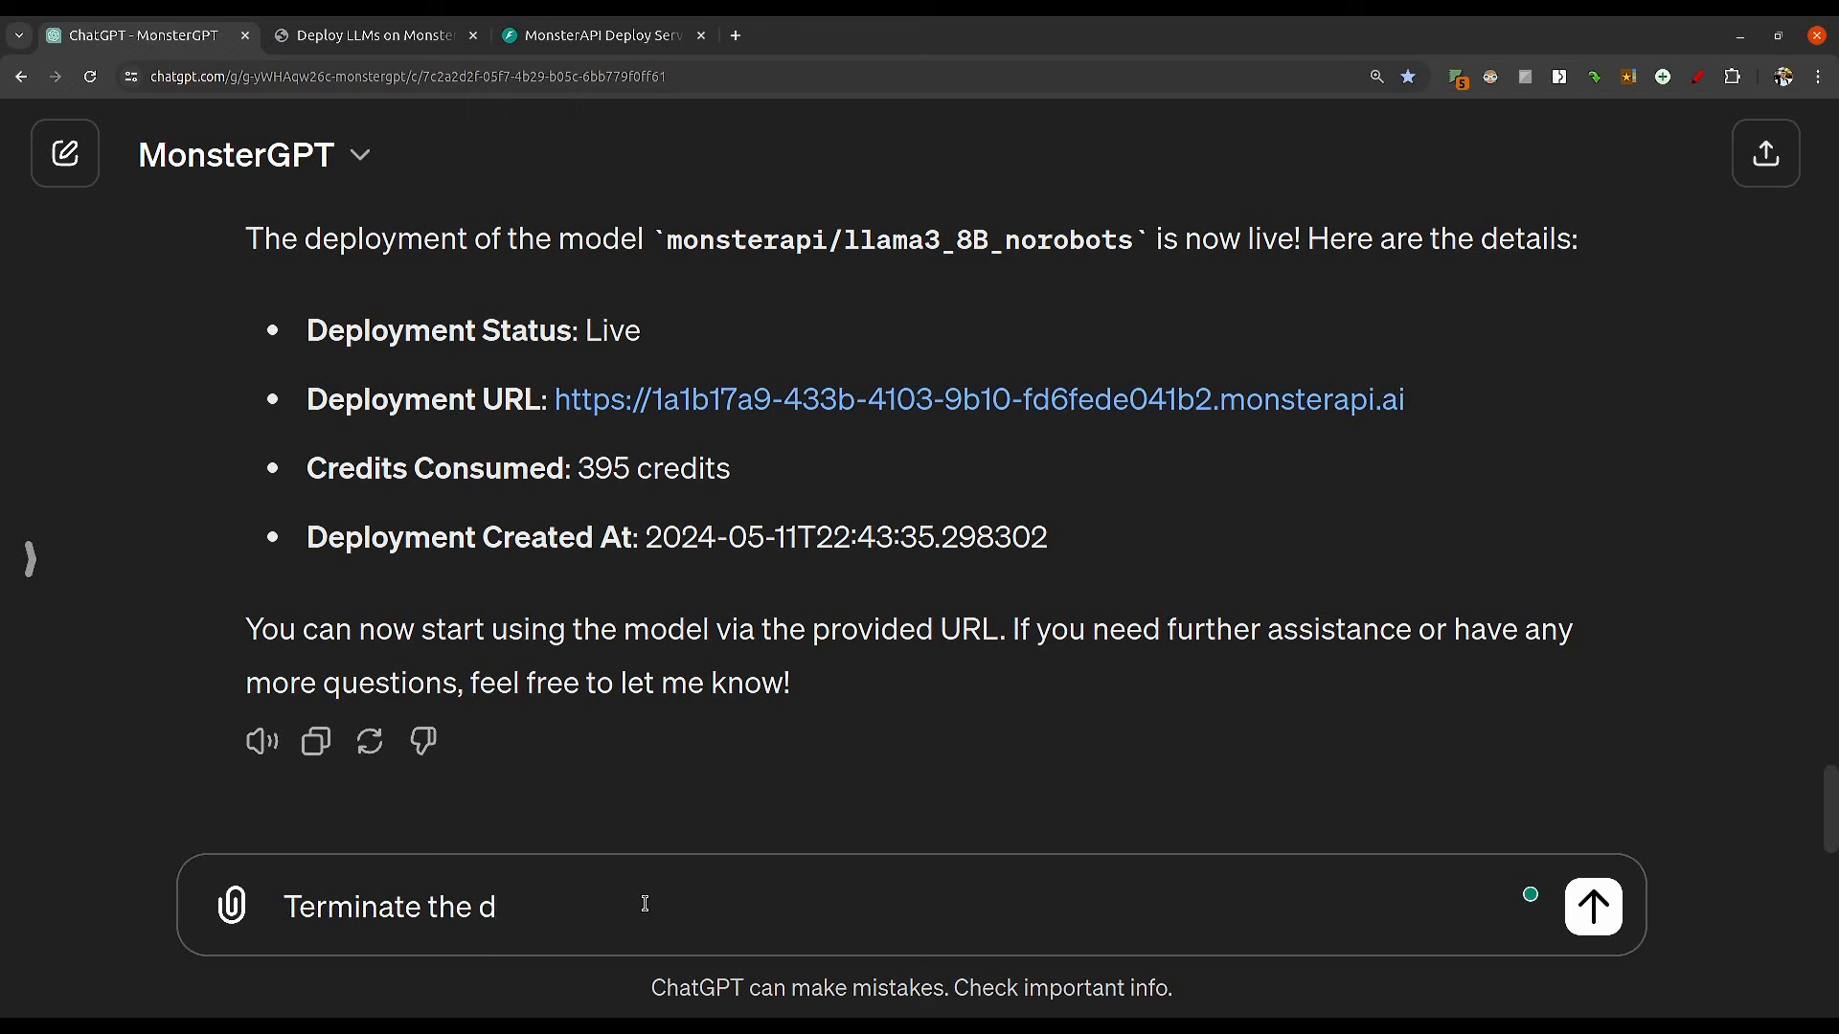
key("BackSpace")
type("live de")
type("plo")
key("BackSpace")
type("loyment now")
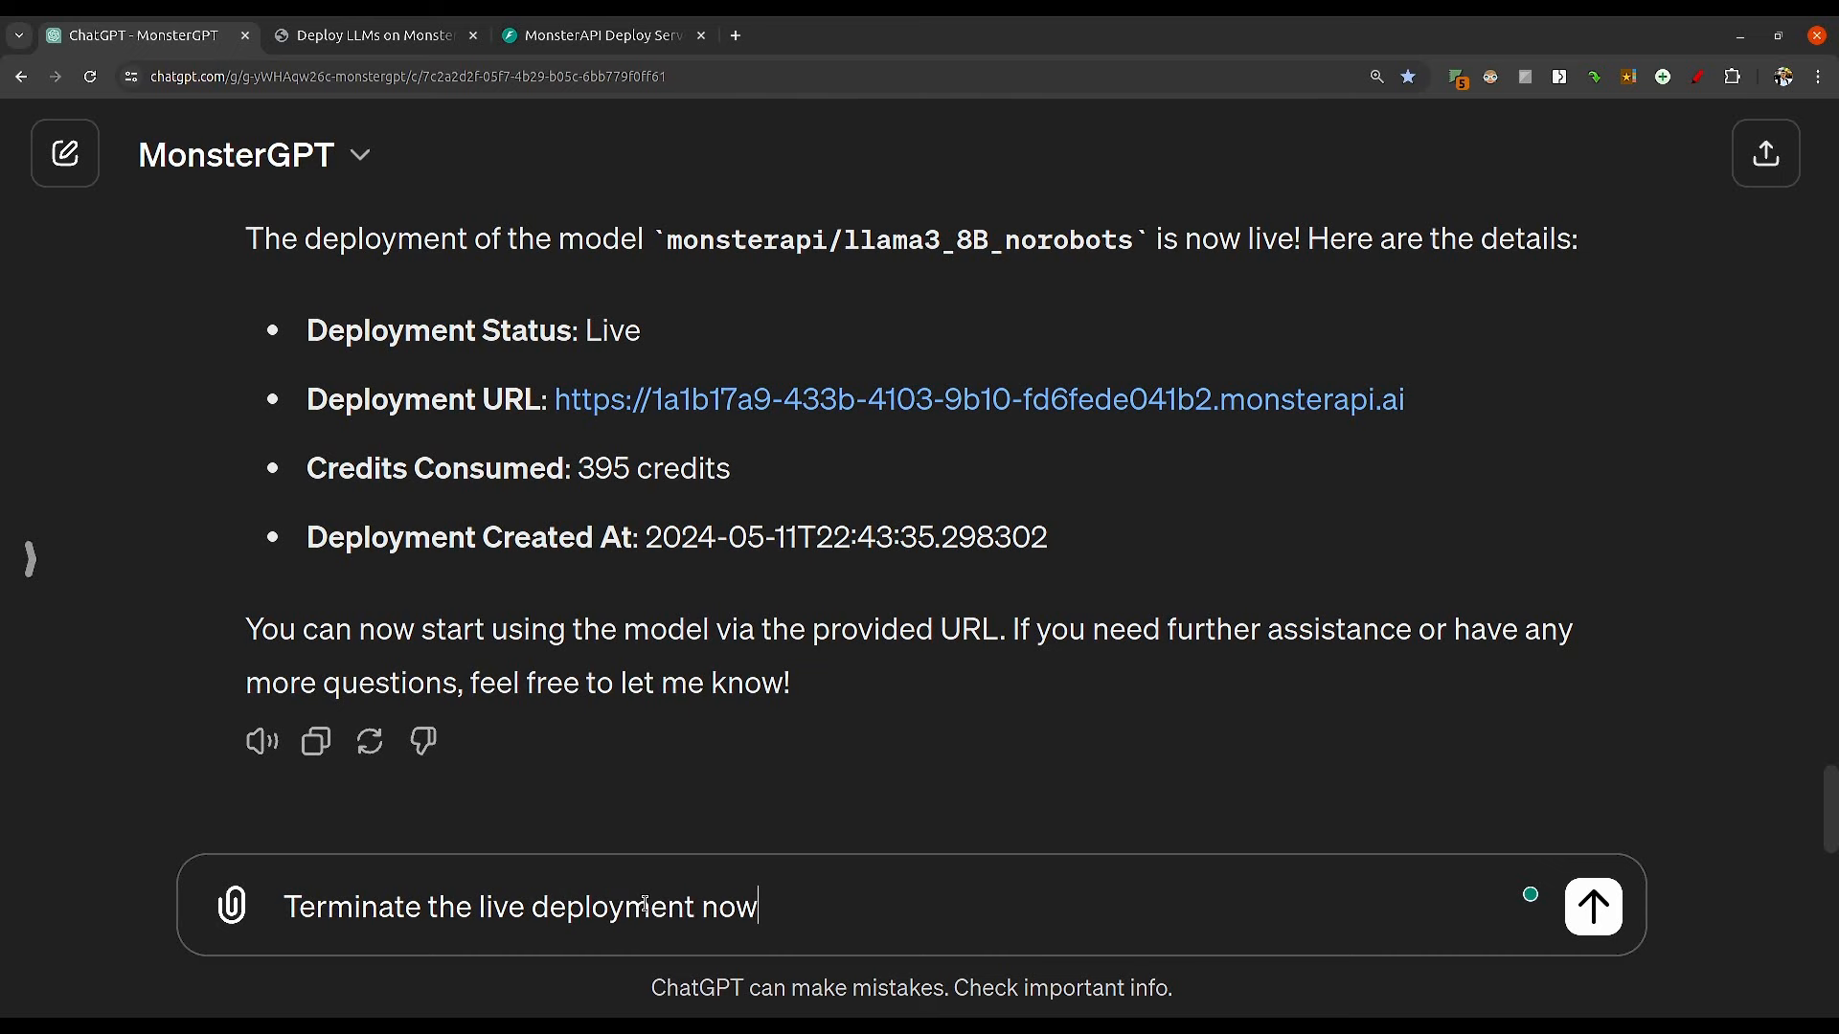
key("Return")
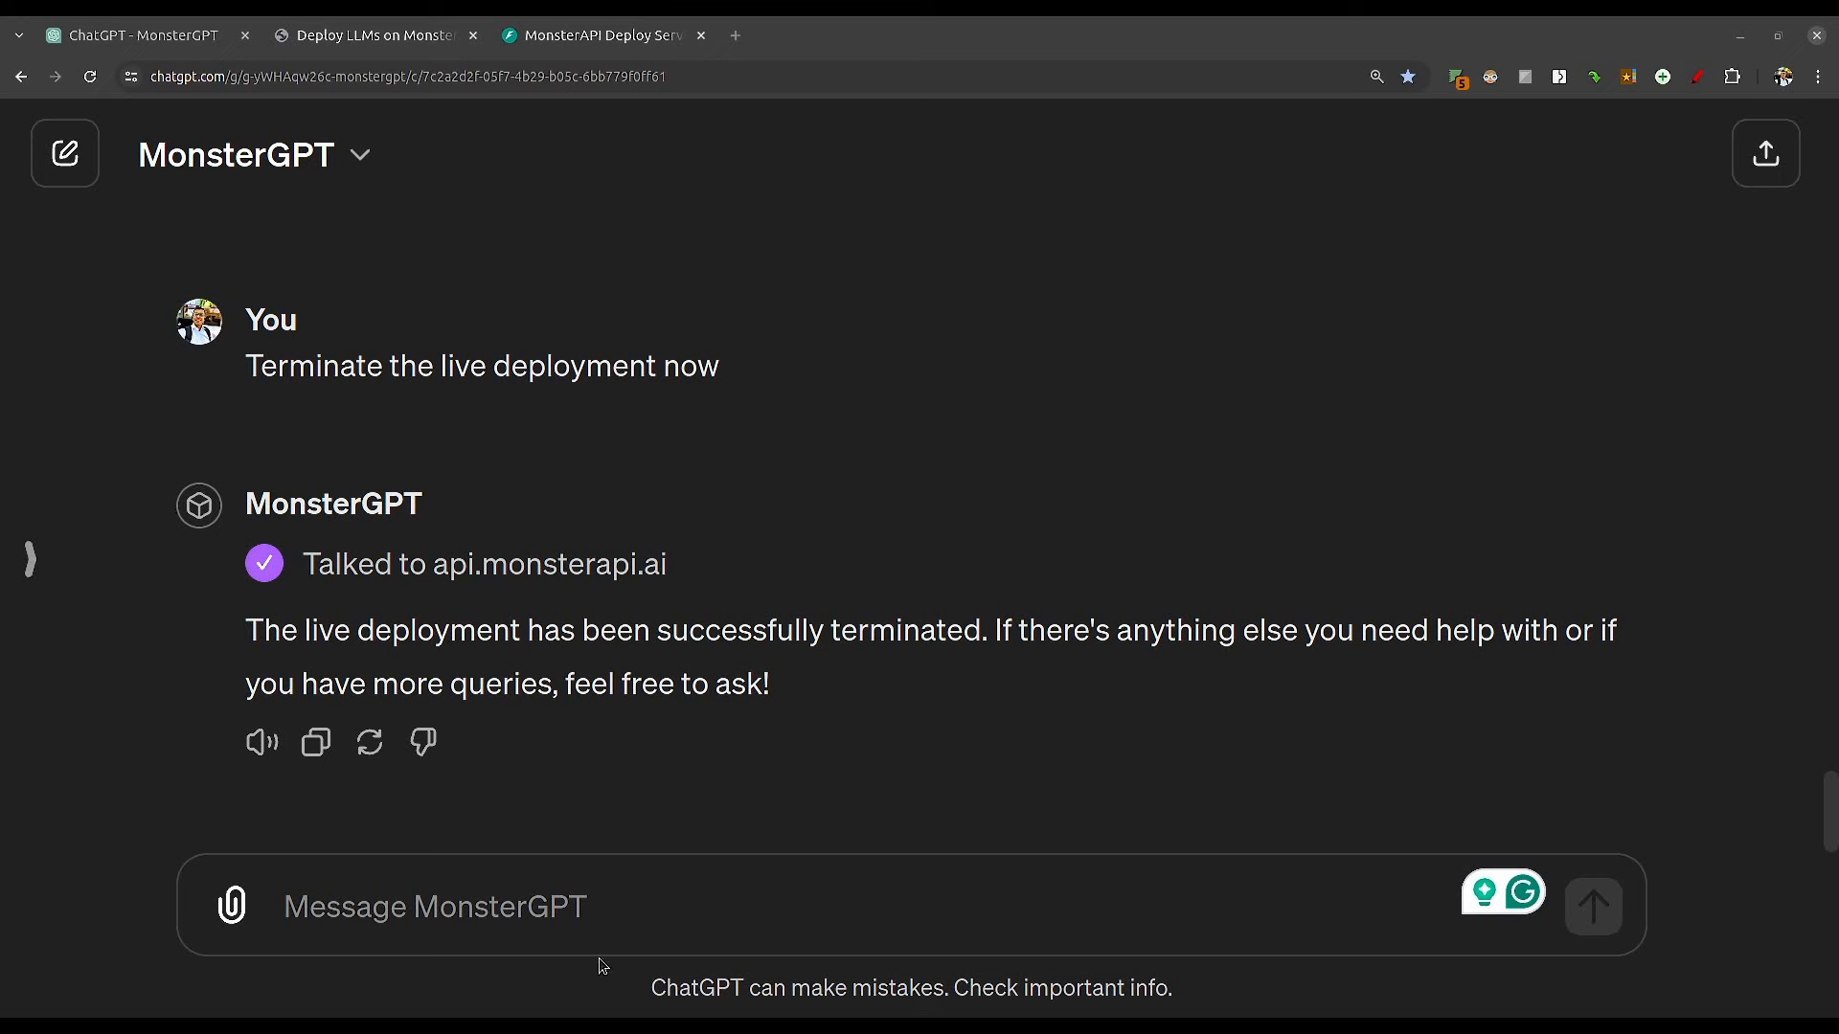
key("alt+Tab")
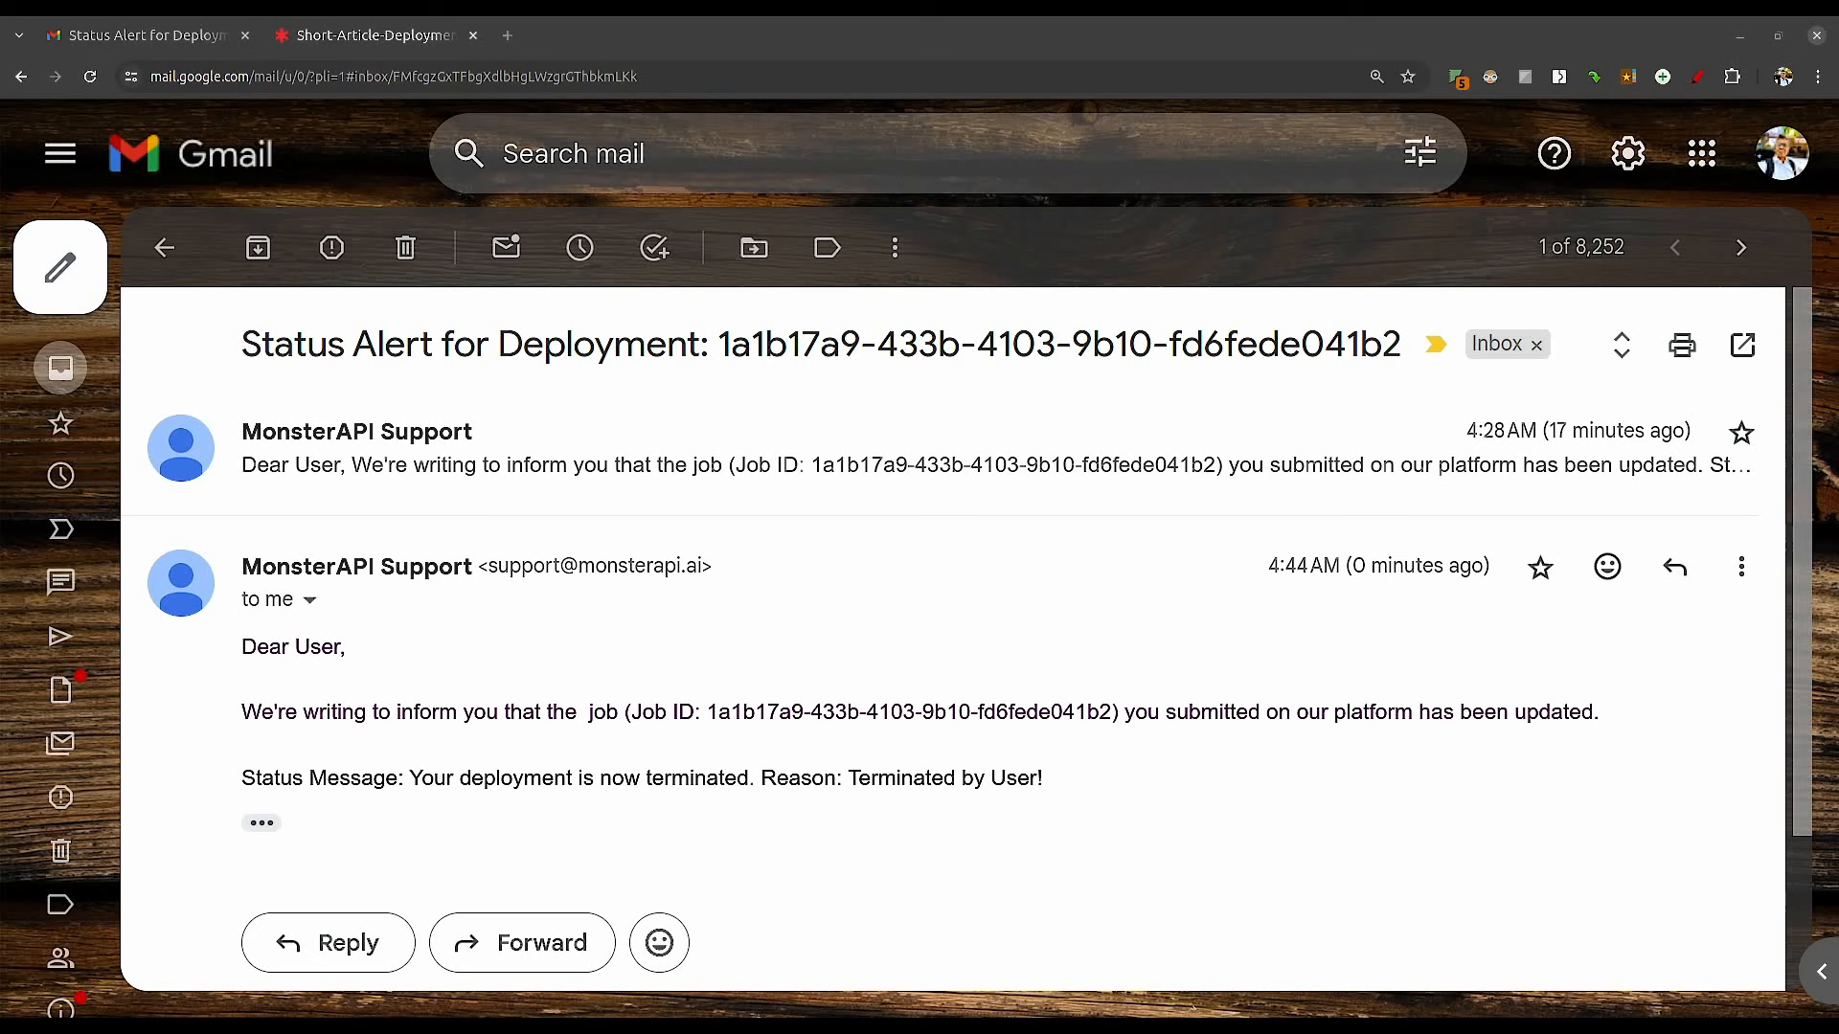